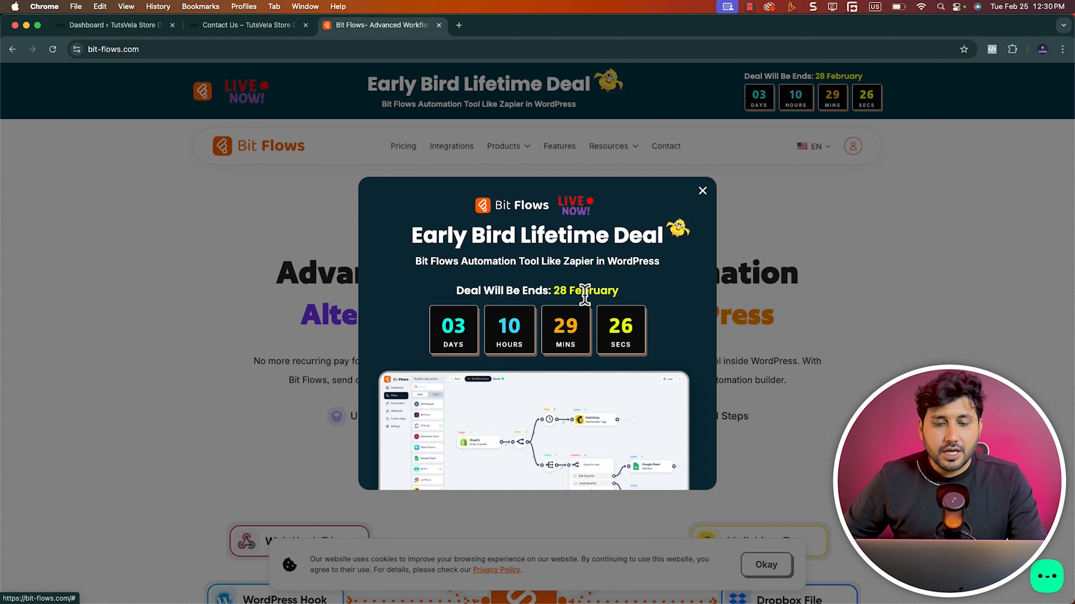
Dismiss the promotional popup and review the Bit Flows lifetime plans, including the Starter plan's Multi-Step Workflows feature
click(702, 192)
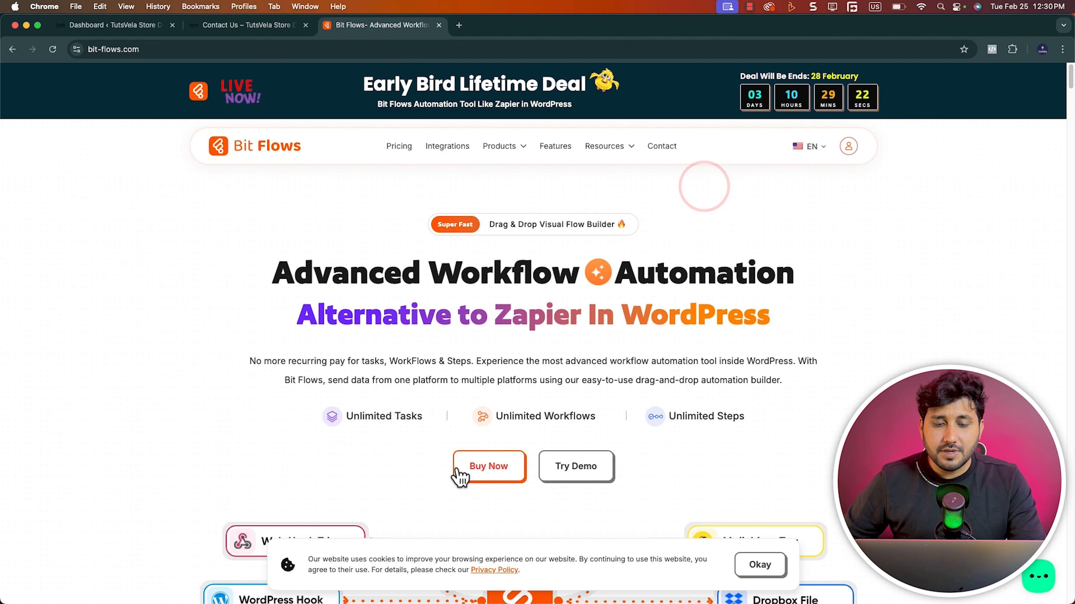
click(482, 475)
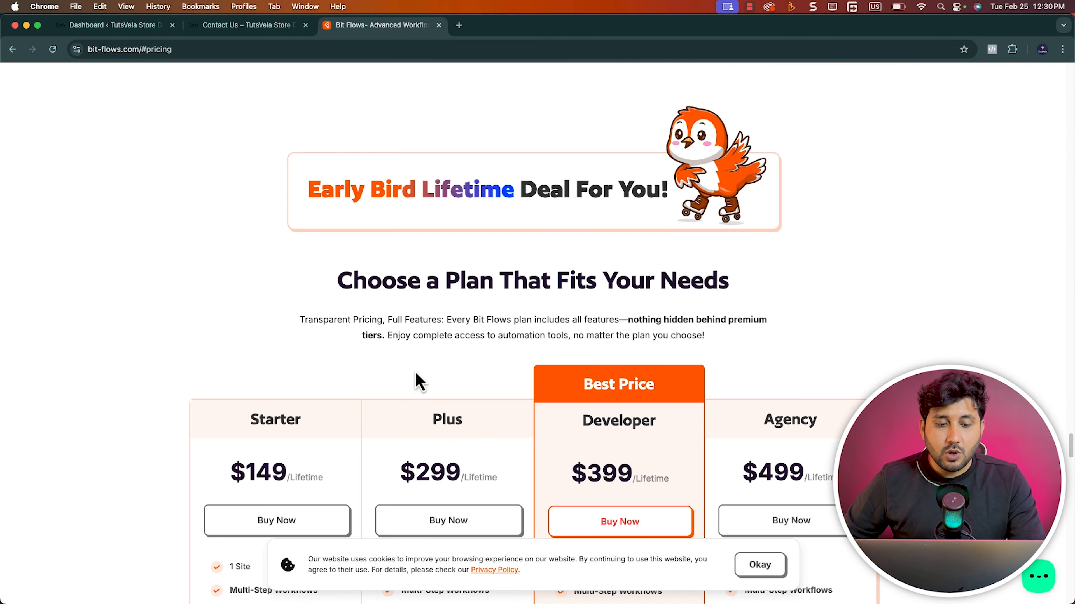
scroll(381, 392, down, 5)
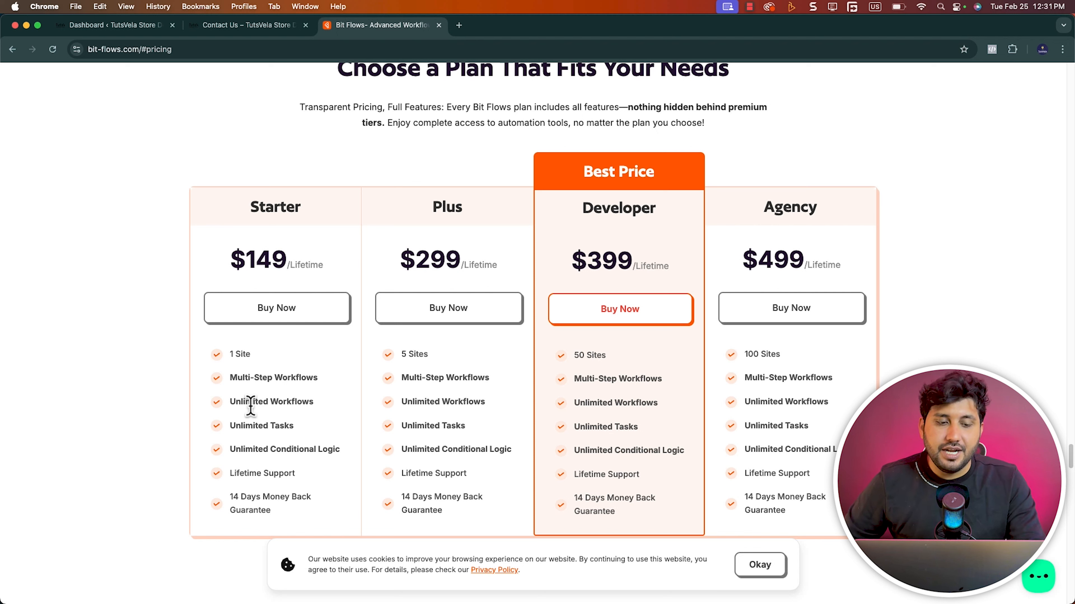
drag(229, 376, 328, 387)
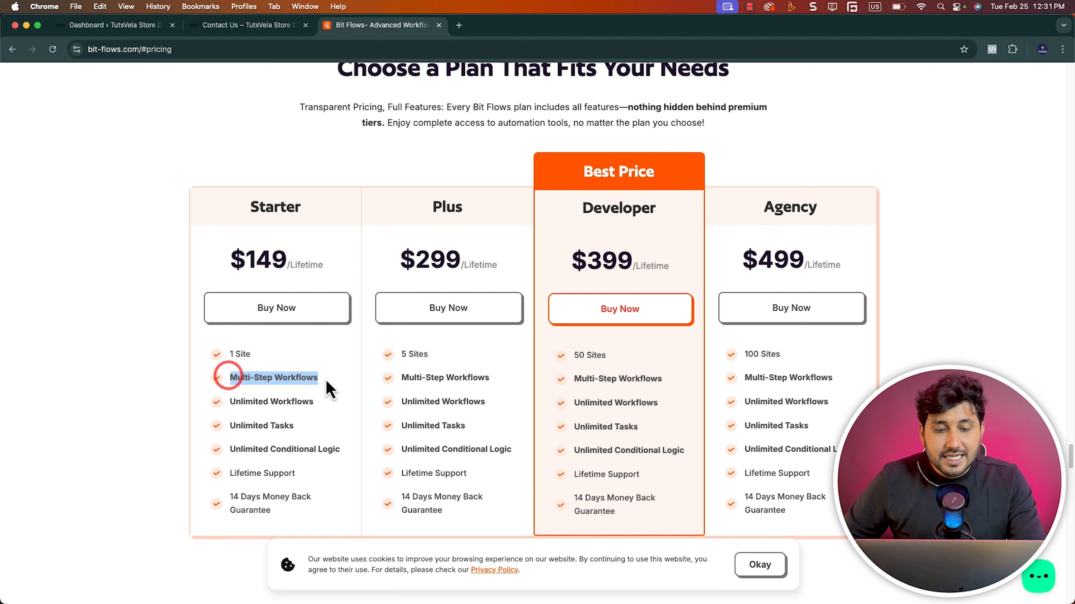
click(277, 398)
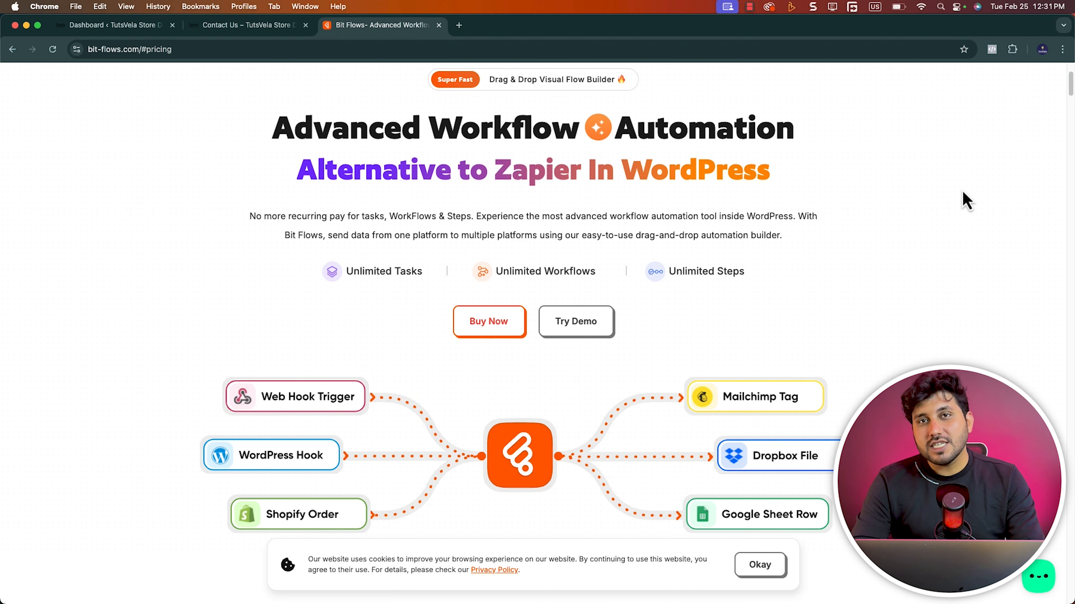
Switch to the WordPress admin, search the plugin directory for "bit flows", and install and activate the Bit Flows plugin
click(114, 24)
click(127, 523)
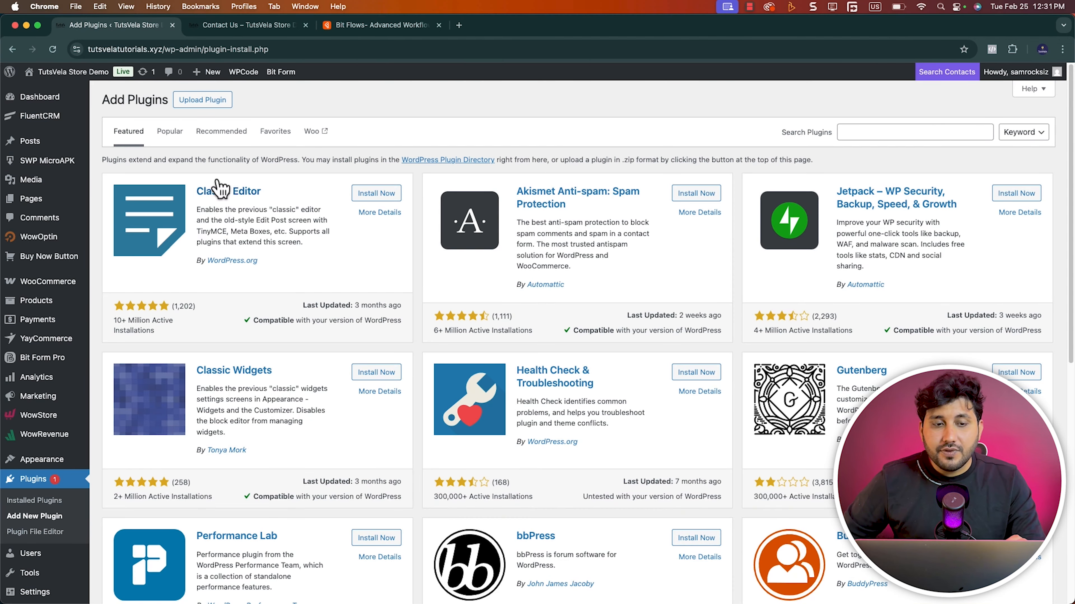
click(916, 135)
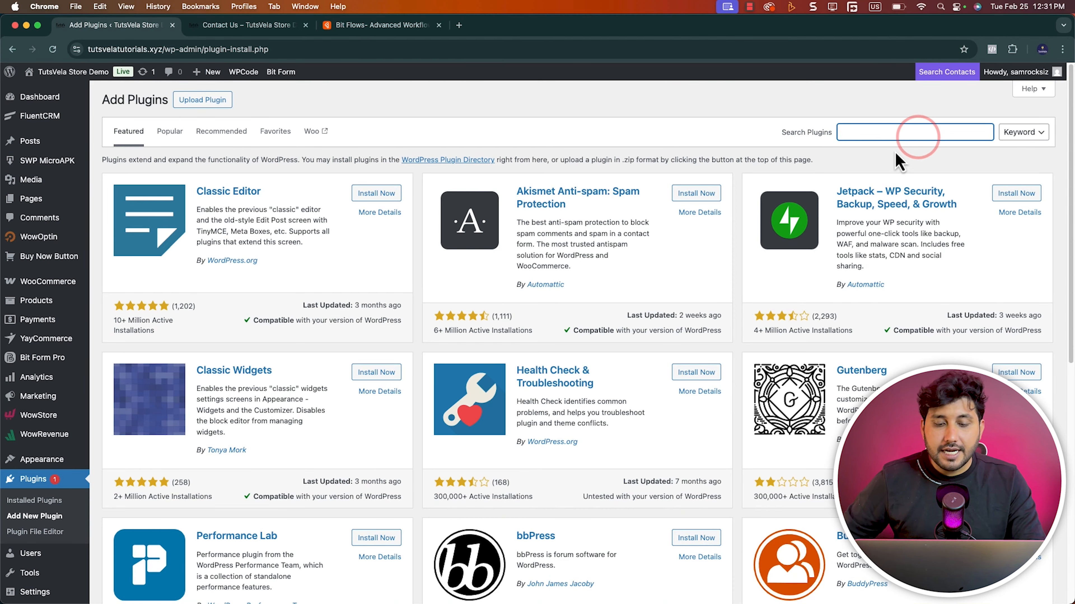
text(bit flows)
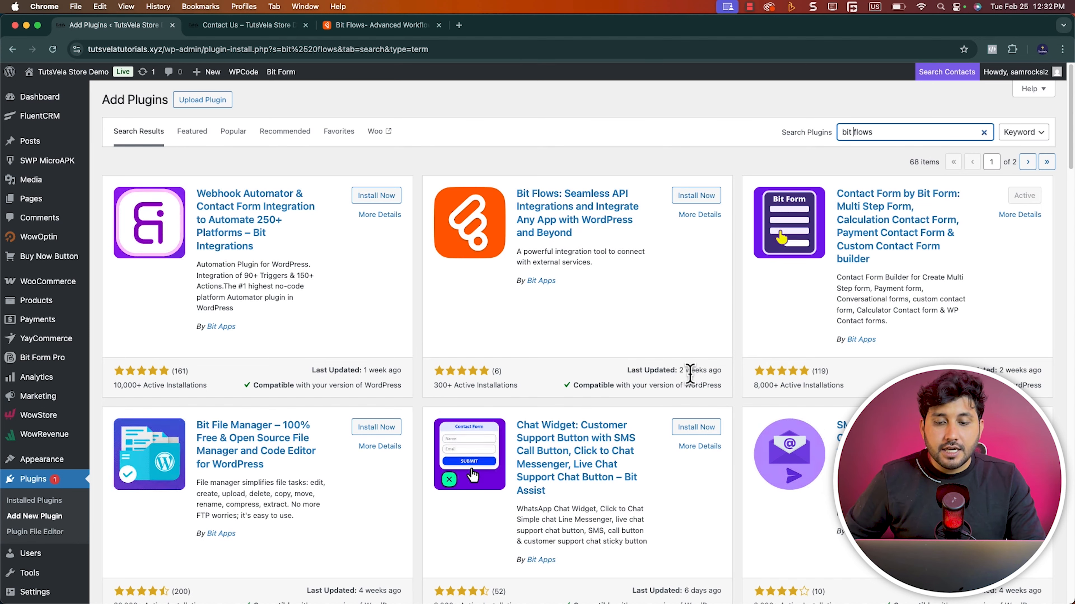
click(694, 195)
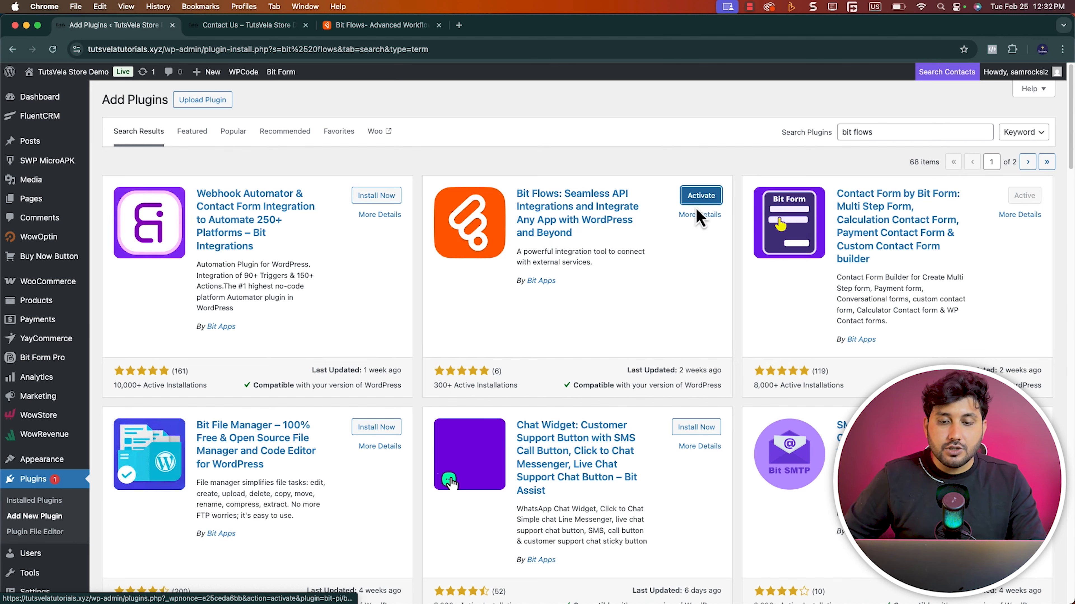
click(699, 204)
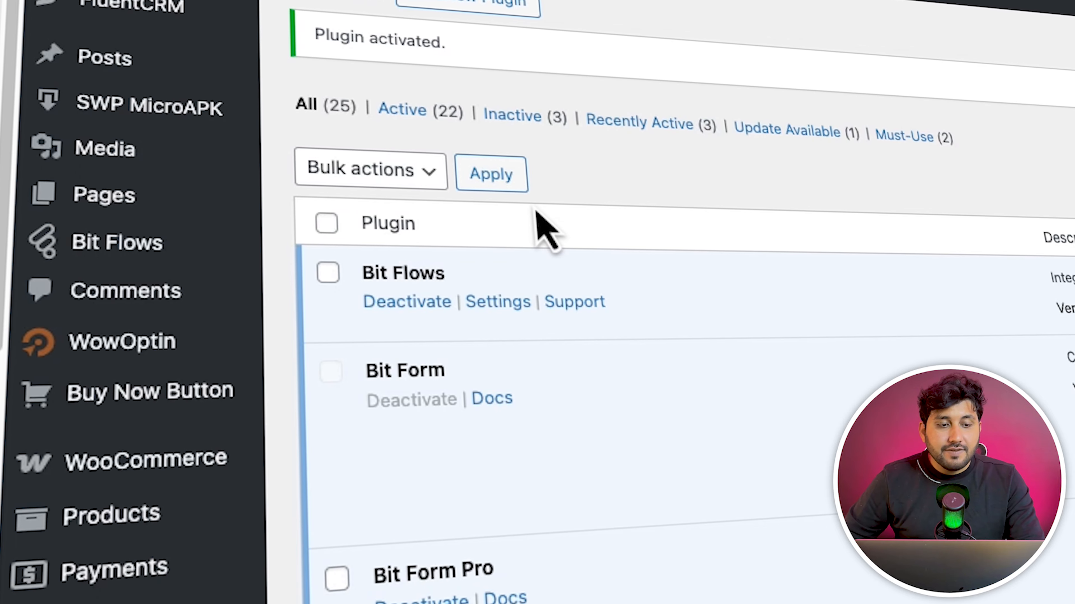
Open the License & Support page of Bit Flows Pro
mouse_move(30, 219)
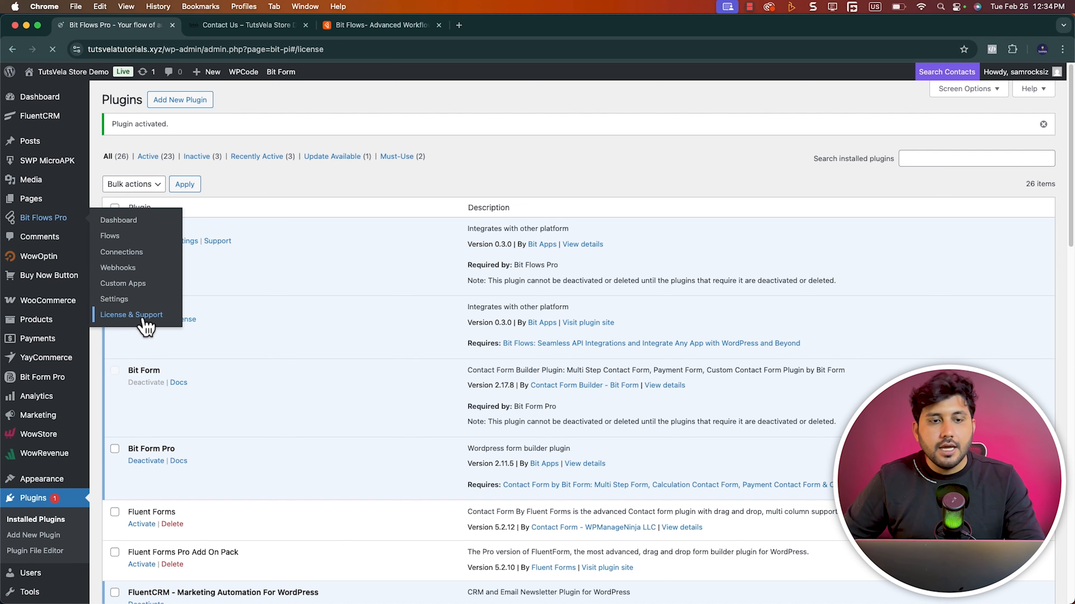
click(141, 325)
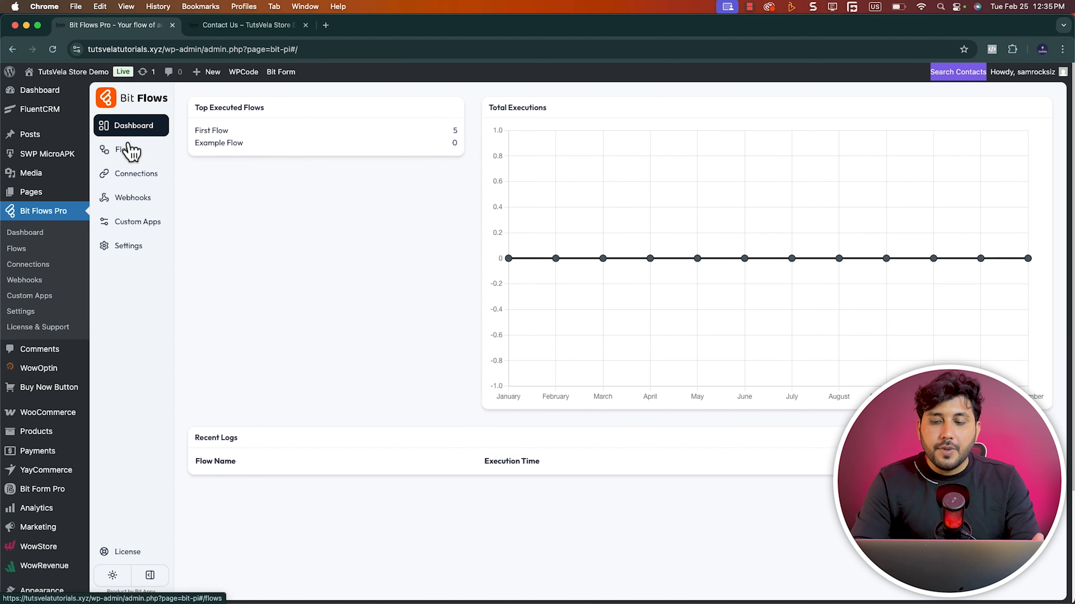
Open the Bit Flows list of flows and disable both First Flow and Example Flow
click(127, 151)
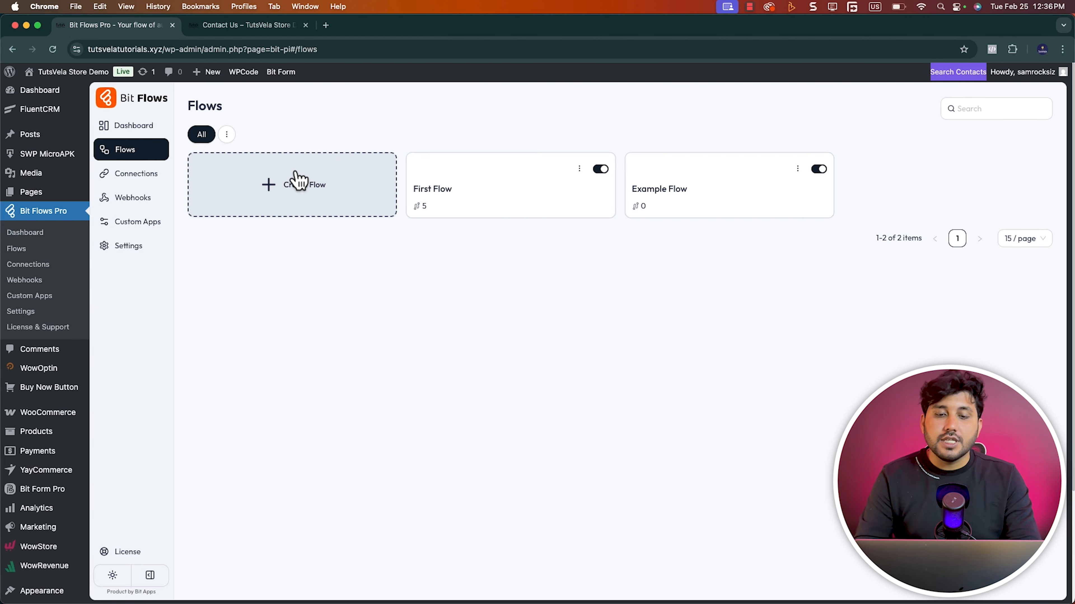
click(599, 170)
click(819, 170)
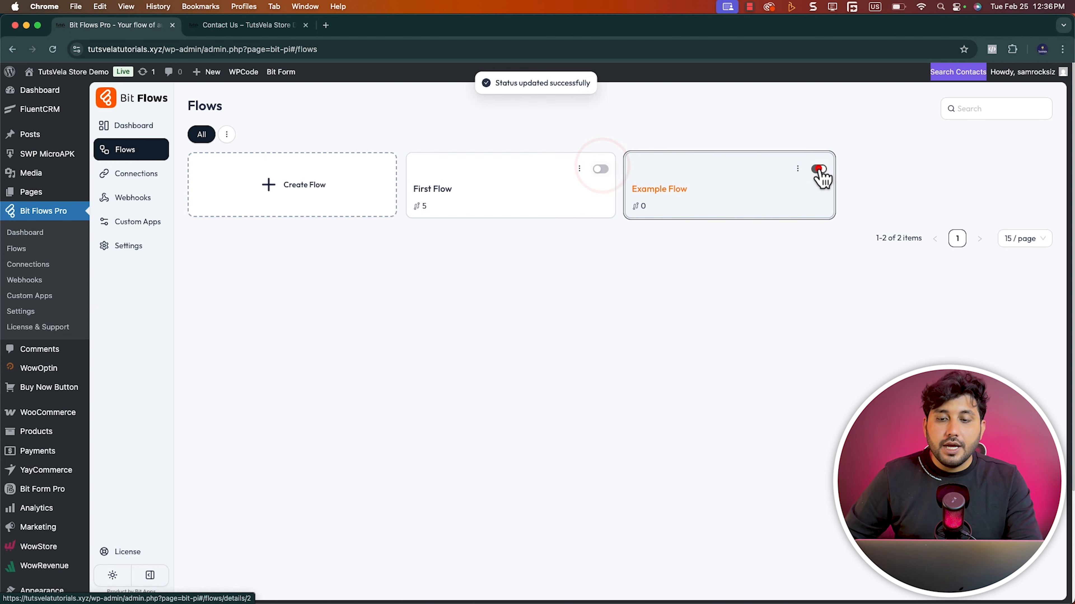
Delete First Flow from the flows list
click(580, 168)
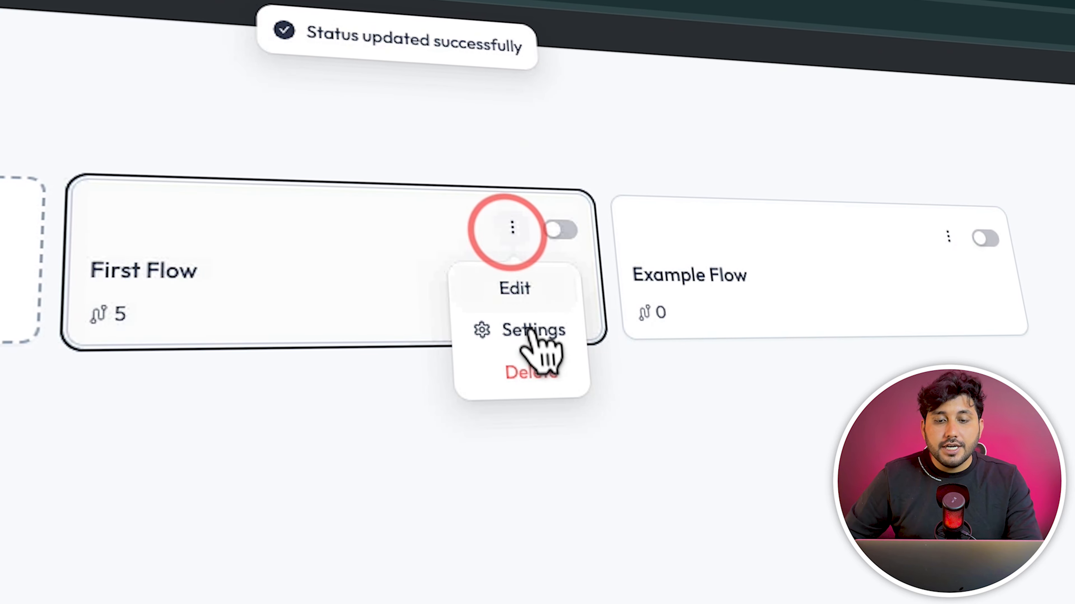
click(531, 371)
click(619, 250)
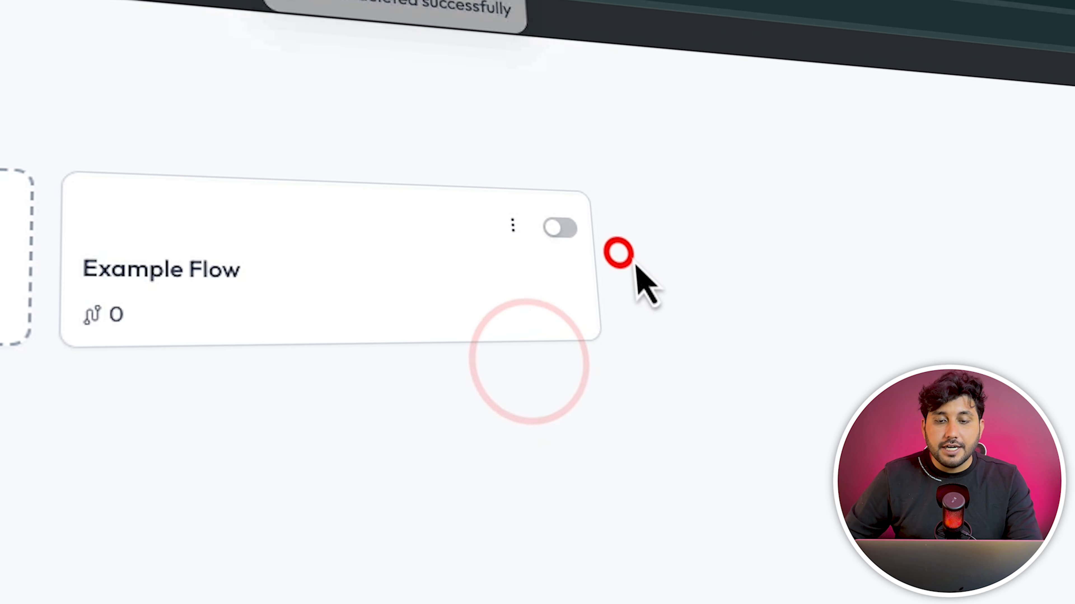
Look at the If Any Node Fail option in Example Flow's settings, leaving it as is
click(514, 225)
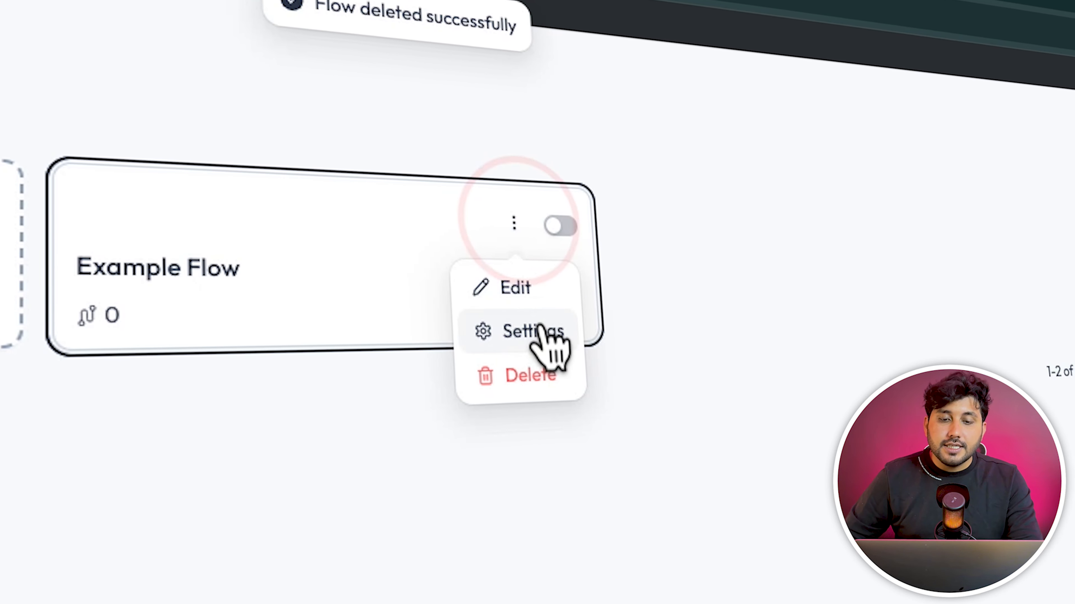
click(540, 331)
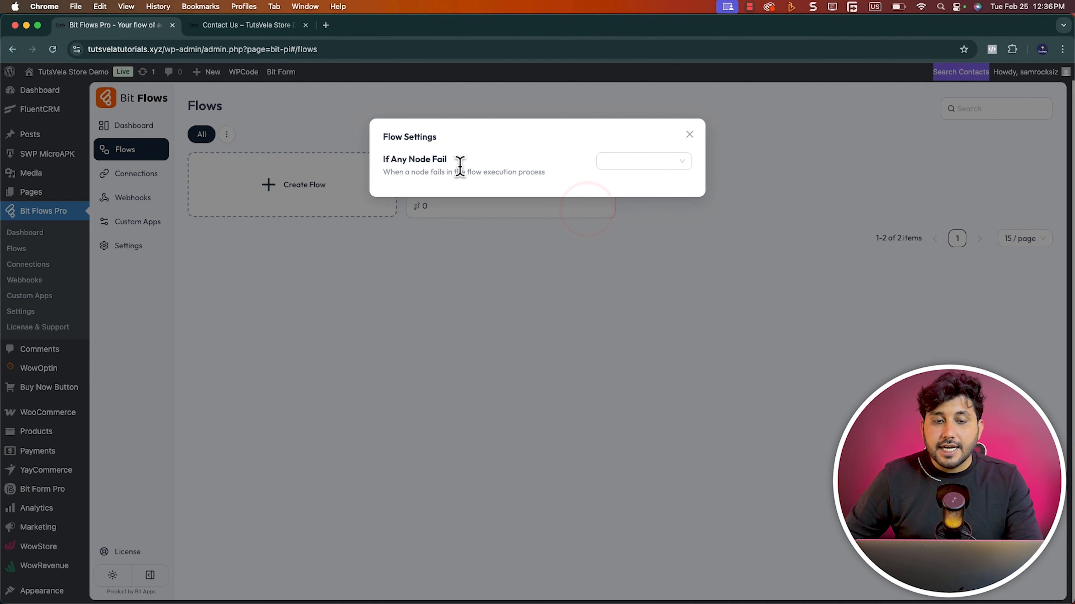
click(689, 134)
Delete Example Flow from the flows list
click(580, 168)
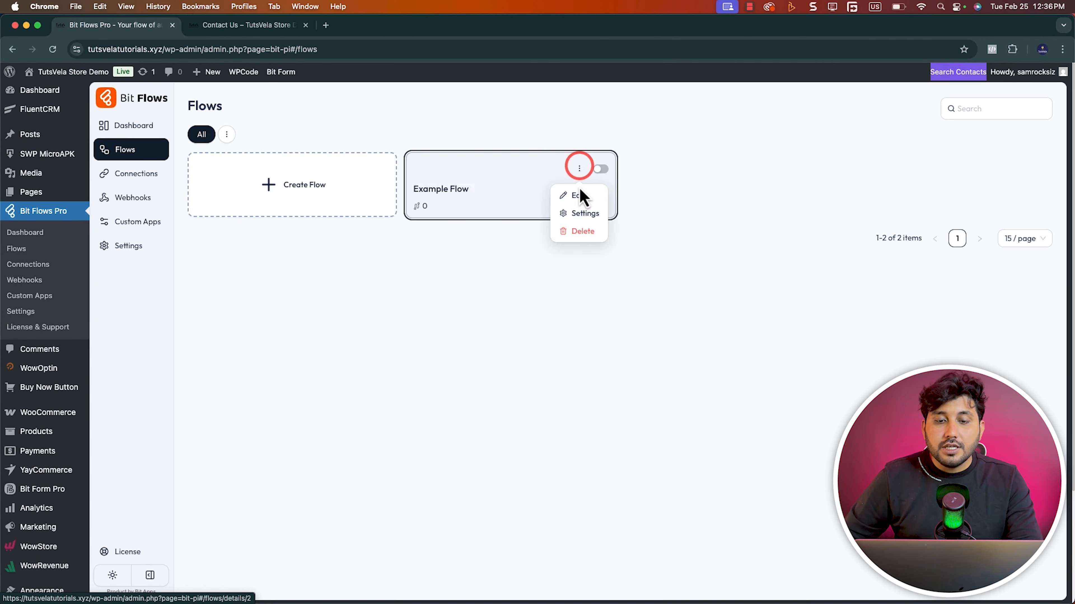
click(587, 230)
click(634, 176)
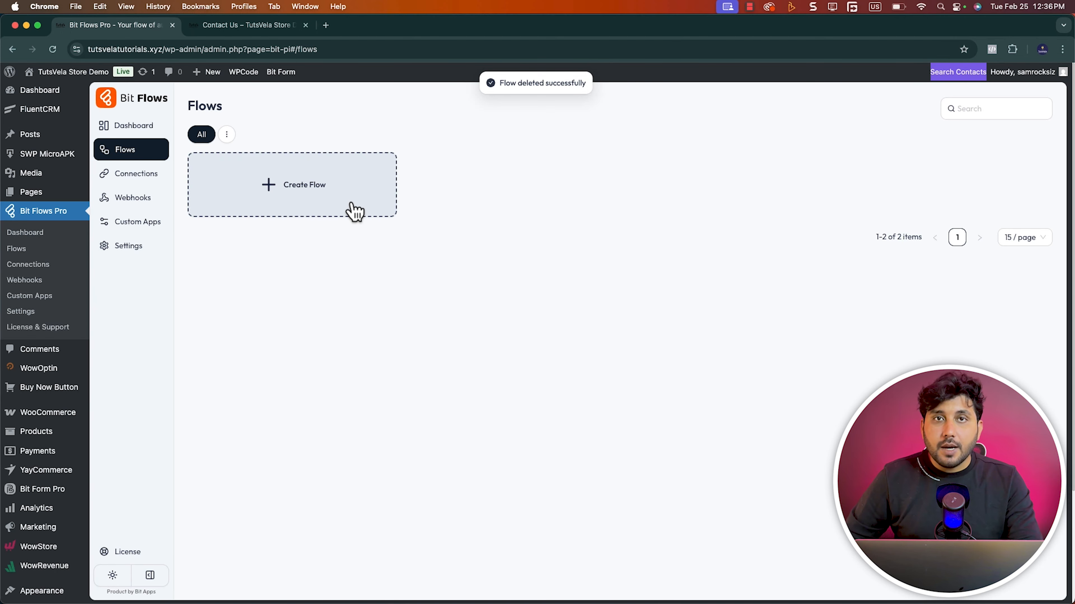
Open the Bit Flows connections and delete the existing connection
click(136, 174)
click(1021, 154)
click(1050, 124)
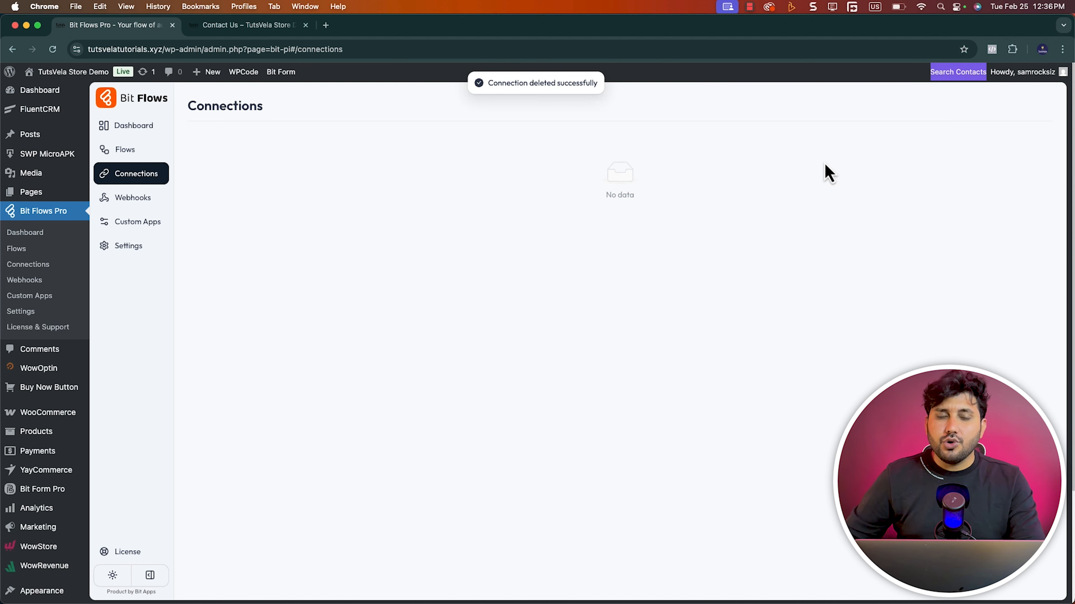
Review the Webhooks, Custom Apps and Settings pages of Bit Flows, including the Cloud based cron runner option
click(122, 202)
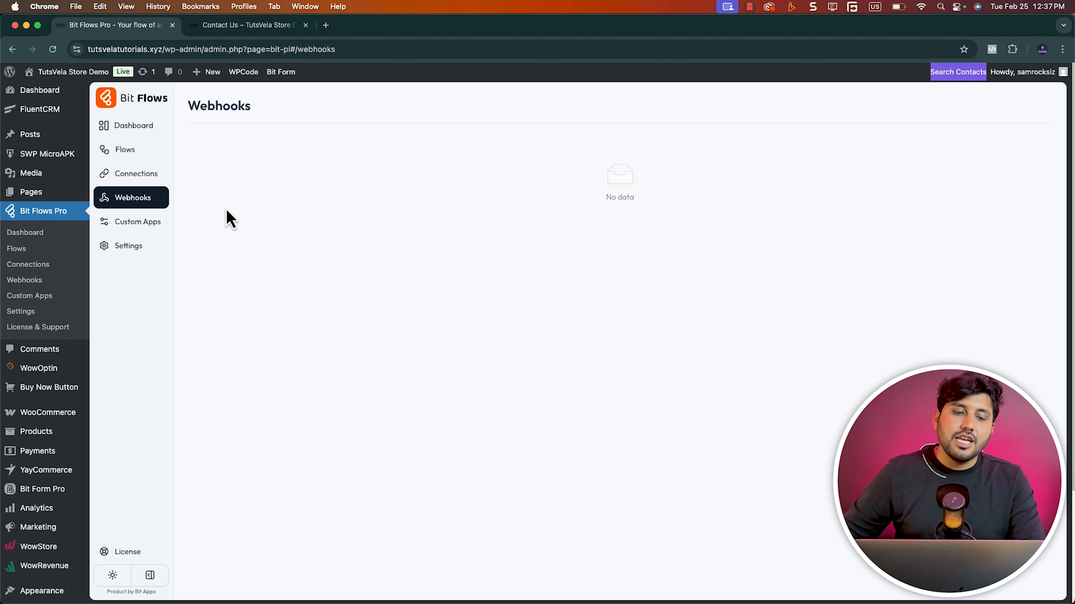
click(155, 231)
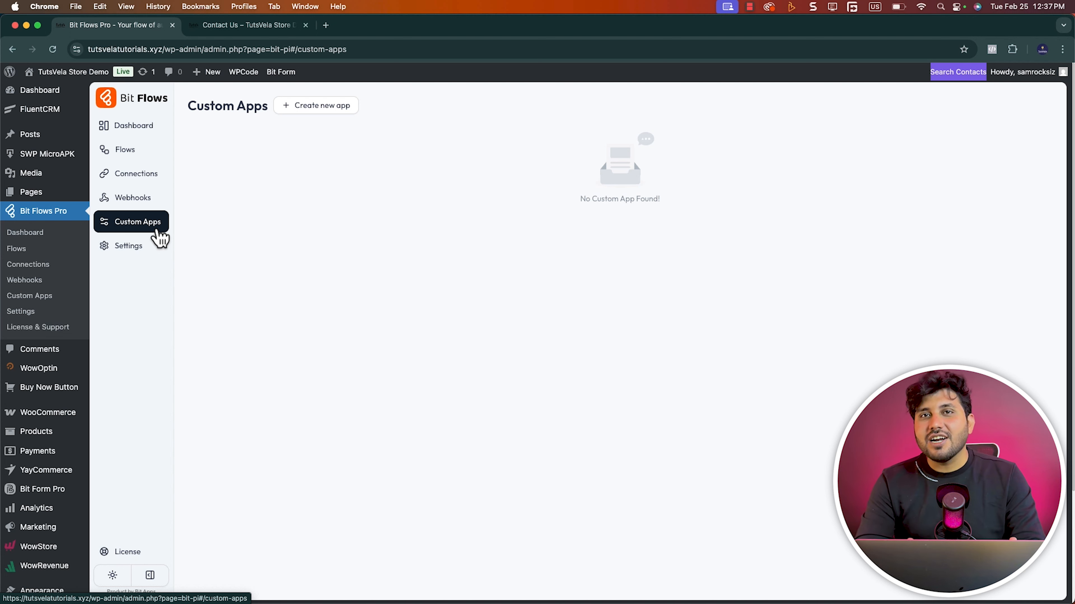
click(132, 250)
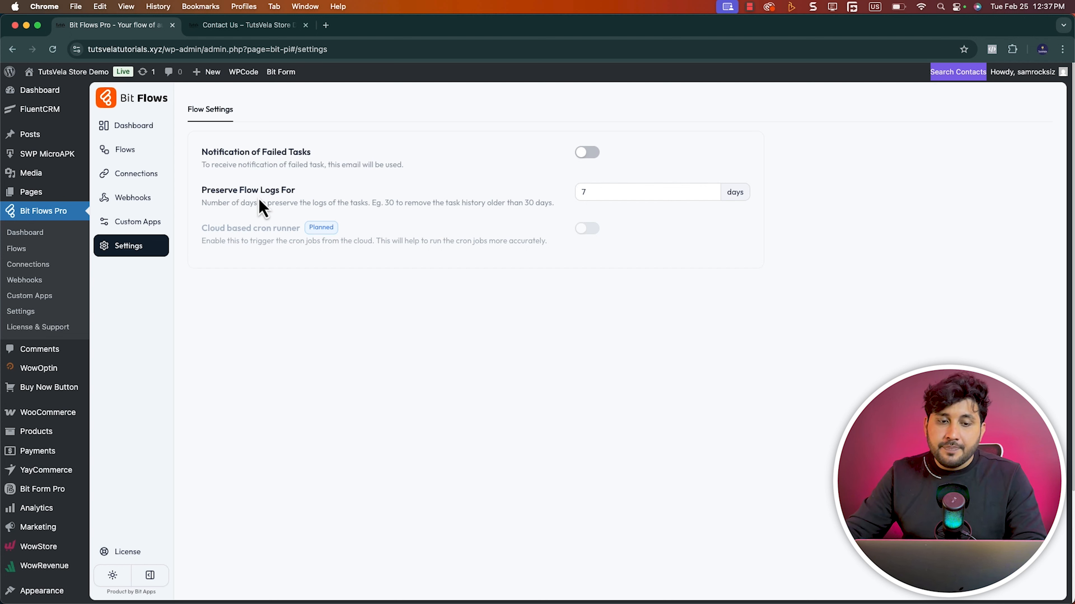
mouse_move(277, 244)
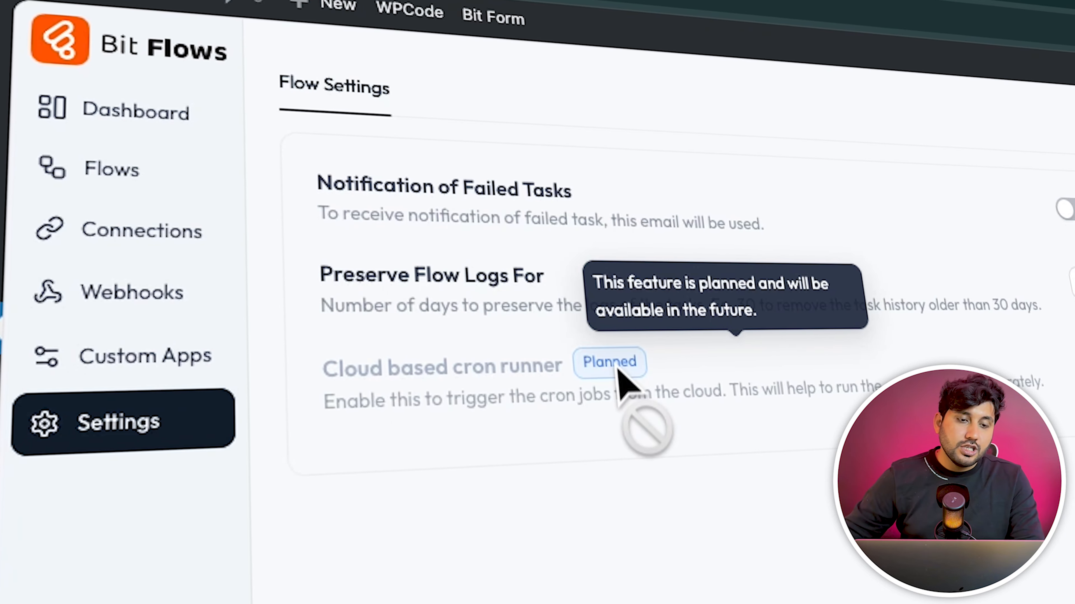
Return to the flows list, and examine the form fields on the store's Contact Us page
click(127, 149)
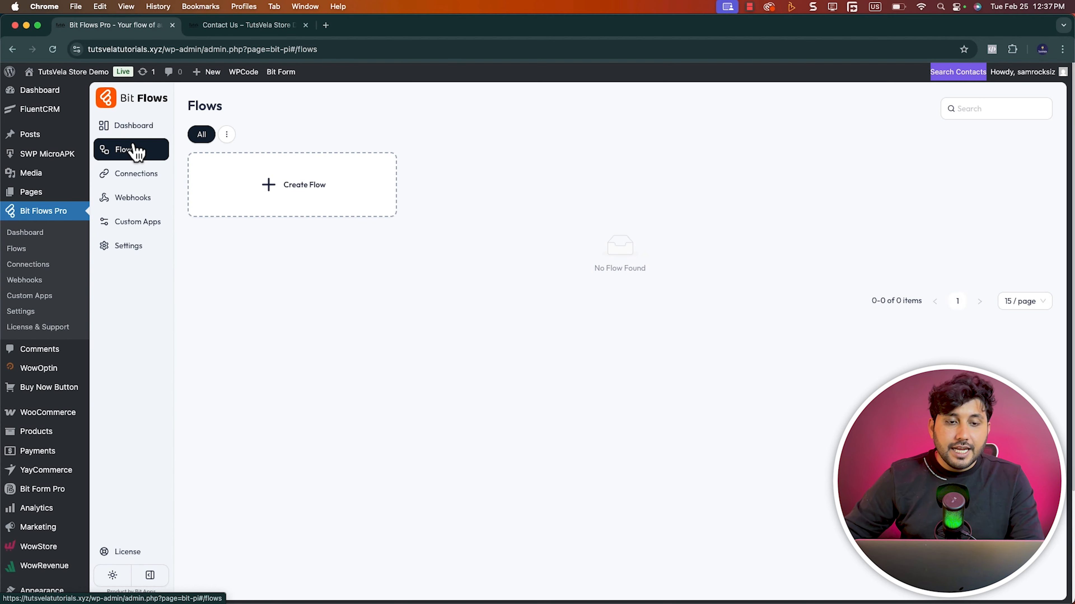
click(250, 26)
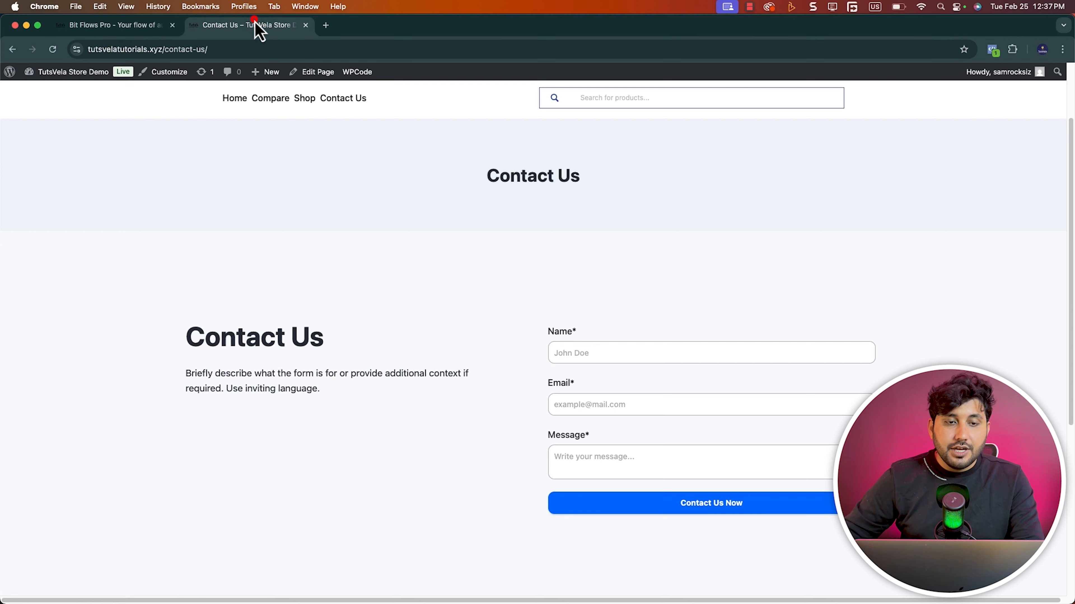
scroll(649, 350, down, 3)
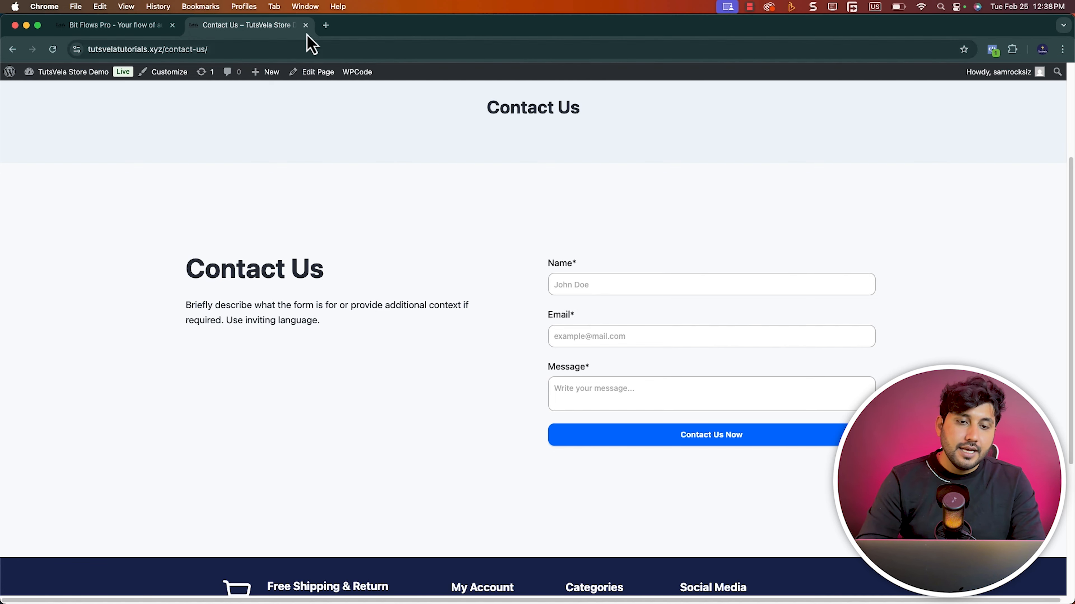
Search the web for "google sheets" in a new browser tab and sign in to Google Sheets from its product page
click(326, 26)
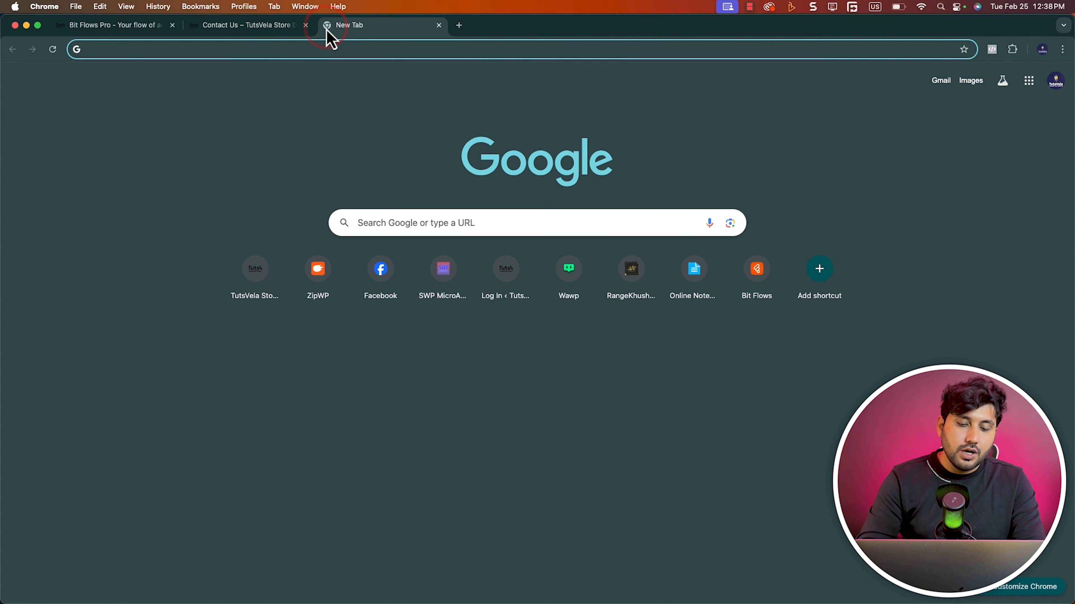
text(google sheets)
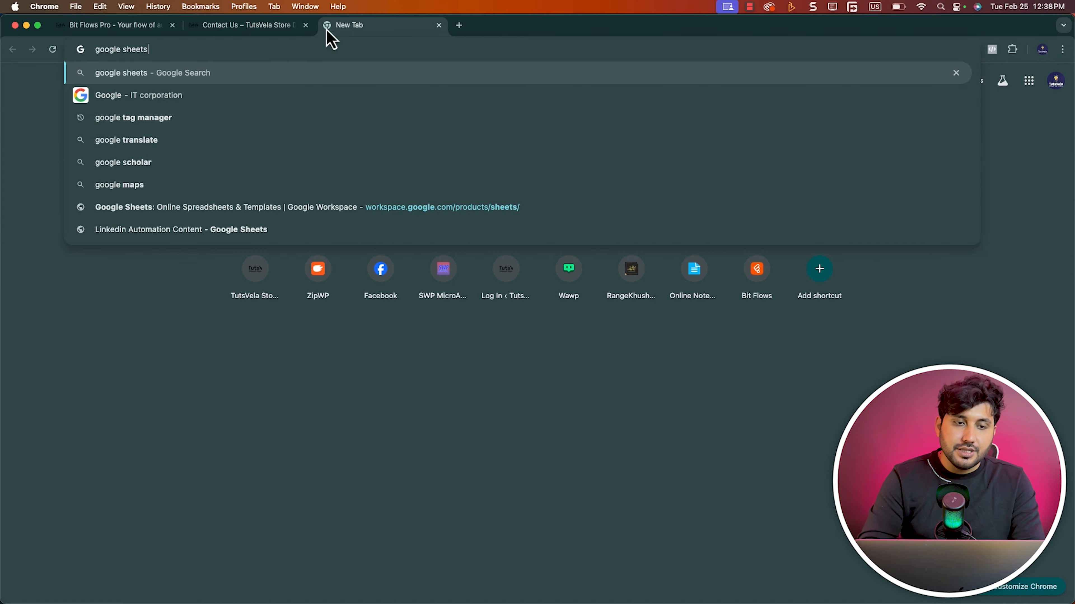
key(Return)
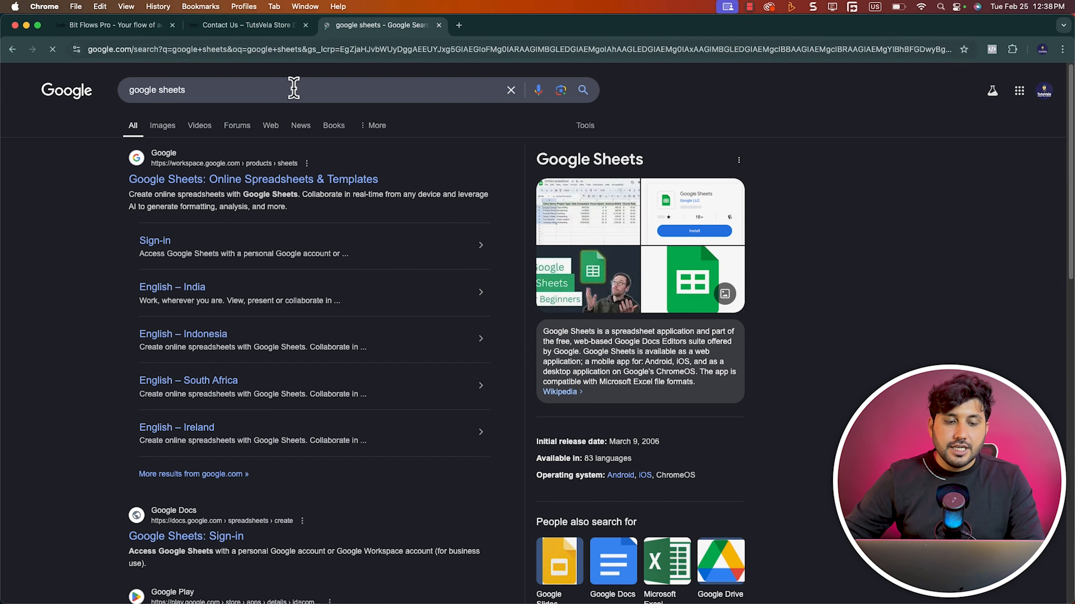
click(220, 179)
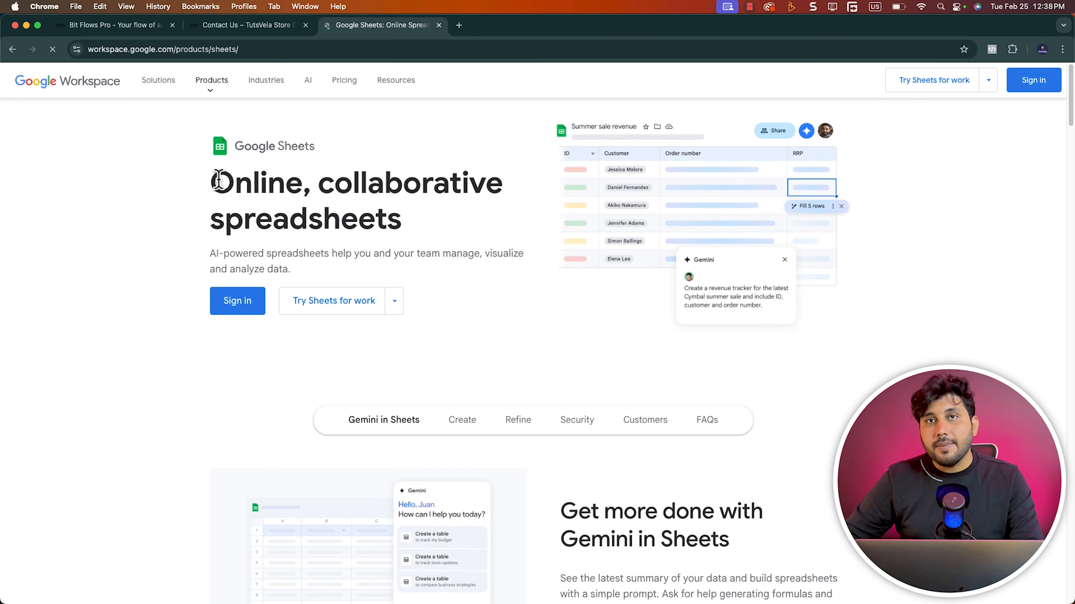
click(229, 311)
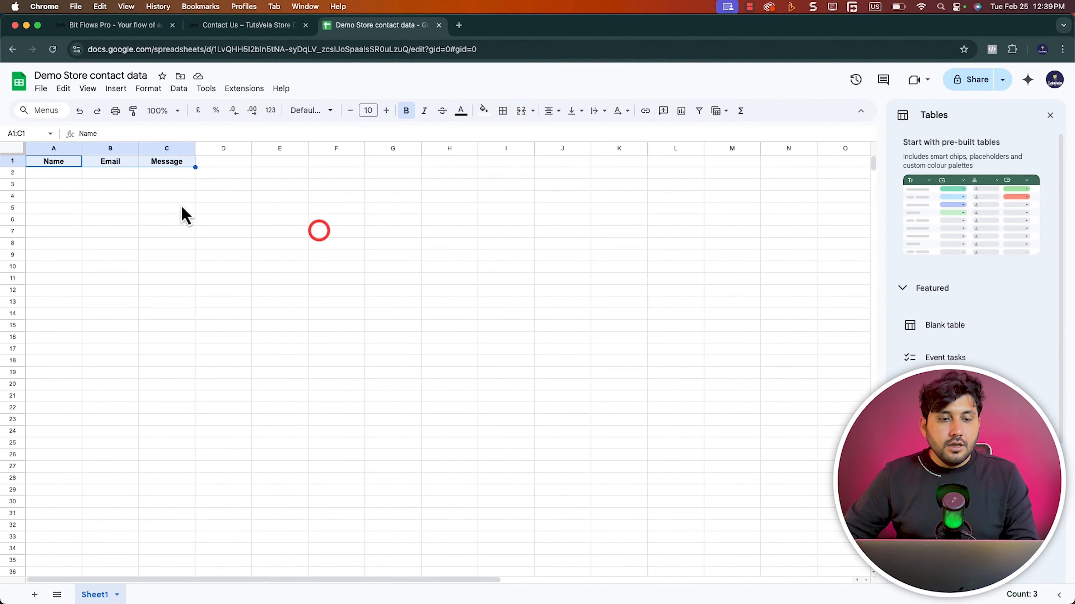
Open the Demo Store contact data spreadsheet and check range A2:C5 under the Name, Email and Message headers
click(180, 202)
mouse_move(58, 174)
mouse_down()
mouse_move(182, 187)
mouse_move(184, 214)
mouse_up()
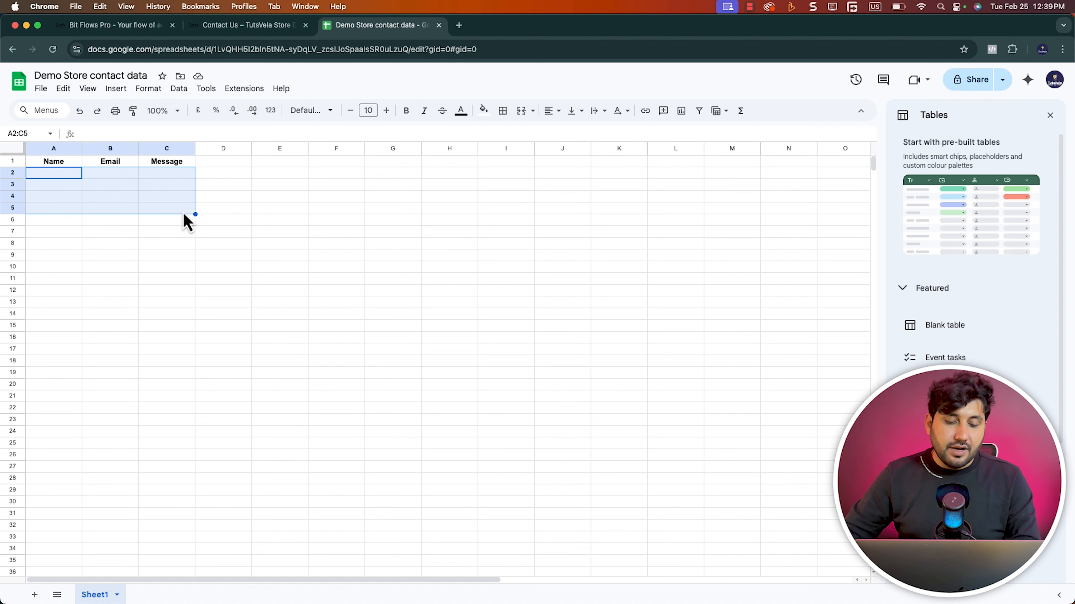
click(129, 191)
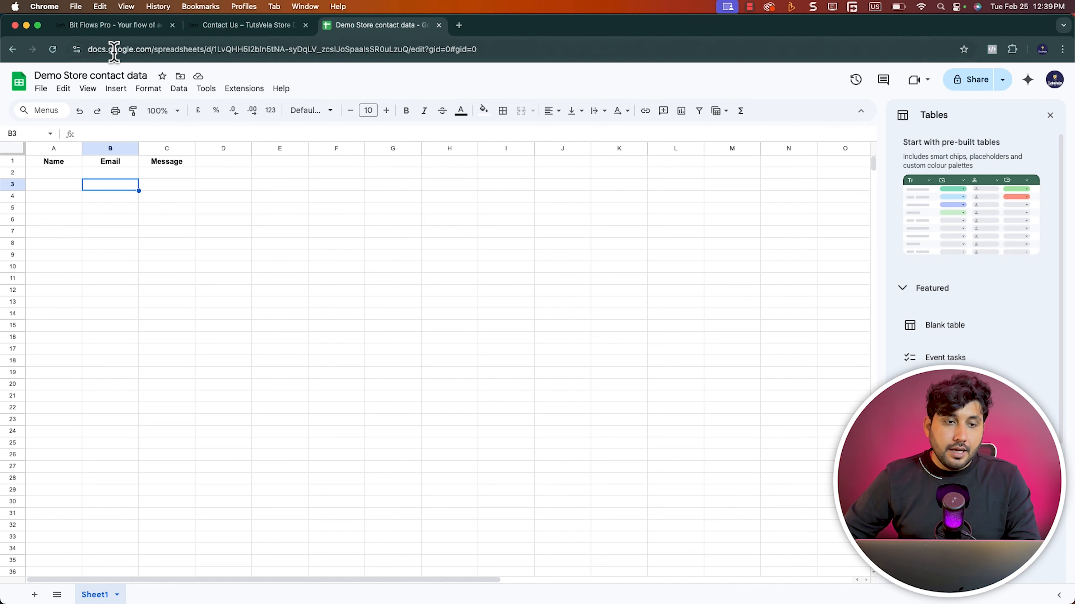
Create a blank flow titled "Contact Form Data to Sheet" in Bit Flows
click(115, 26)
click(364, 194)
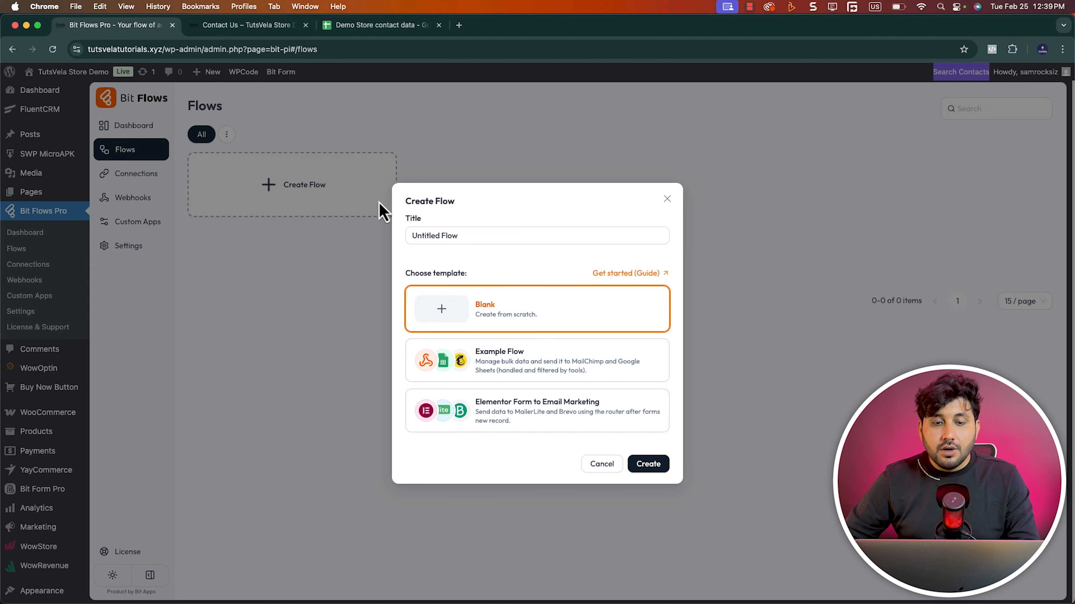
triple_click(475, 237)
text(Contact Form Data to Sheet)
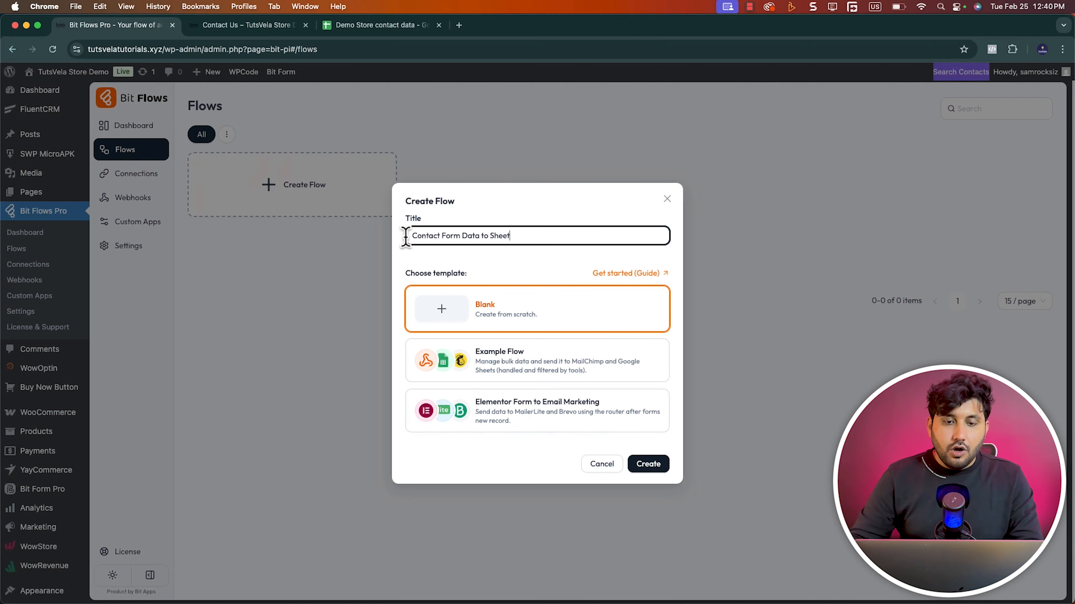
click(656, 457)
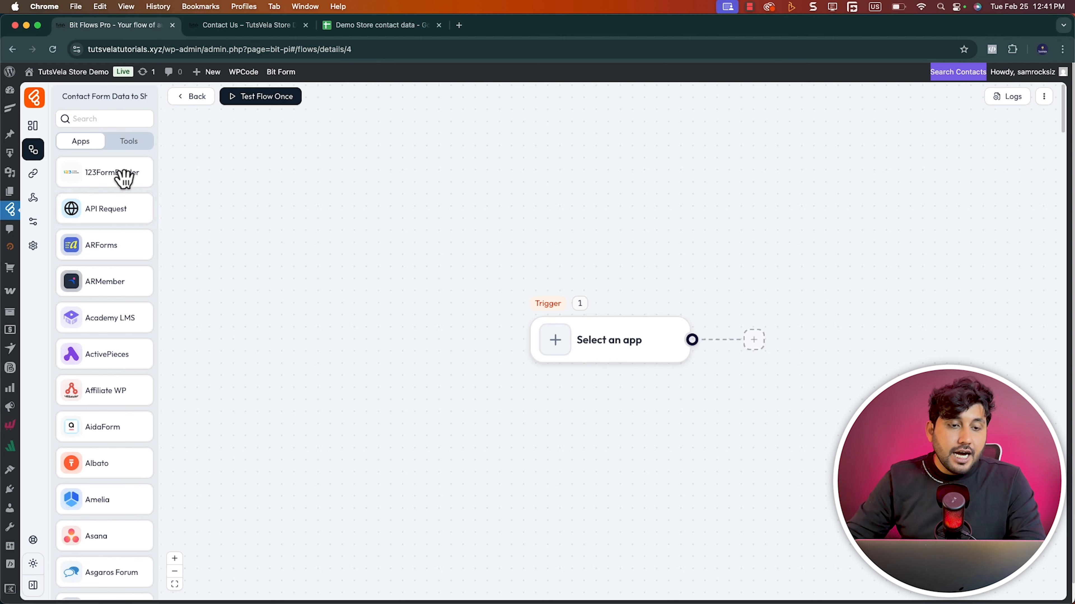
Look through the full list of apps available for building the flow
scroll(113, 209, down, 20)
scroll(115, 218, down, 20)
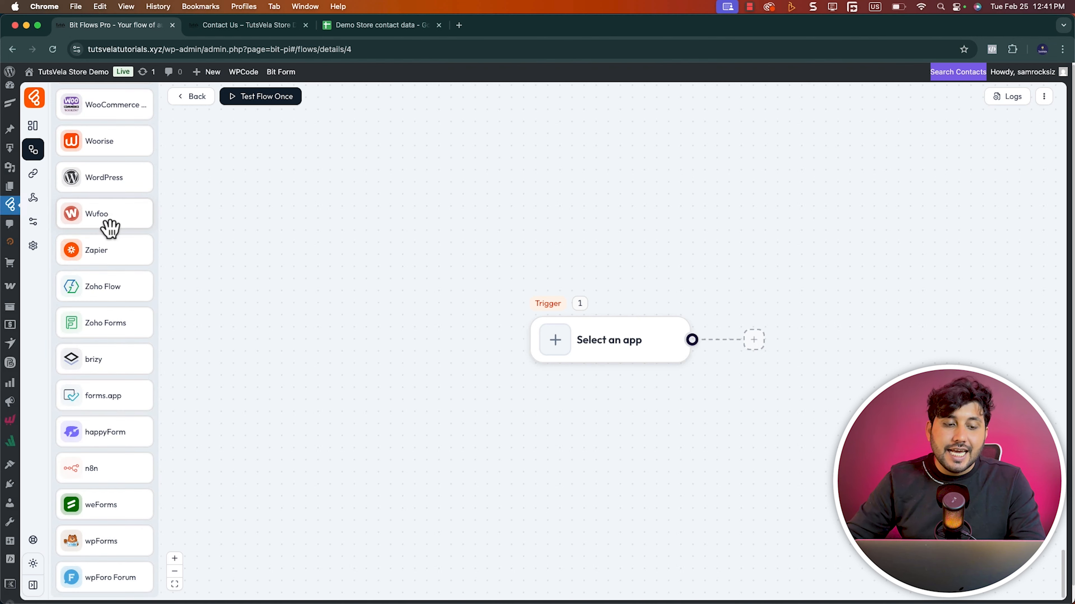
scroll(98, 472, up, 15)
scroll(94, 473, up, 15)
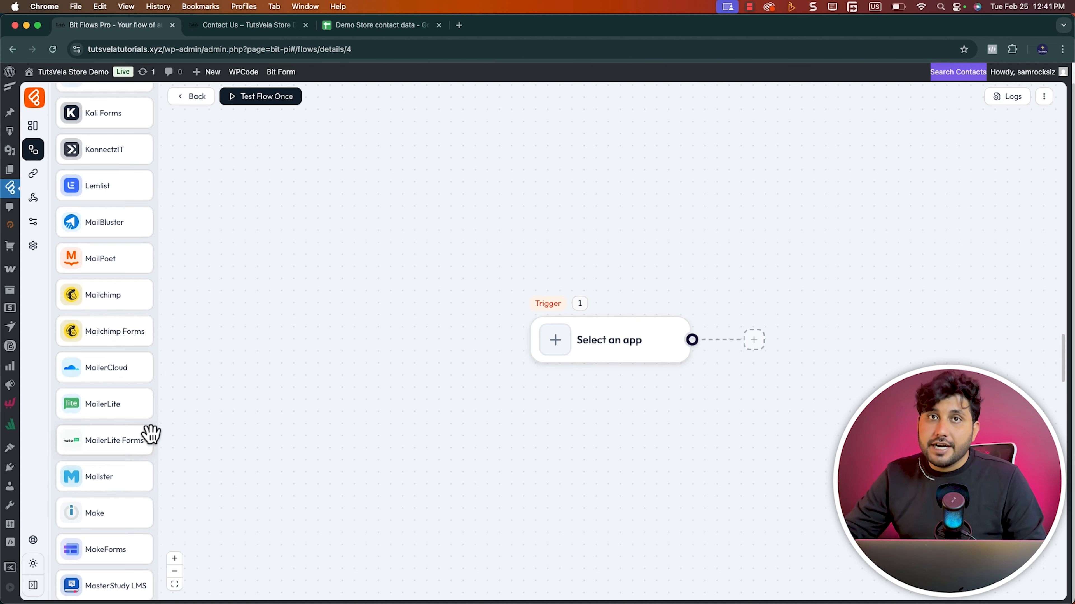
scroll(143, 439, up, 20)
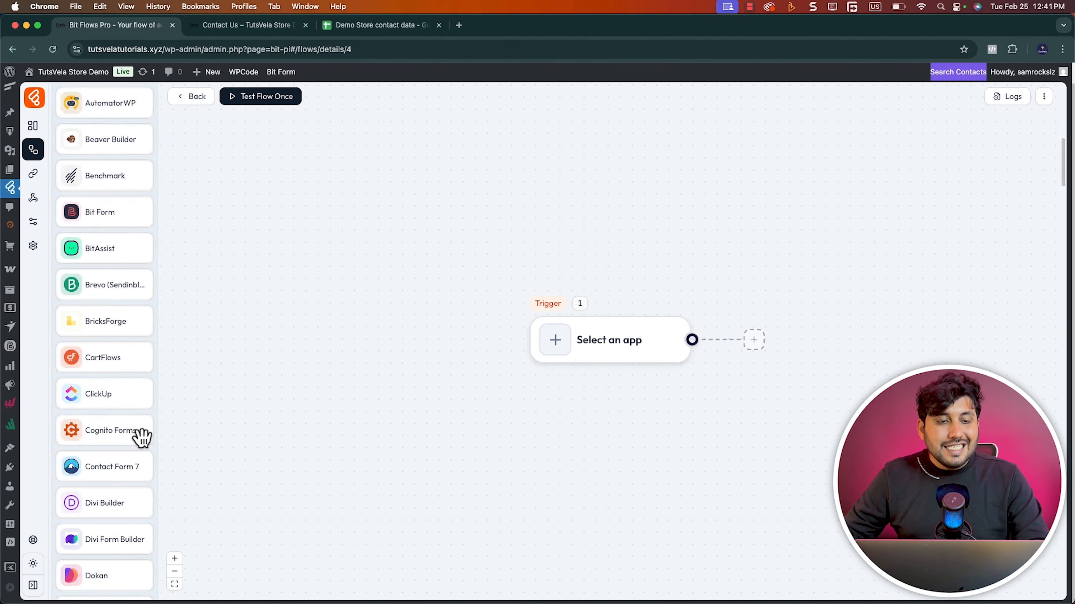
scroll(143, 438, up, 4)
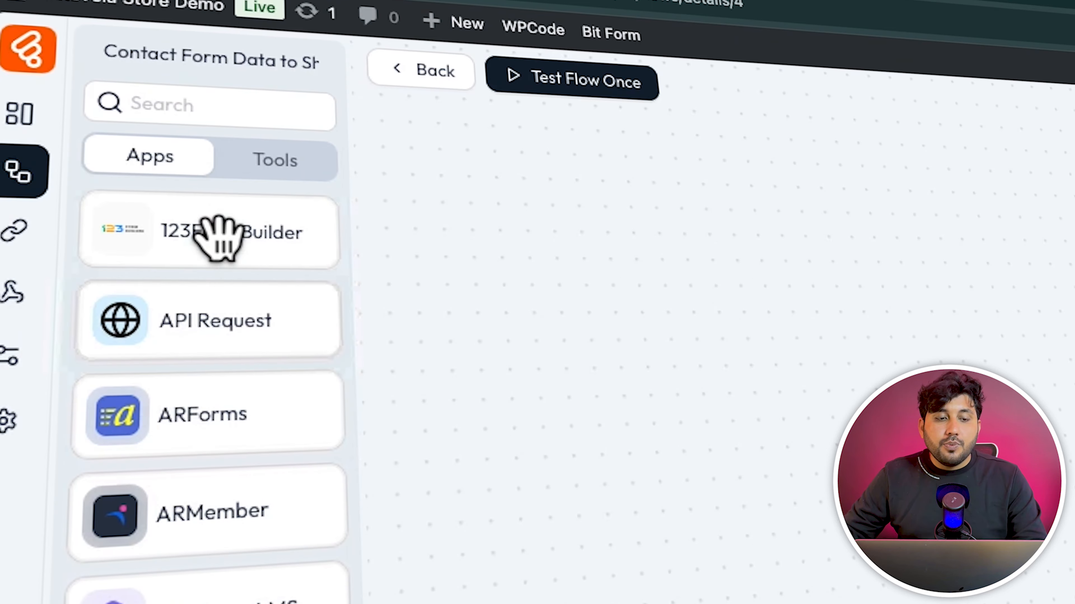
Try out a Router tool linked to the trigger with three action branches, and delete the router again
click(132, 142)
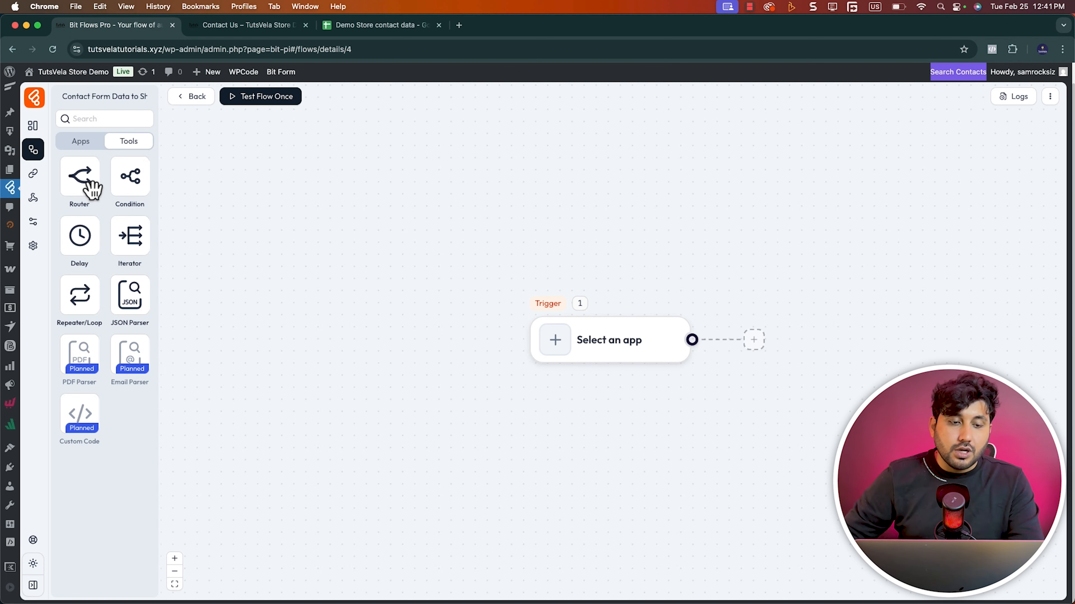
drag(103, 188, 783, 350)
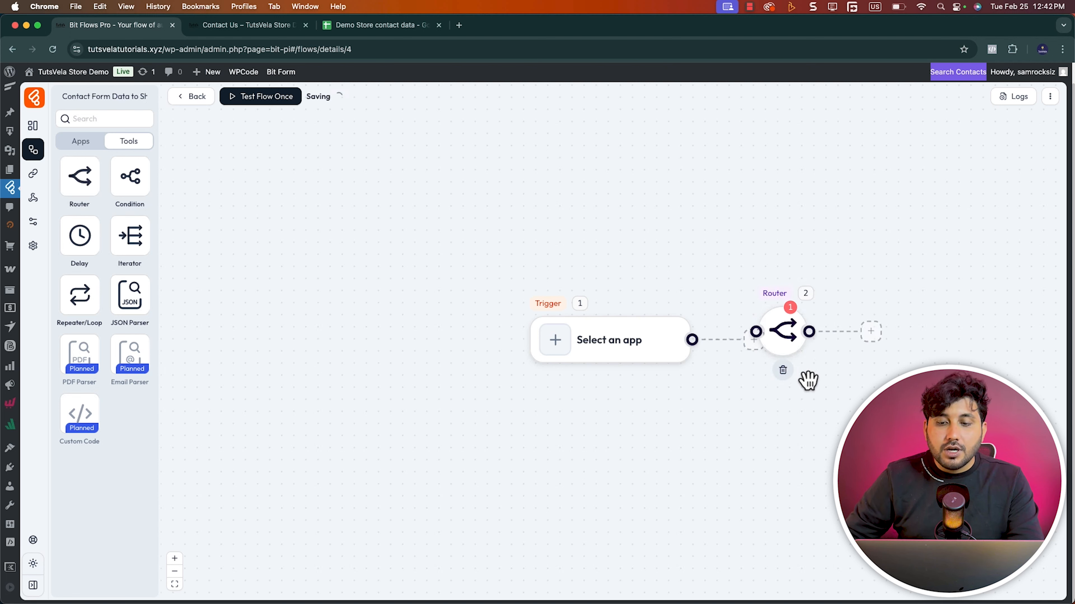
click(790, 341)
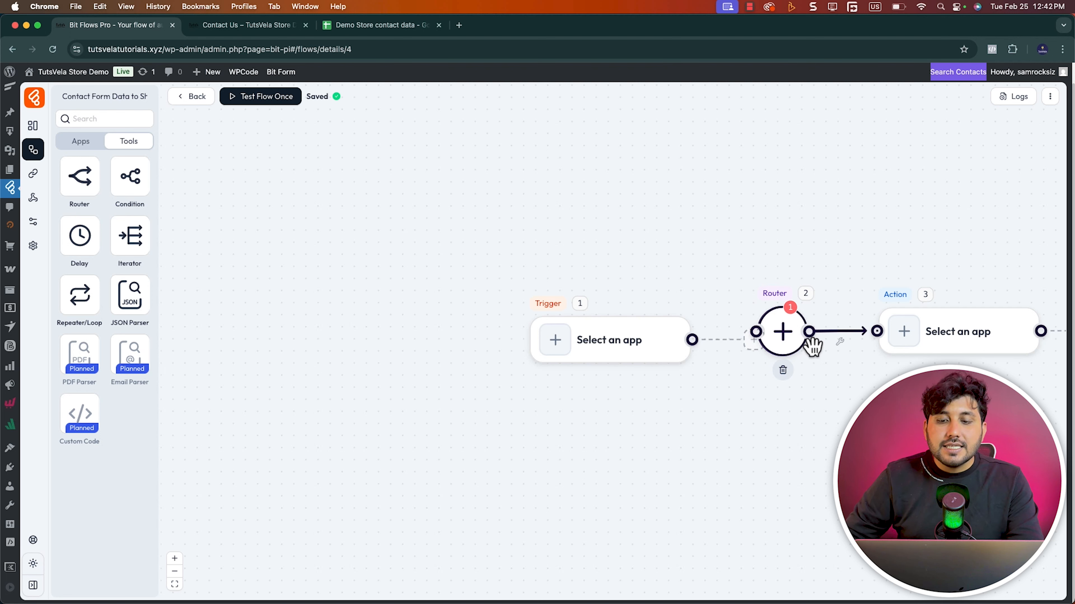
drag(809, 333, 852, 446)
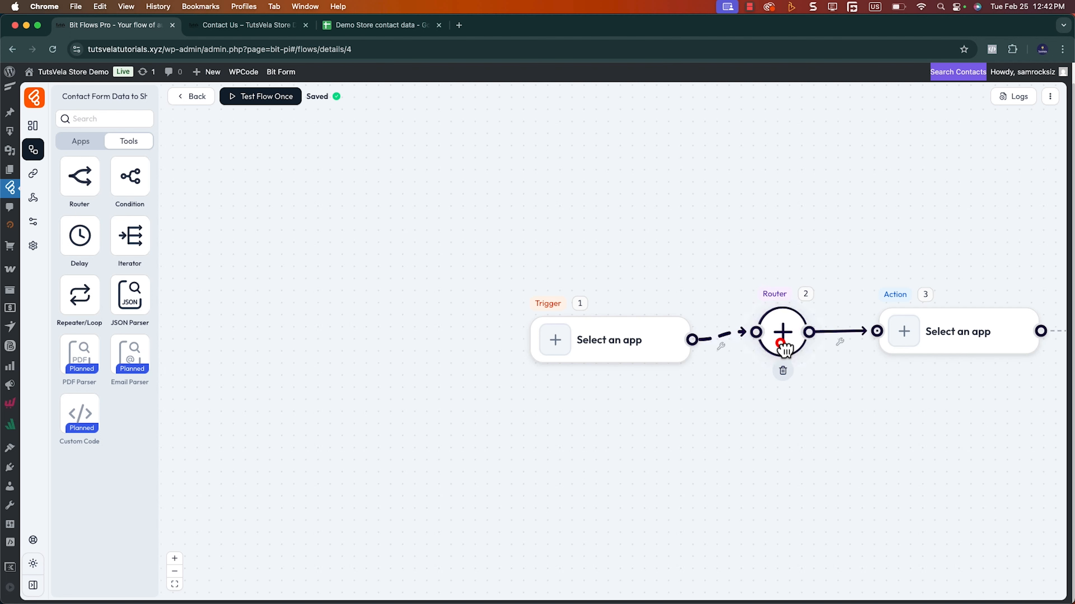
click(782, 343)
click(782, 344)
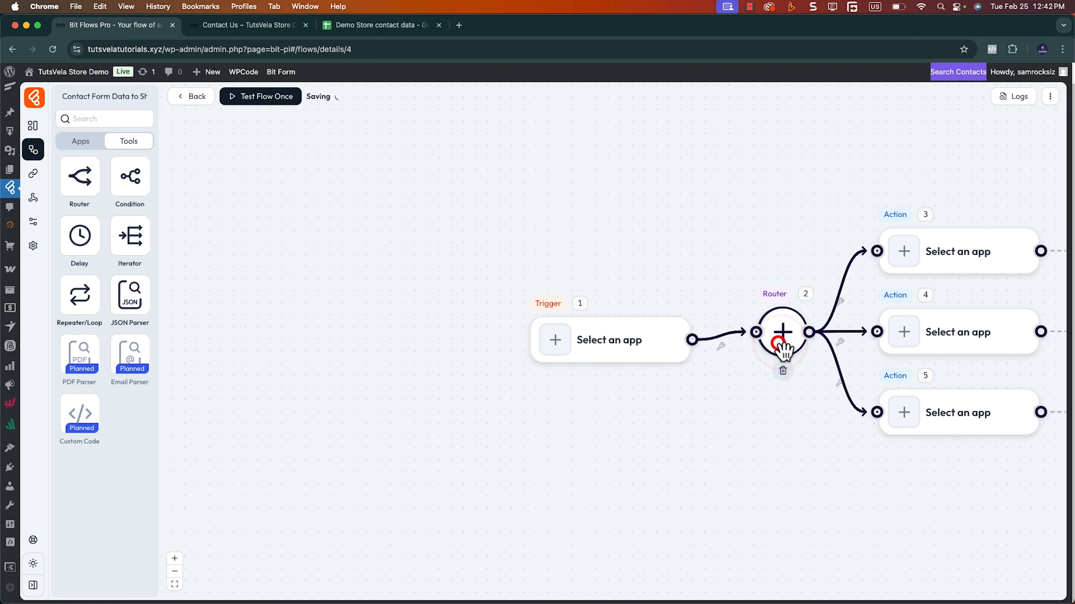
click(781, 373)
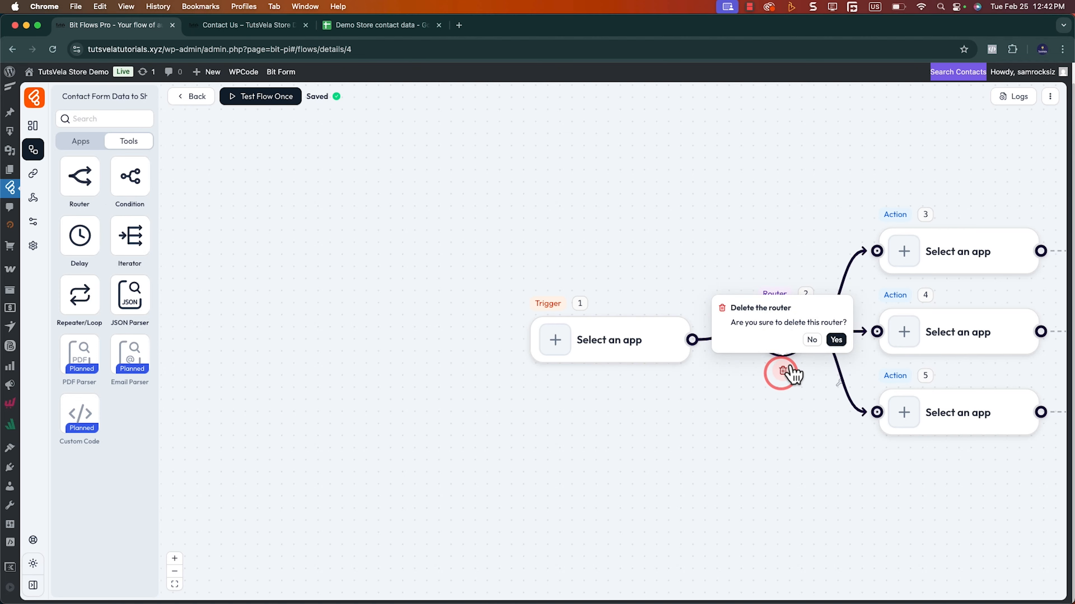
click(838, 340)
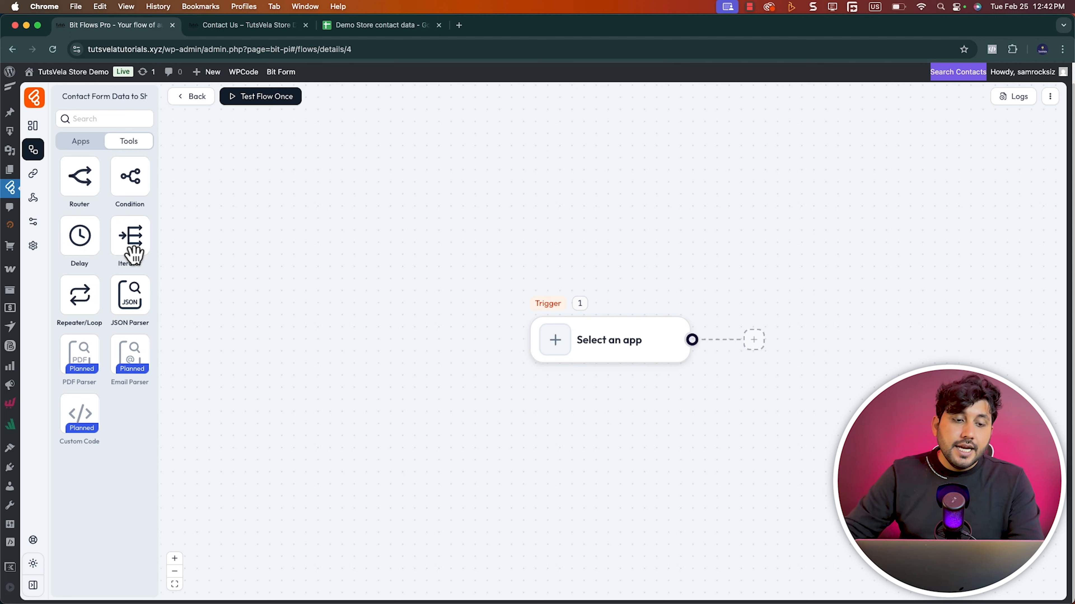
Try out an Iterator after the trigger, check its array and advance options, and delete it again
drag(136, 248, 760, 342)
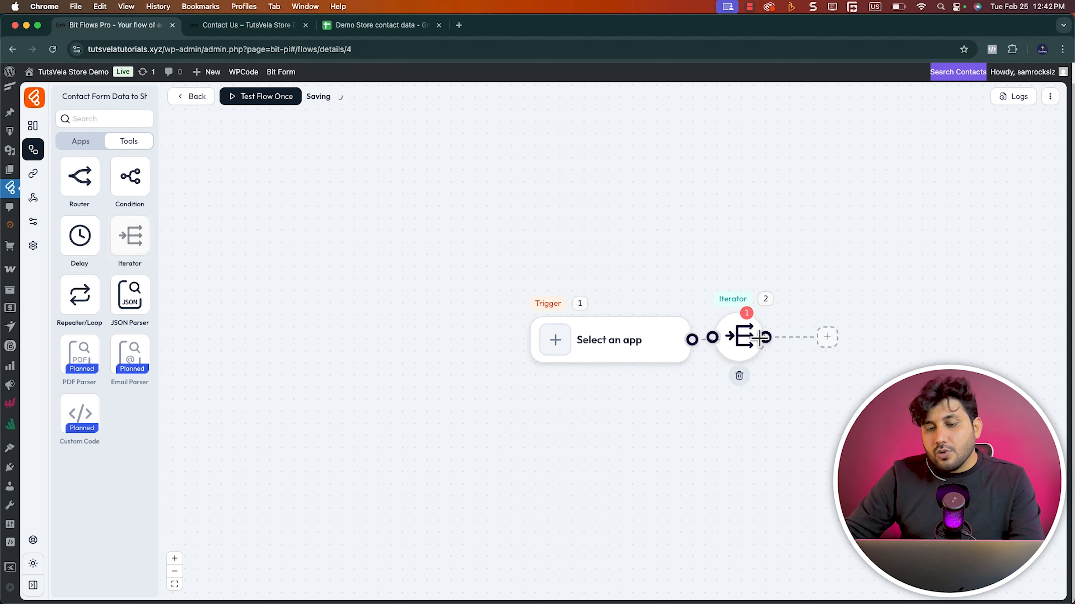
click(745, 341)
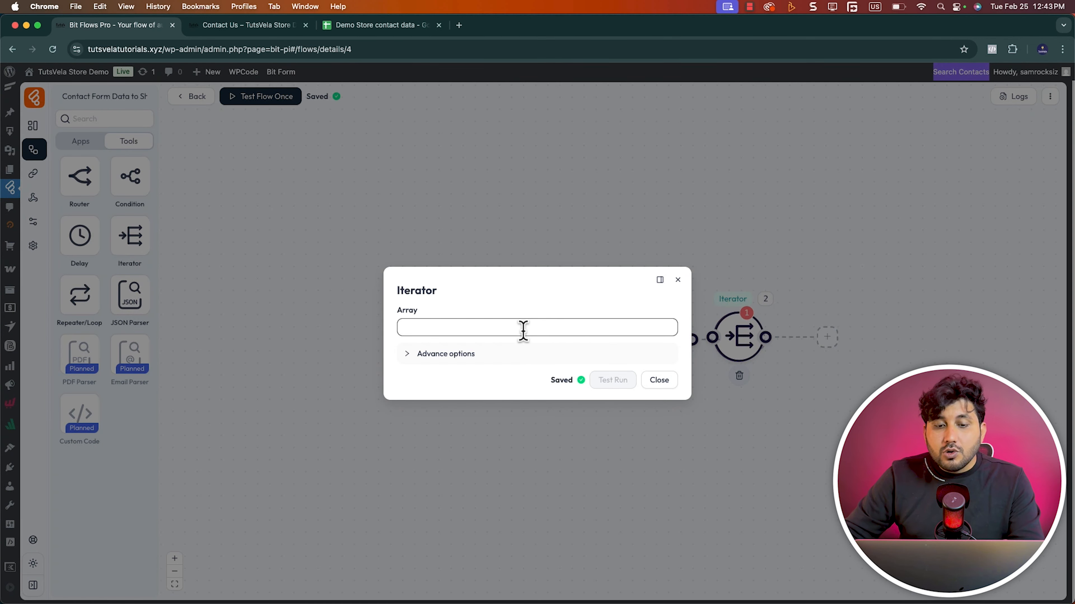
click(425, 356)
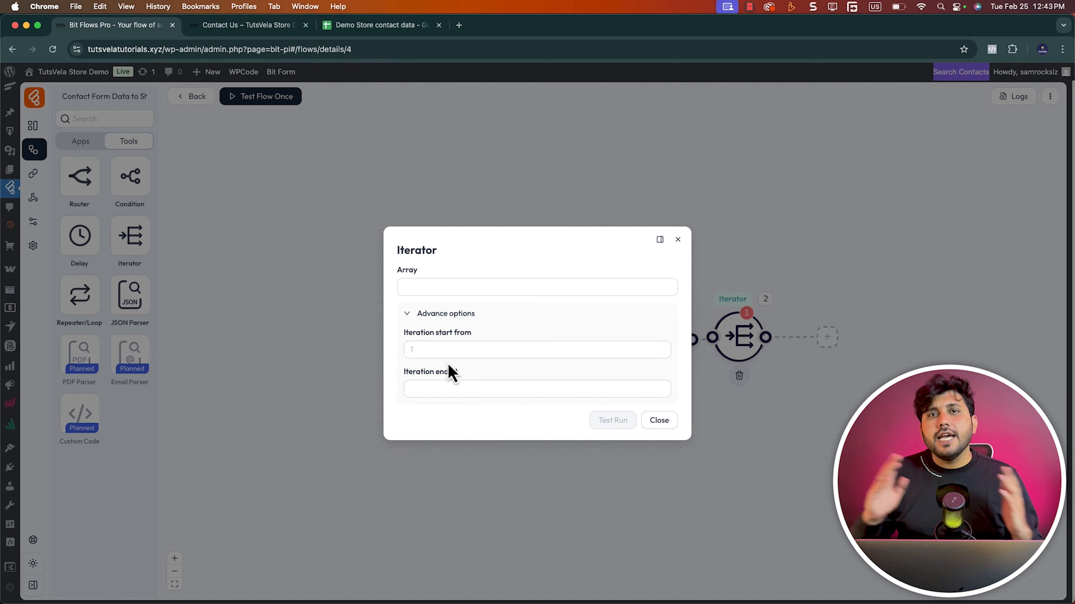
click(659, 421)
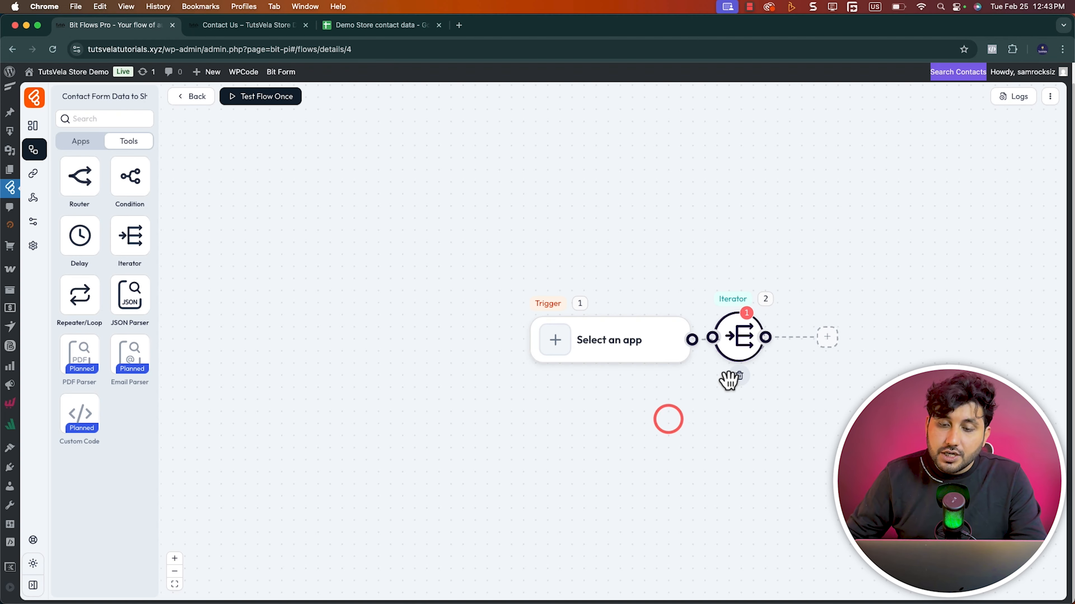
click(744, 377)
click(791, 346)
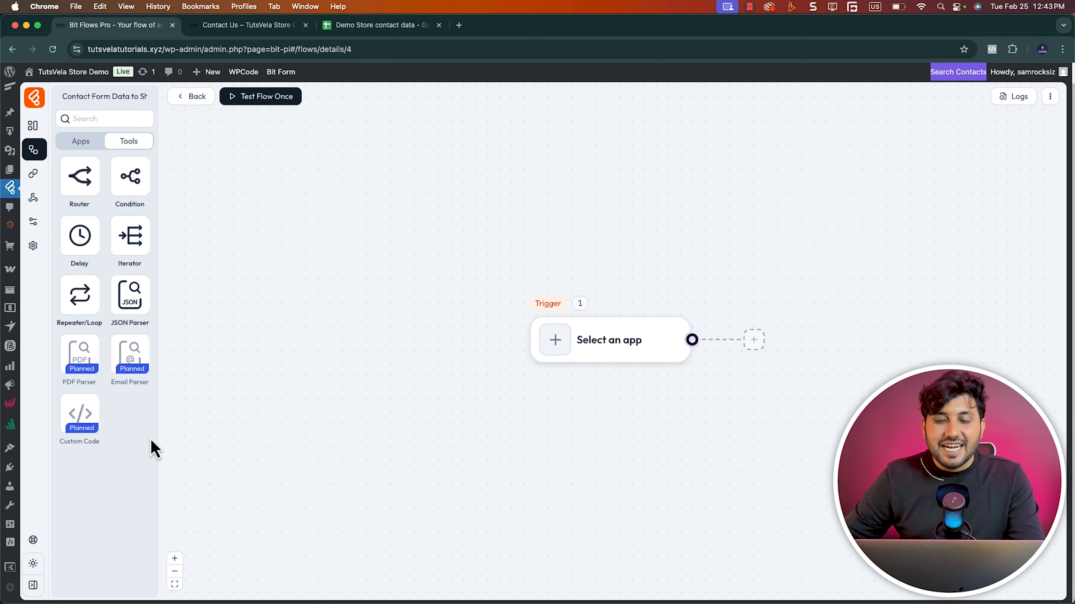
Set the flow's trigger to Bit Form with the Submit Success event, checking the store's Contact Us page along the way
click(603, 342)
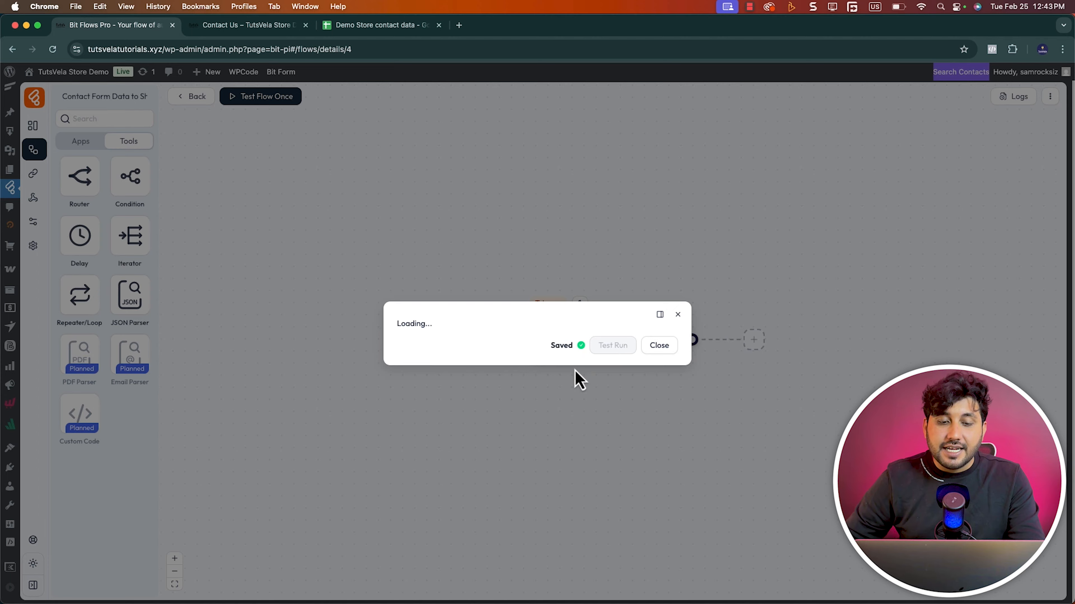
click(231, 25)
click(582, 280)
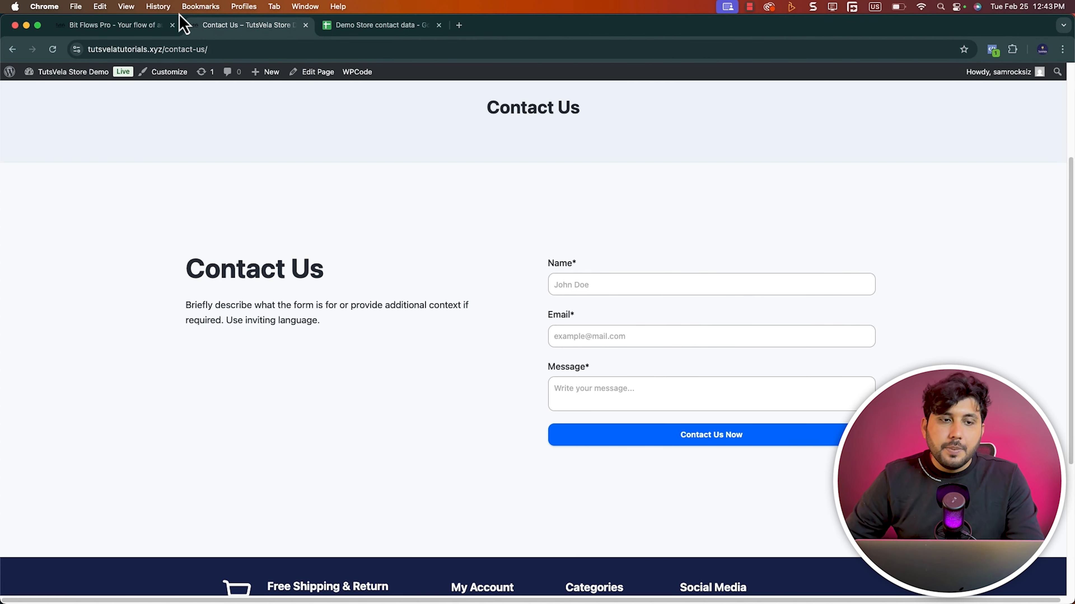
click(132, 33)
click(554, 111)
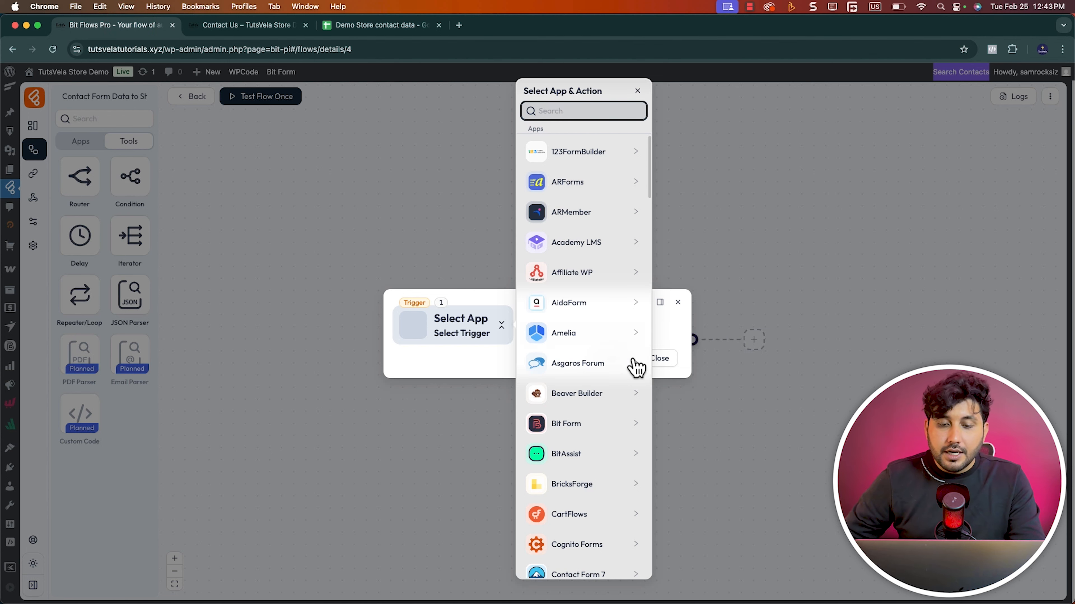
click(560, 423)
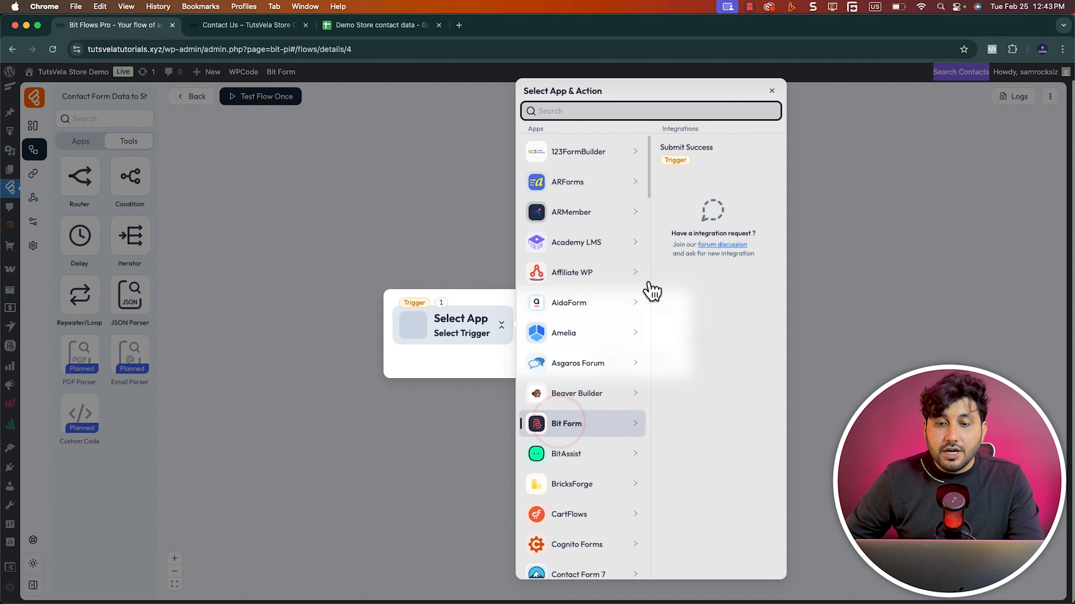
click(744, 165)
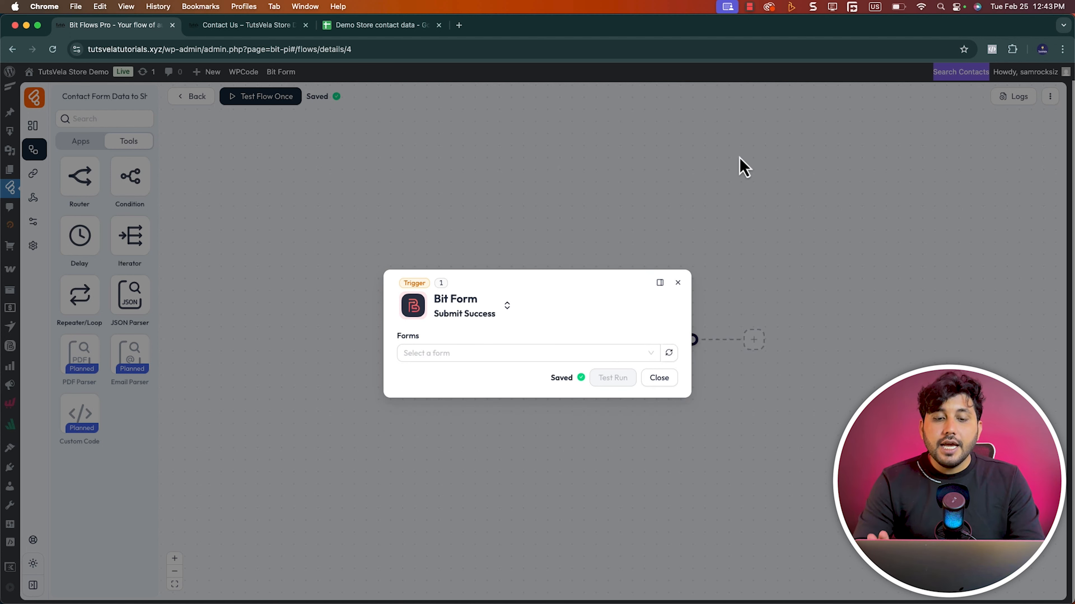
Choose Contact Form as the form that fires the trigger and start listening for a response
key(ctrl+Tab)
click(436, 351)
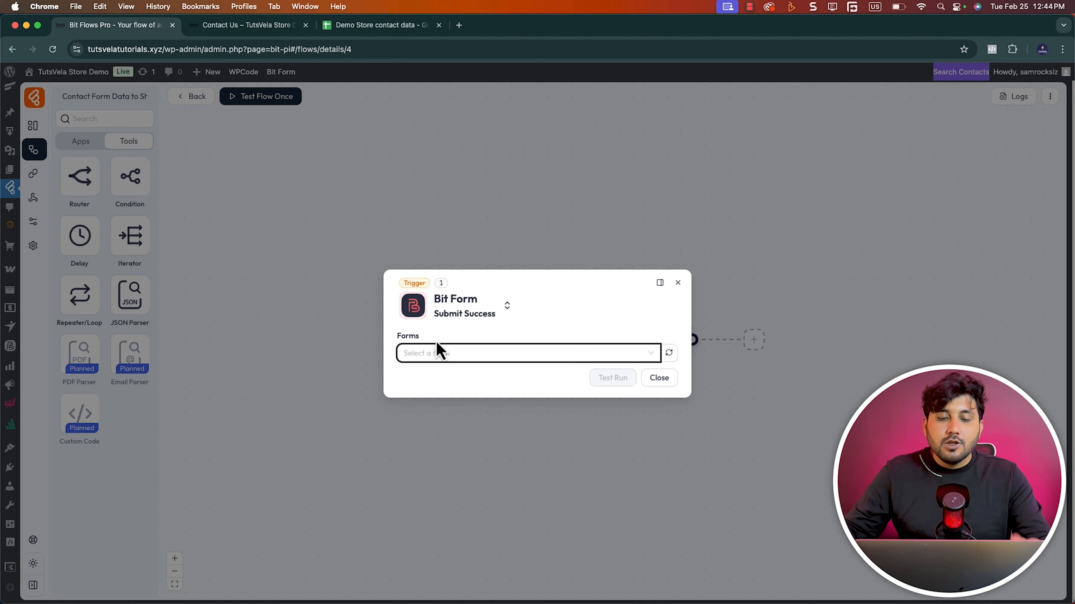
click(440, 351)
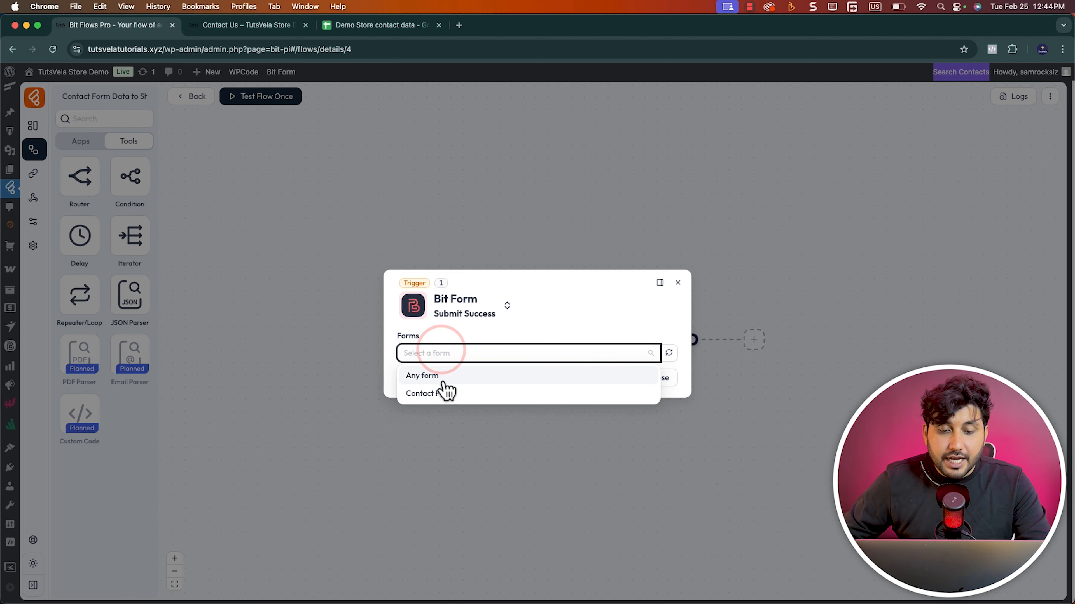
click(443, 394)
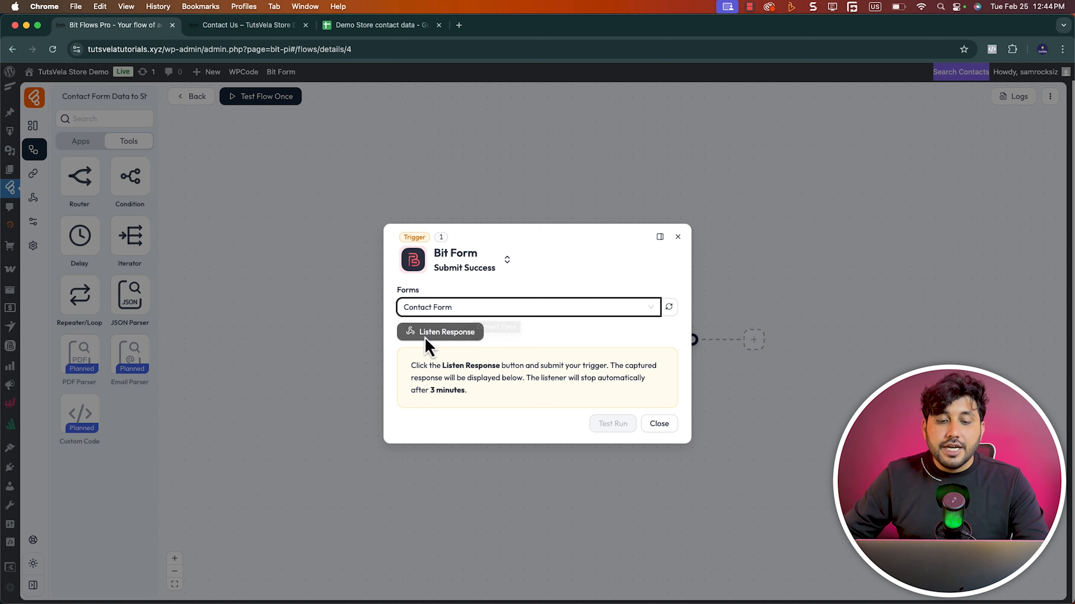
click(463, 336)
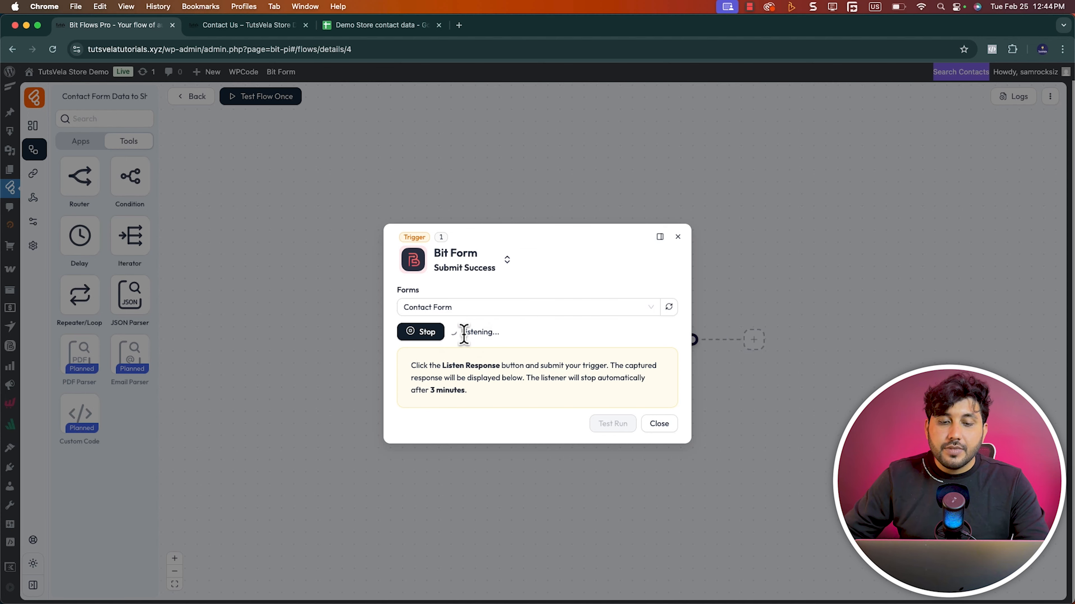
Submit the store's Contact Us form with a full name, an e-mail address and the message "Hi This is my custom message"
click(250, 27)
click(619, 285)
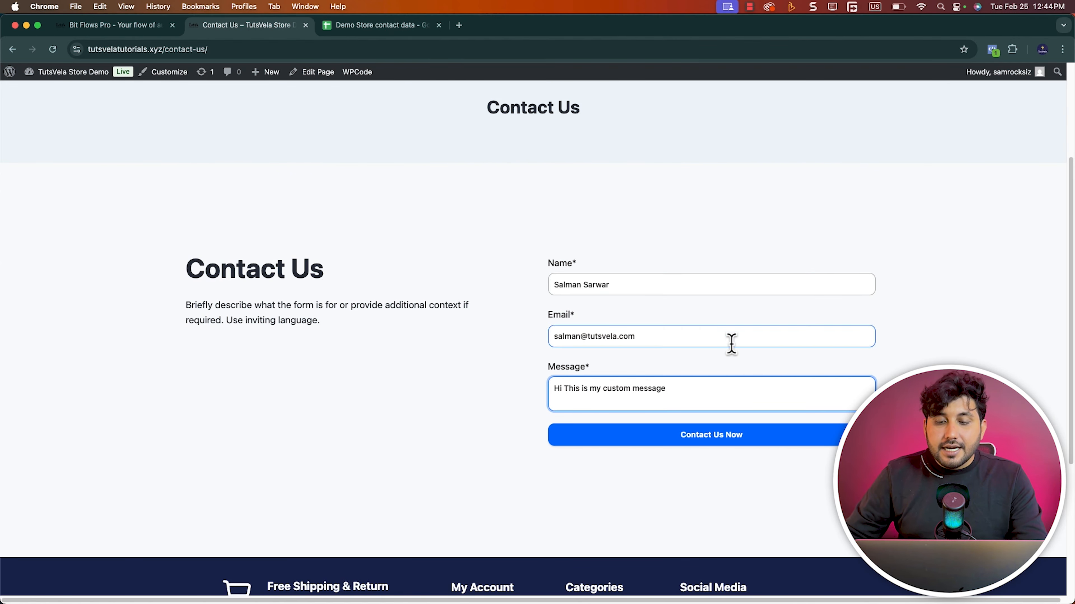
click(842, 435)
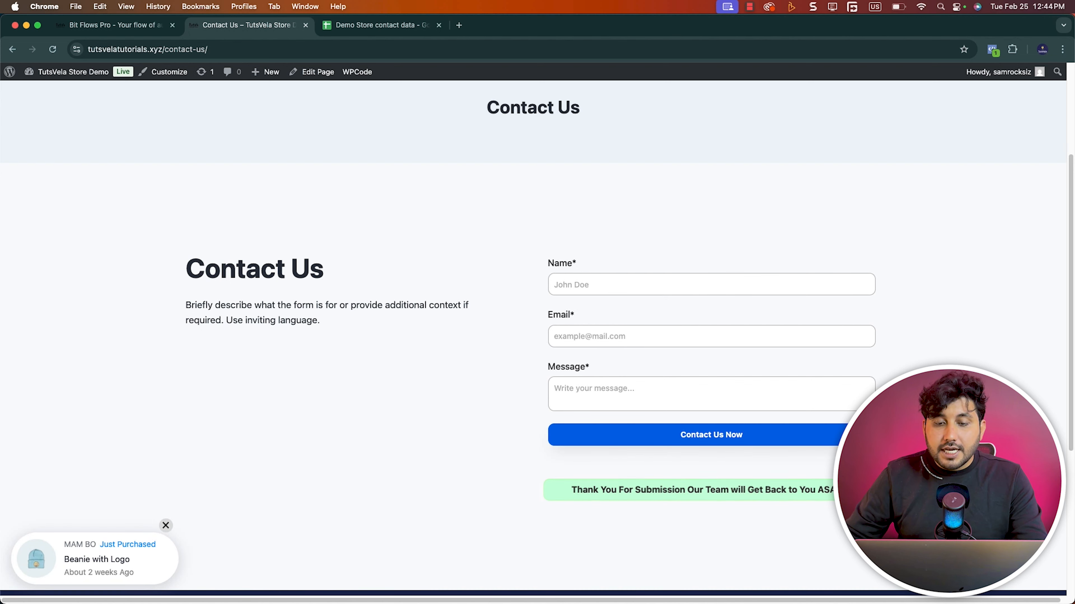
drag(579, 493, 727, 499)
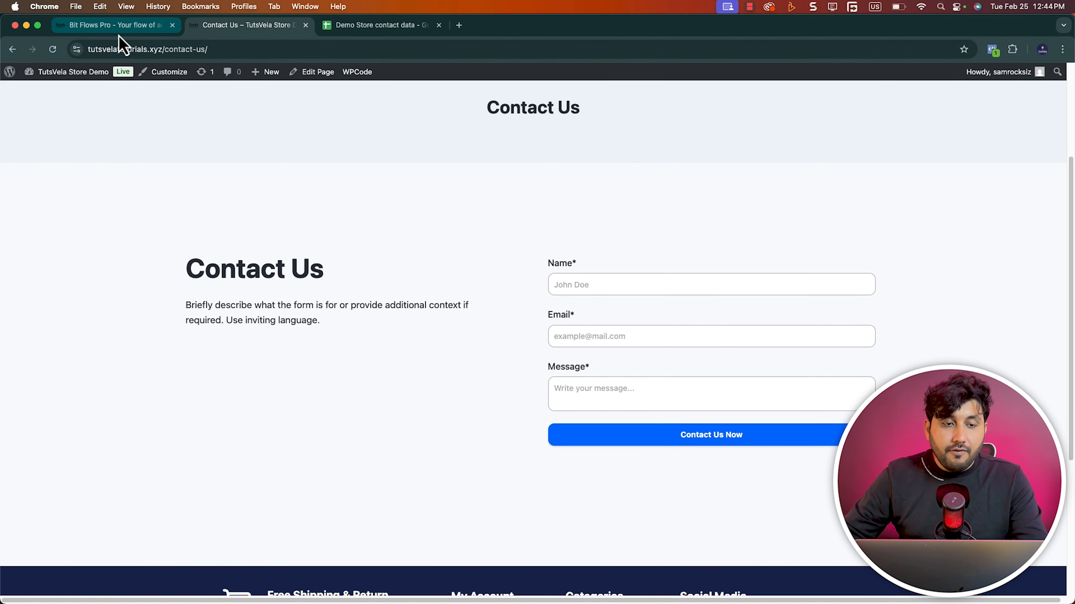
Check the name, message and e-mail values in the Bit Form trigger's captured response, and close the trigger settings
click(120, 25)
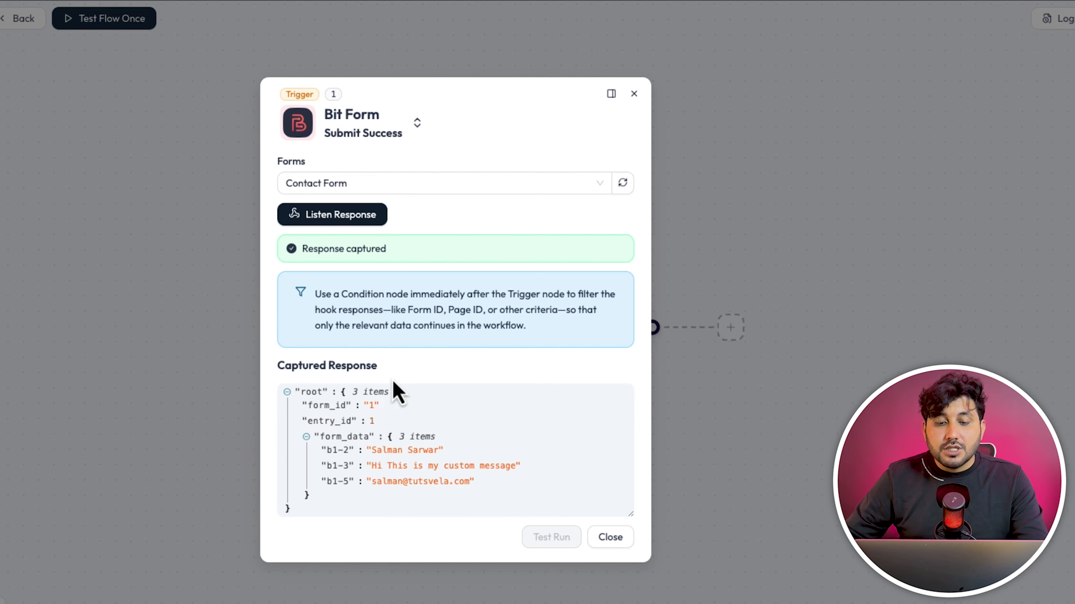
drag(374, 452, 440, 458)
drag(373, 467, 506, 471)
drag(377, 490, 424, 488)
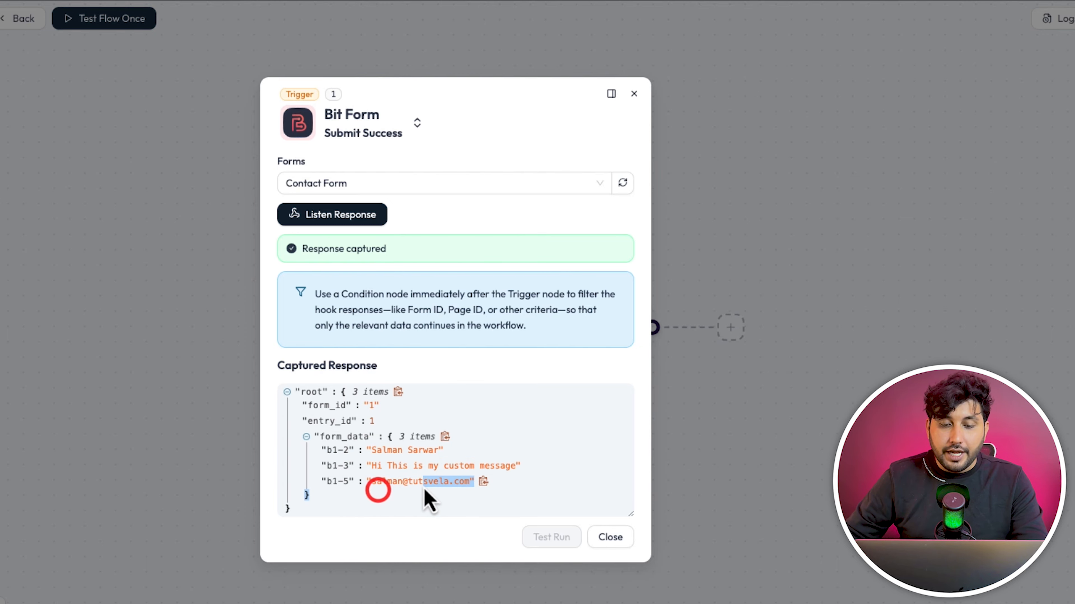
click(406, 493)
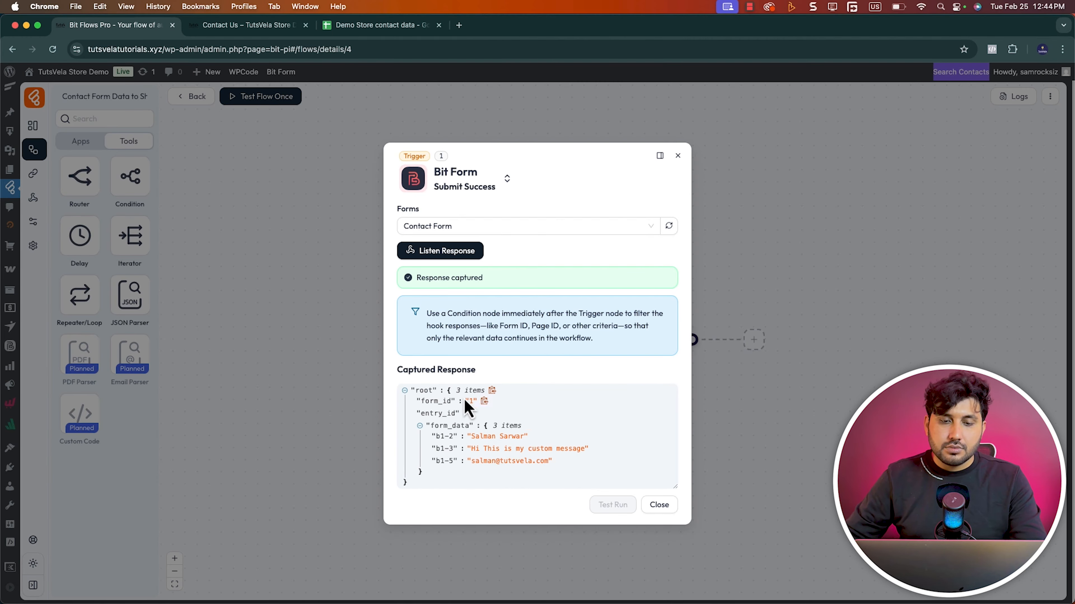
click(661, 506)
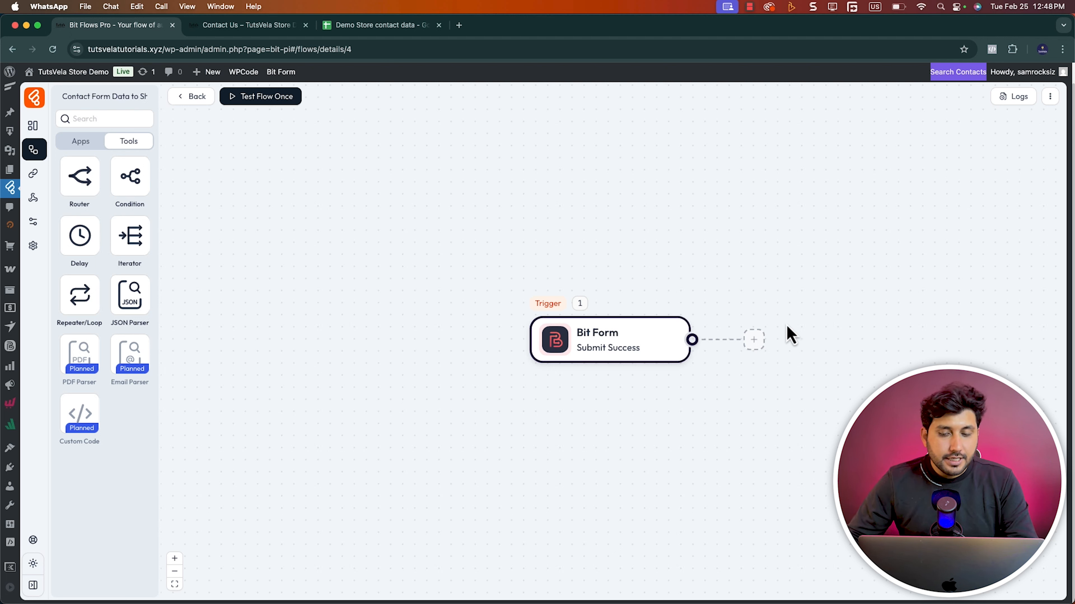
Add an empty action after the Bit Form trigger and delete it again
click(754, 340)
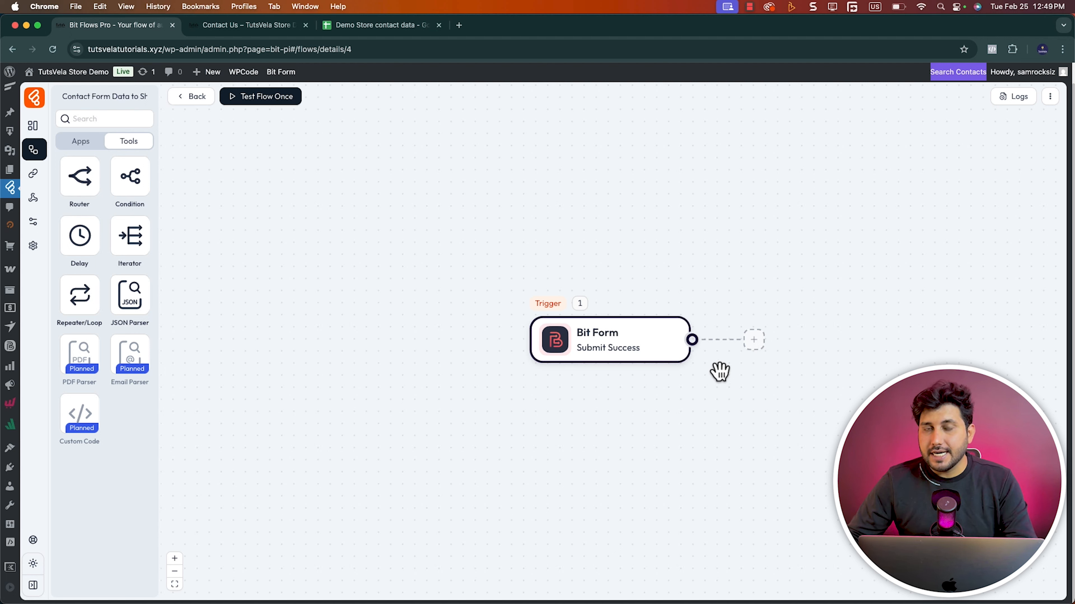
click(754, 341)
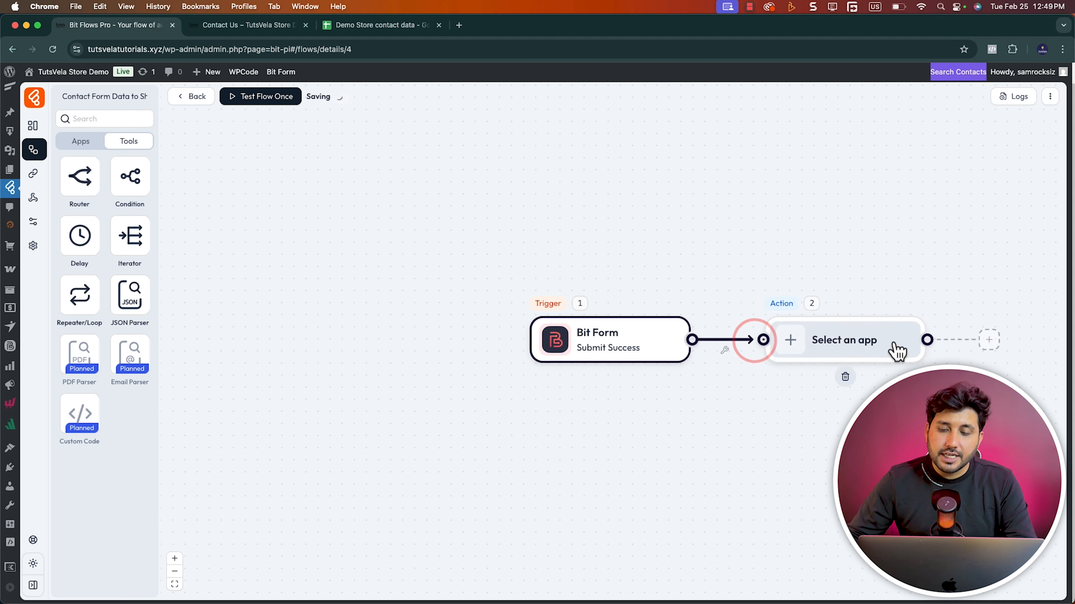
click(845, 377)
click(895, 347)
Search the apps for "google" and place a separate Google Sheet action on the canvas beside the Bit Form trigger
click(87, 142)
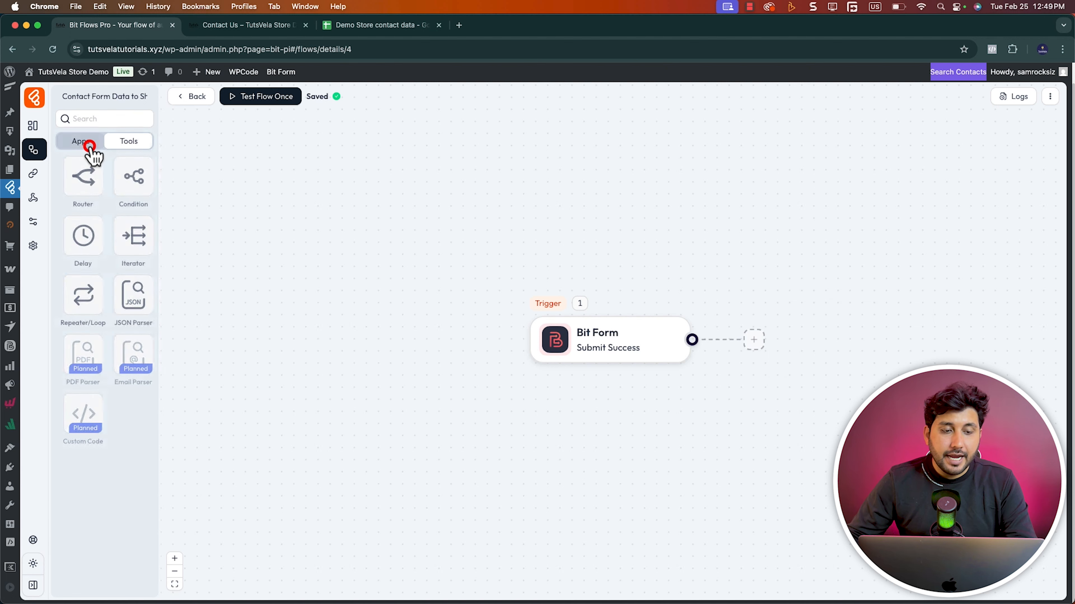
click(92, 119)
text(google)
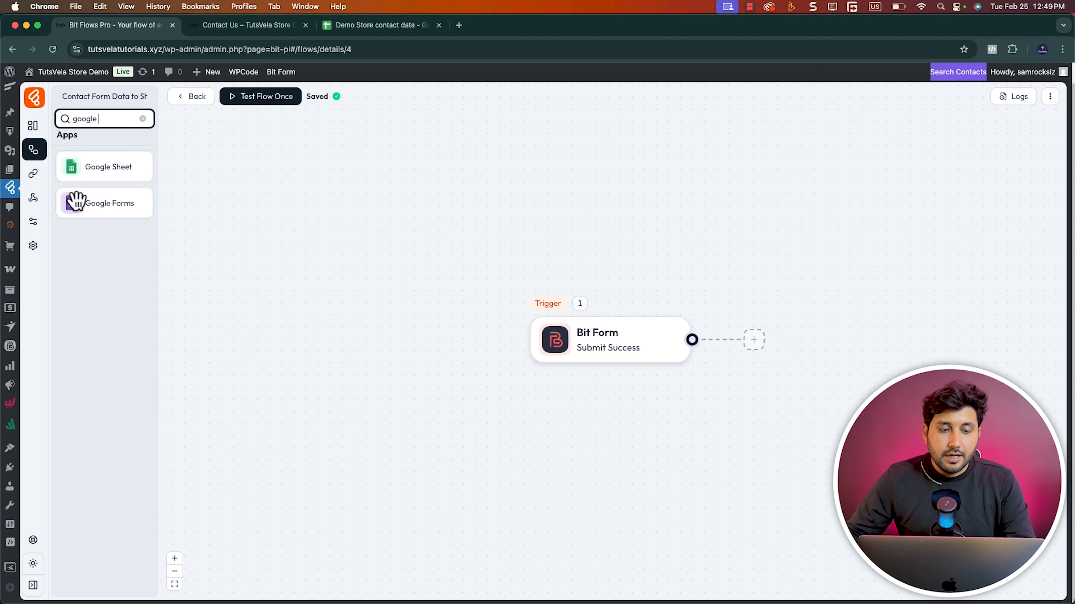
click(110, 177)
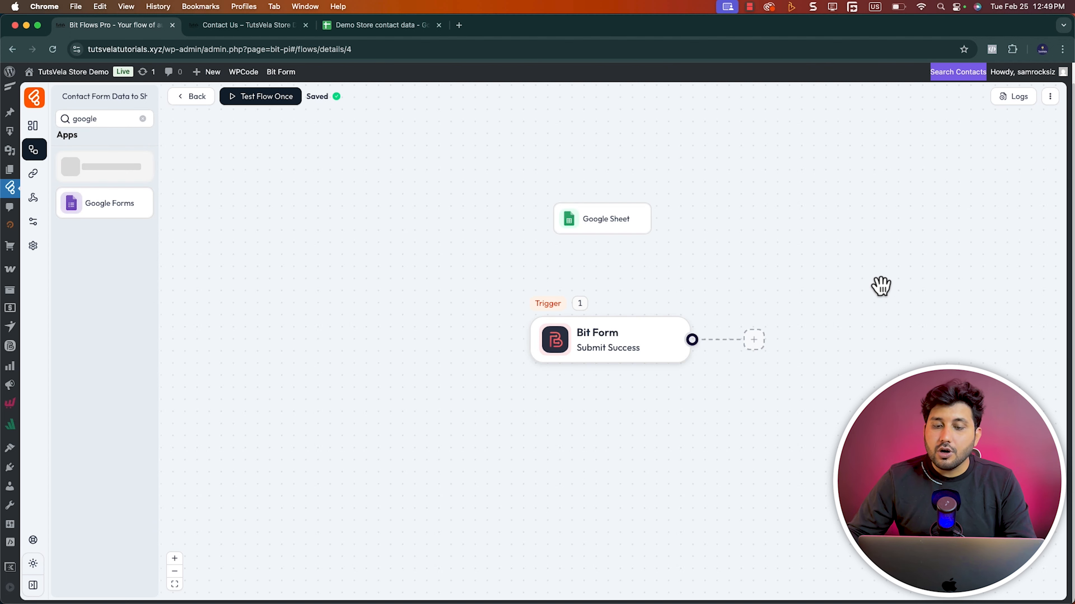
drag(650, 236, 893, 266)
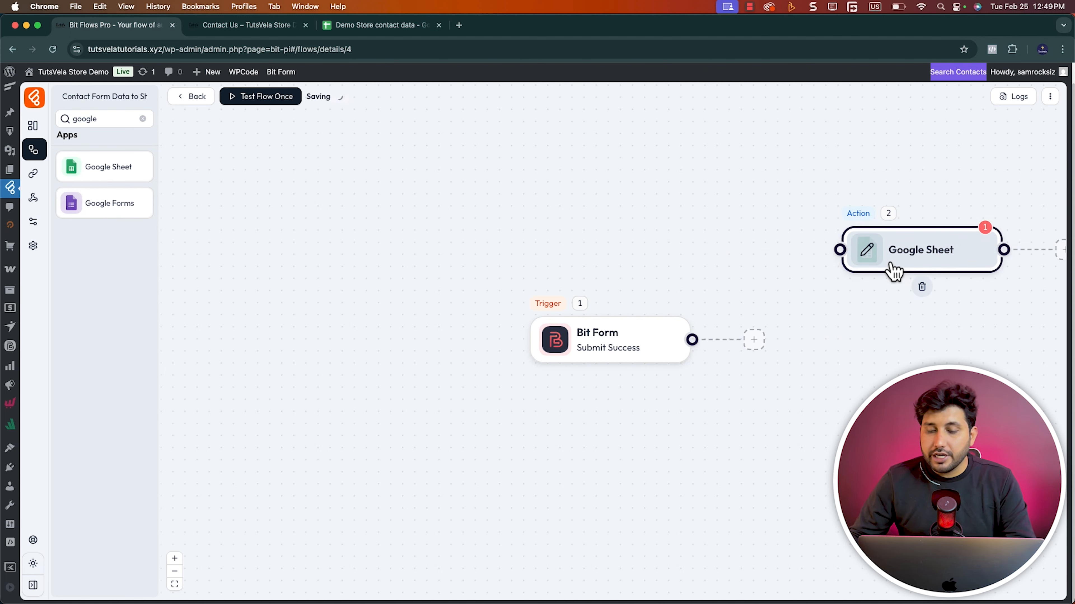
Connect the Bit Form trigger's output to the Google Sheet action and line the action up with the trigger
drag(693, 340, 842, 249)
drag(914, 248, 871, 354)
drag(872, 346, 874, 342)
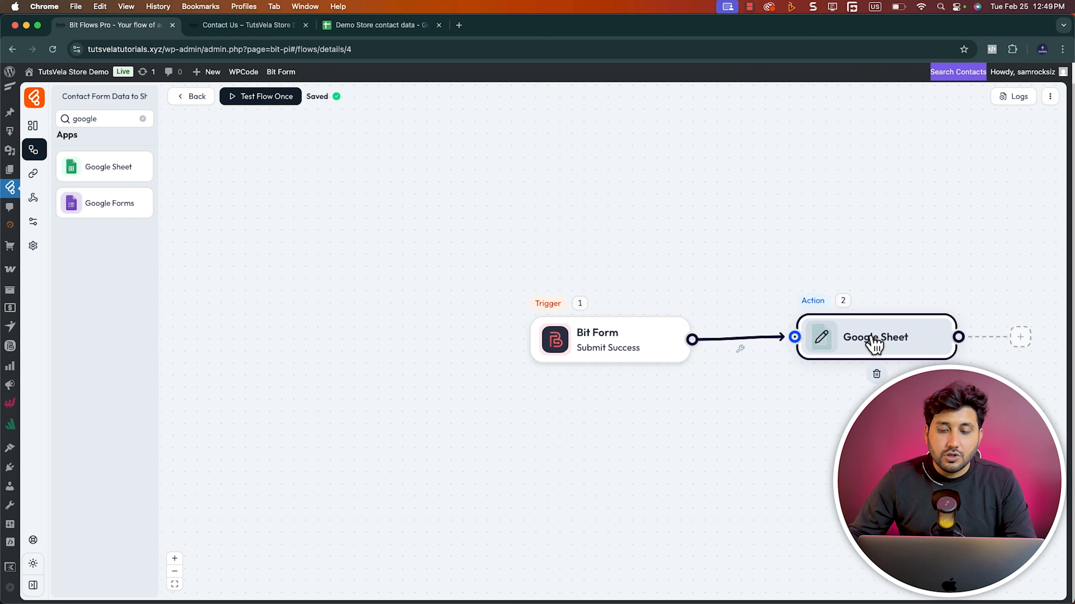
Unlink the Google Sheet action from the Bit Form trigger and remove it from the flow
click(741, 352)
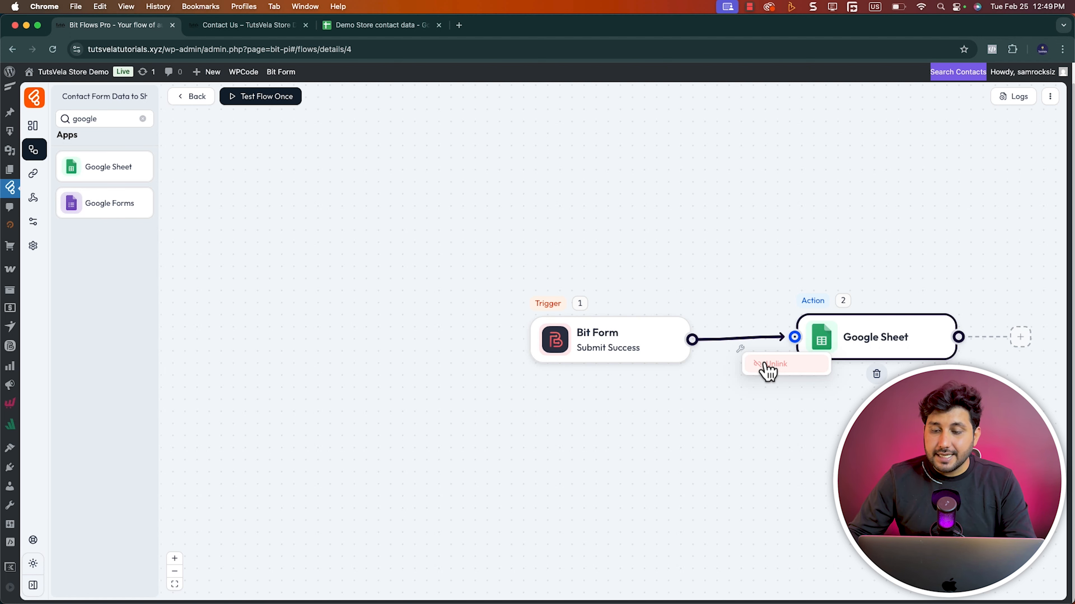
click(768, 372)
drag(648, 259, 420, 249)
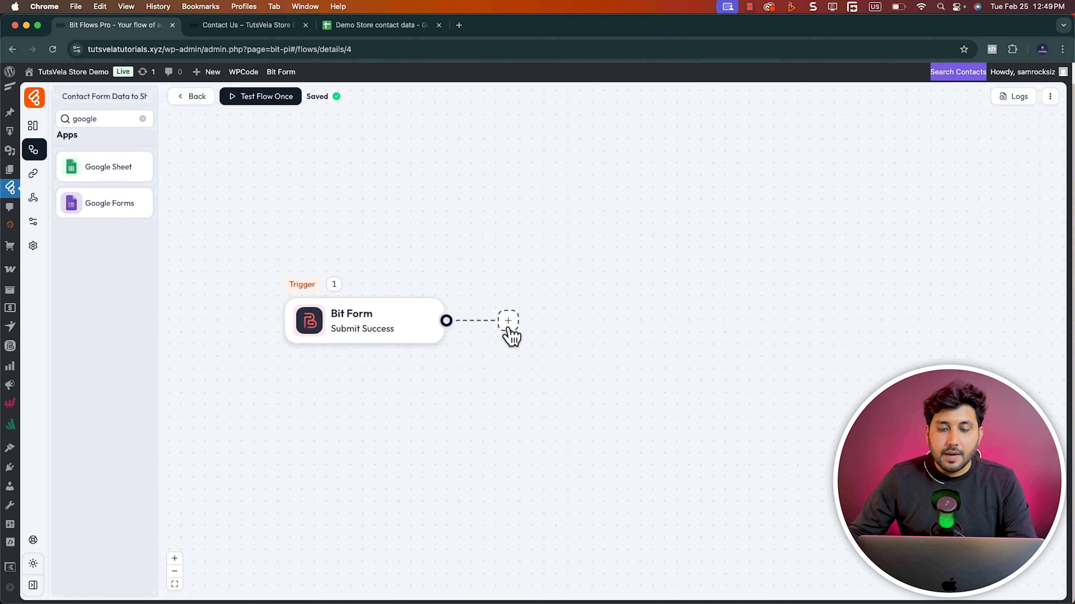
Add an action directly after the Bit Form trigger and set it to Google Sheet with the Add Row integration
click(508, 328)
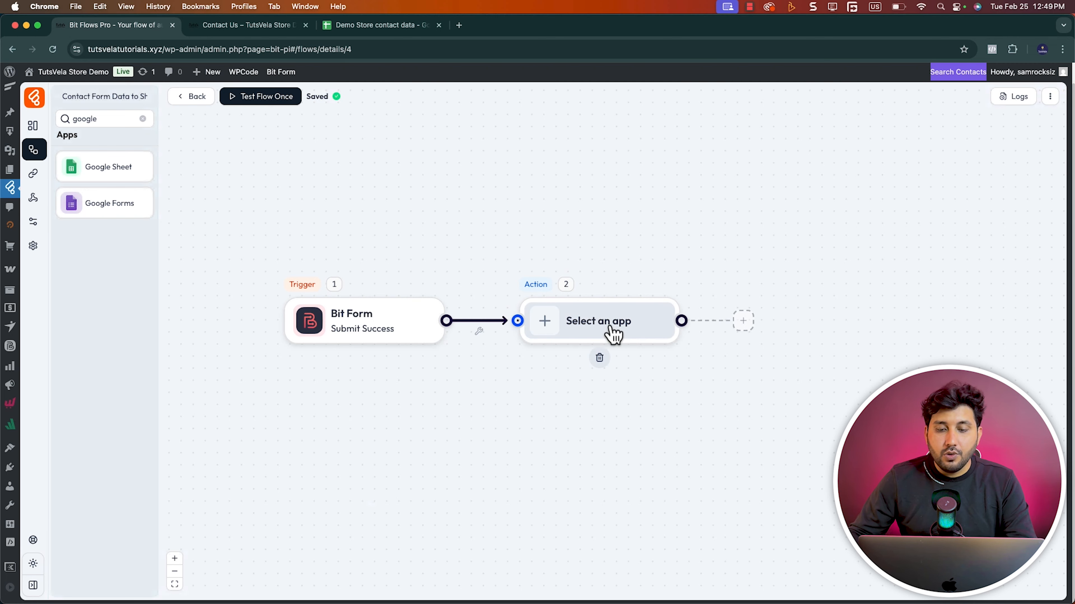
click(612, 335)
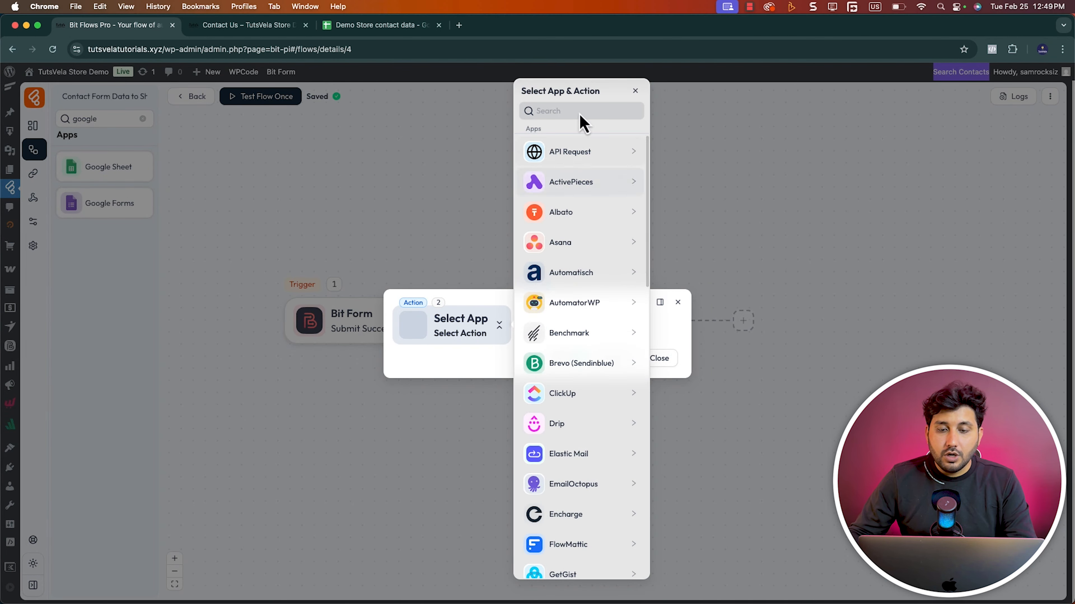
click(570, 105)
text(g)
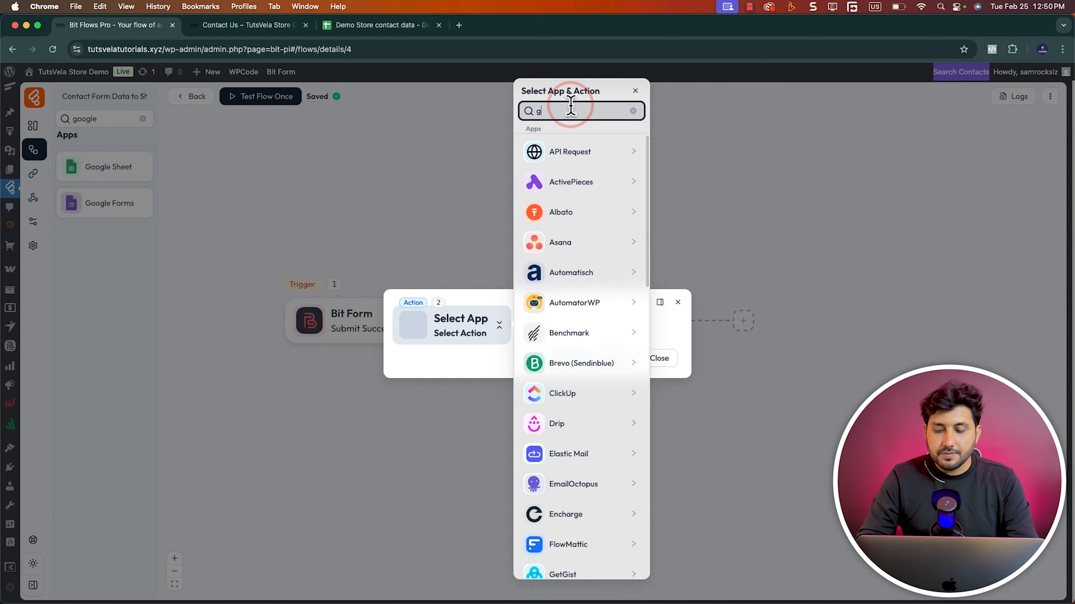
text(oogle)
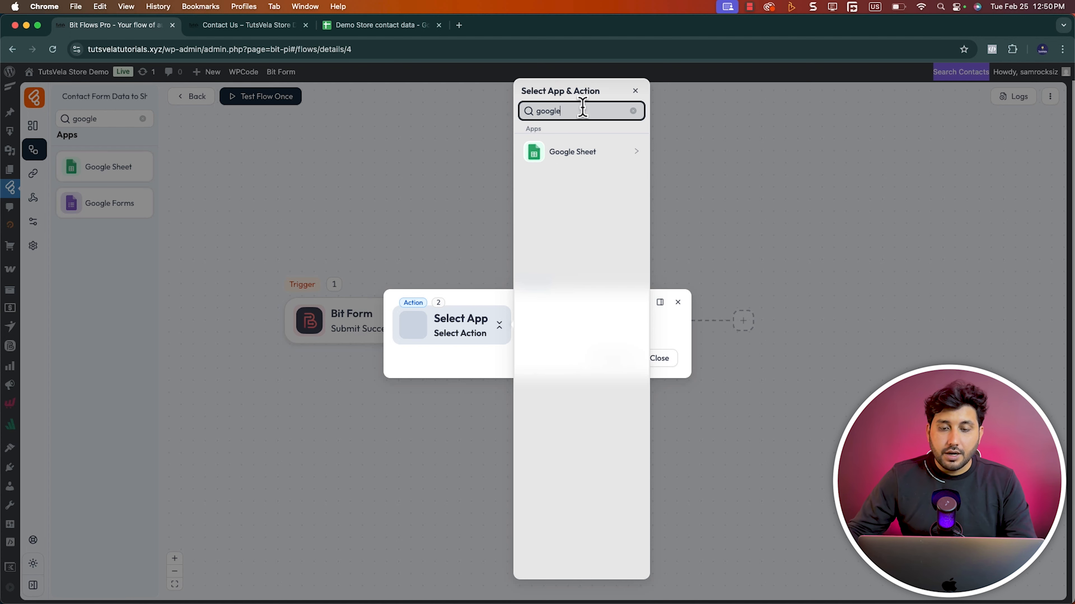
click(635, 158)
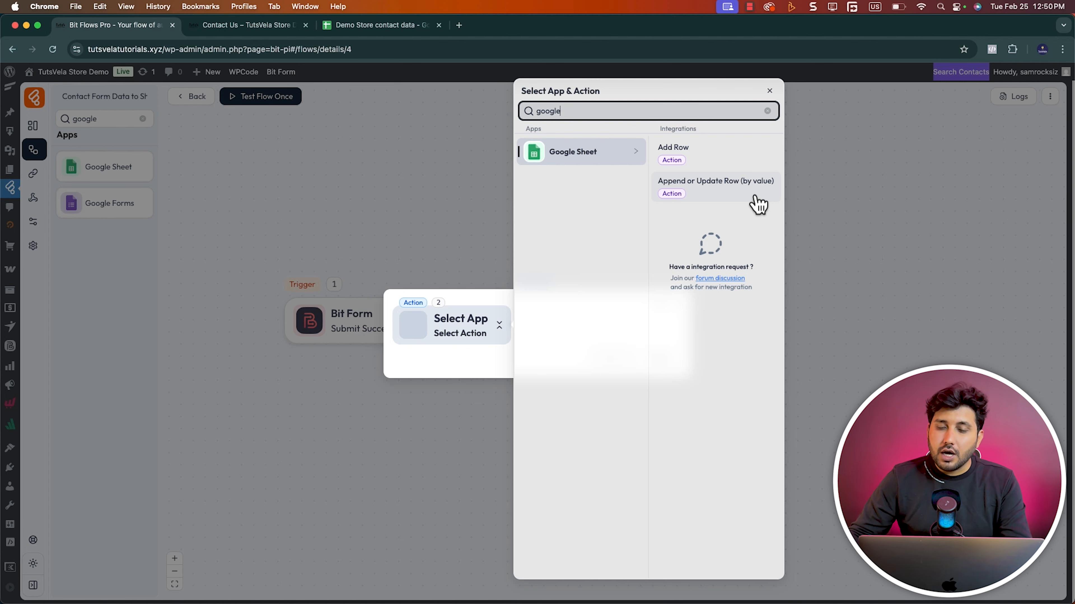
click(746, 166)
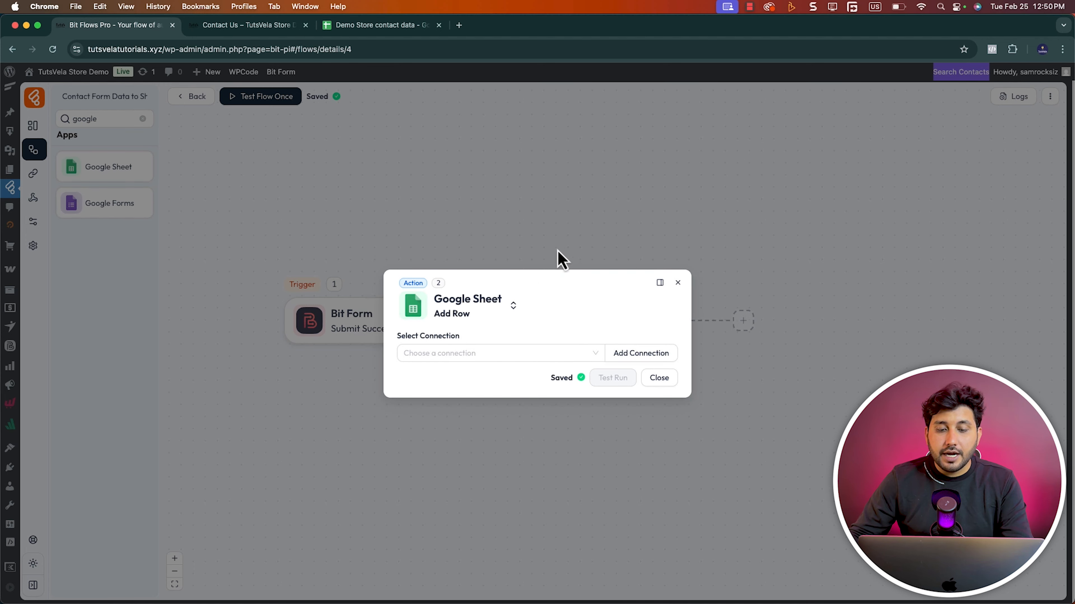
Start a new connection for the Google Sheet action and open the linked Google Cloud credentials page
click(493, 358)
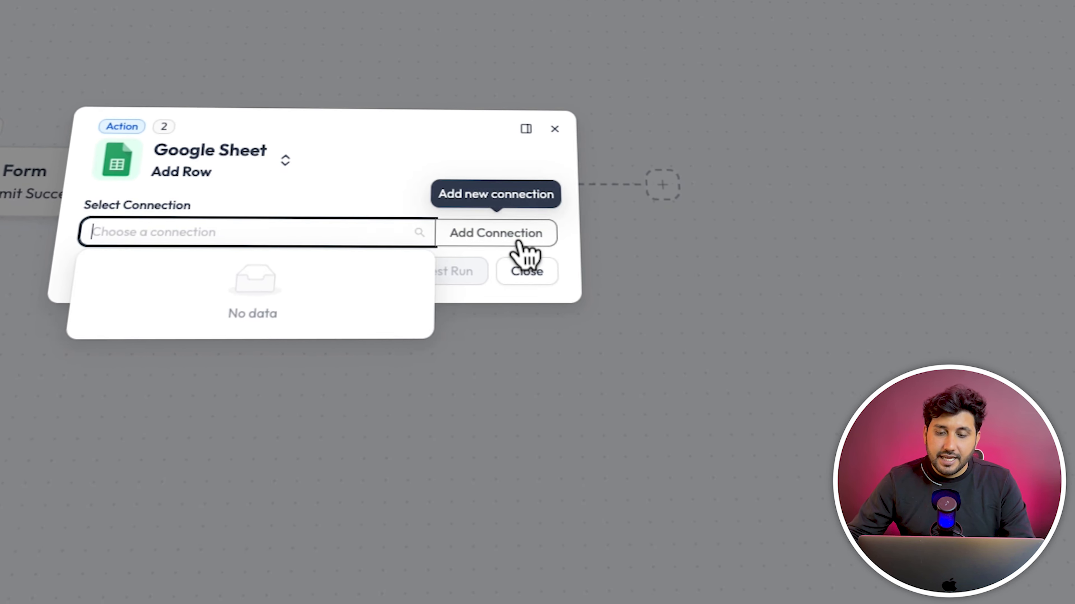
click(546, 254)
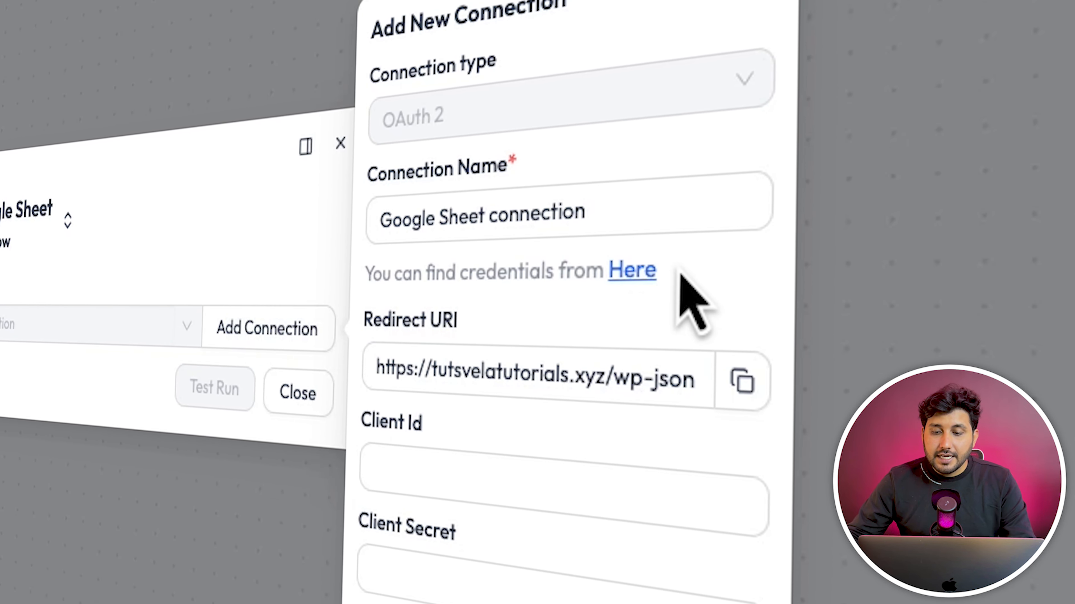
drag(428, 274, 569, 273)
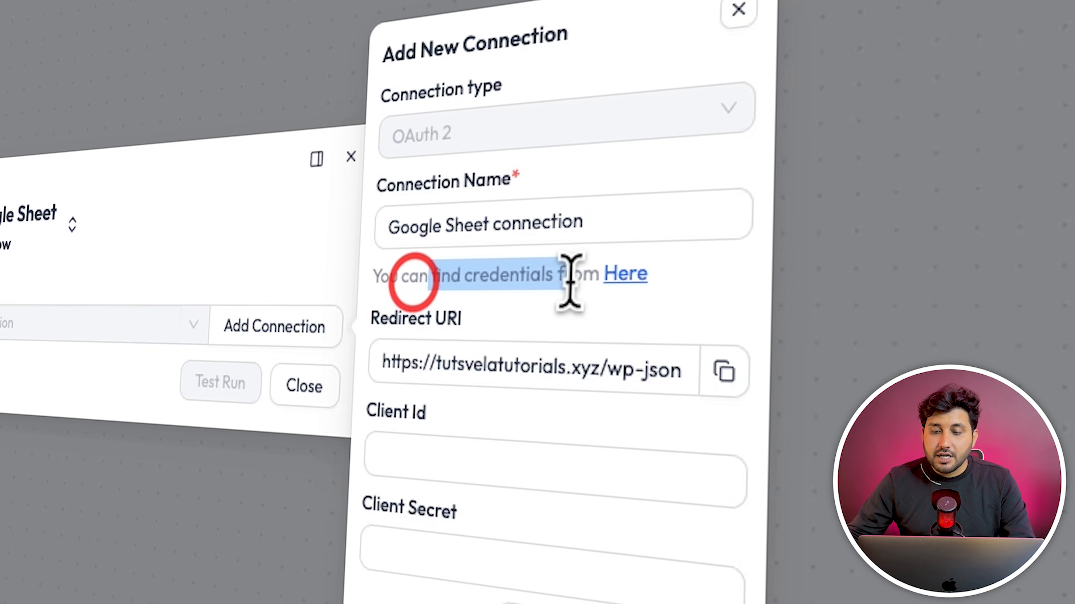
click(627, 273)
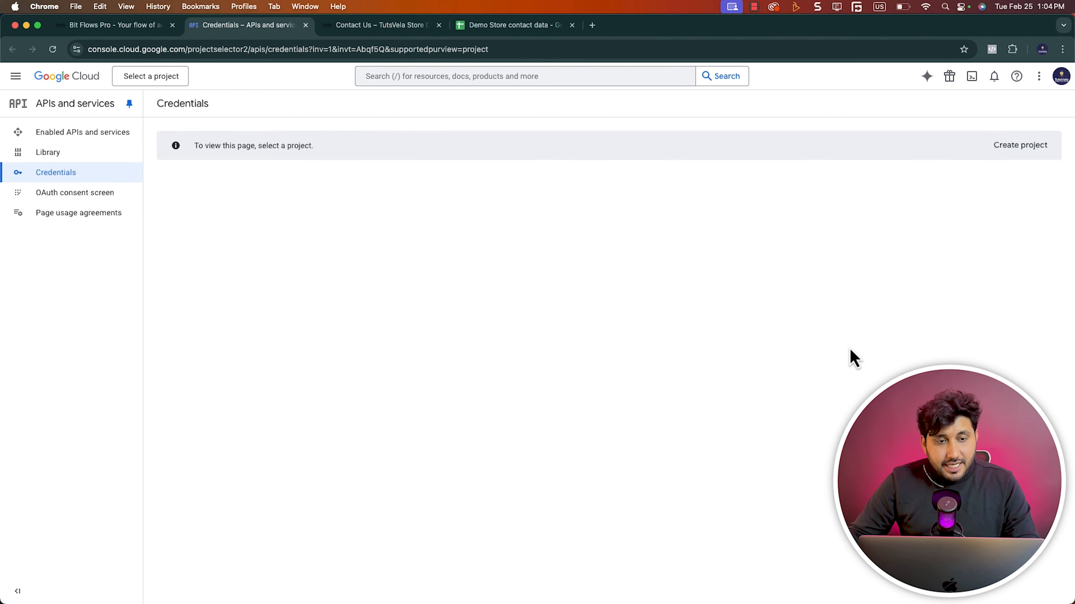
Create a Google Cloud project named "Demo Store Porject" with no organisation and select it as the current project
click(155, 80)
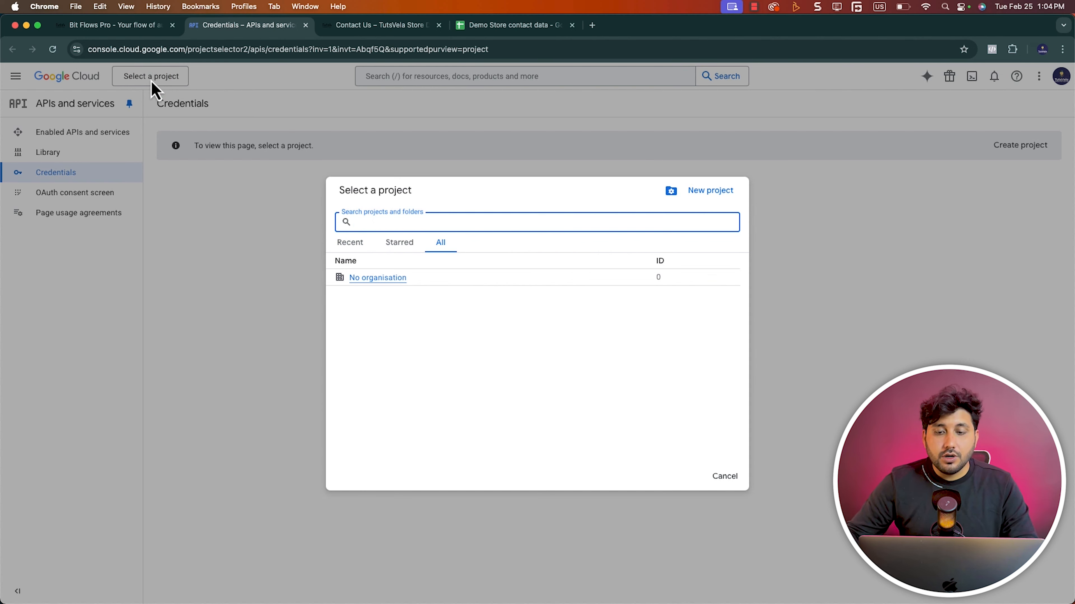
click(716, 192)
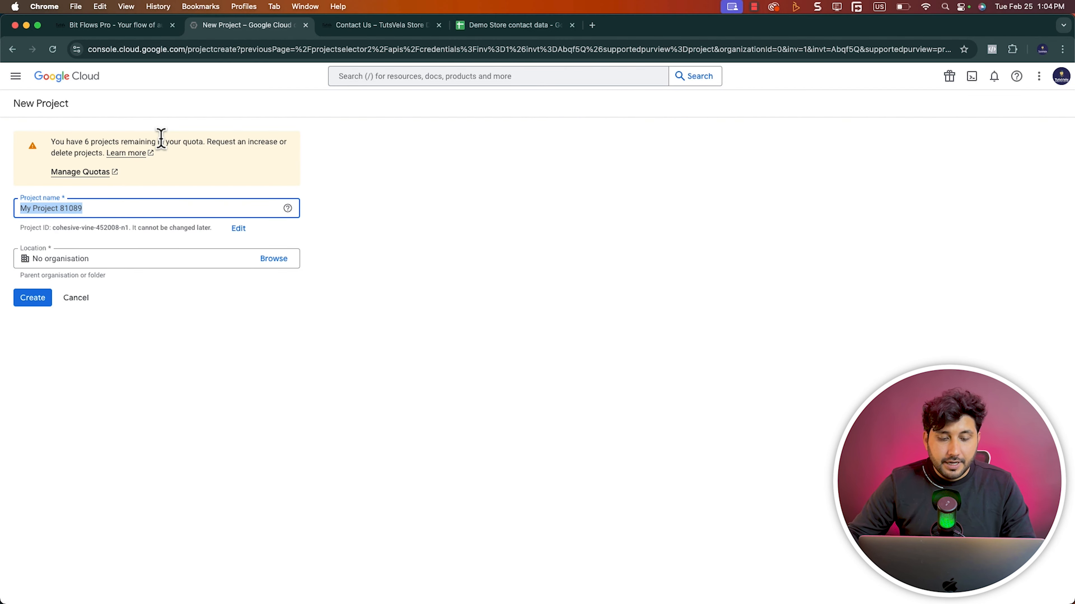
text(Demo Store Project)
click(39, 302)
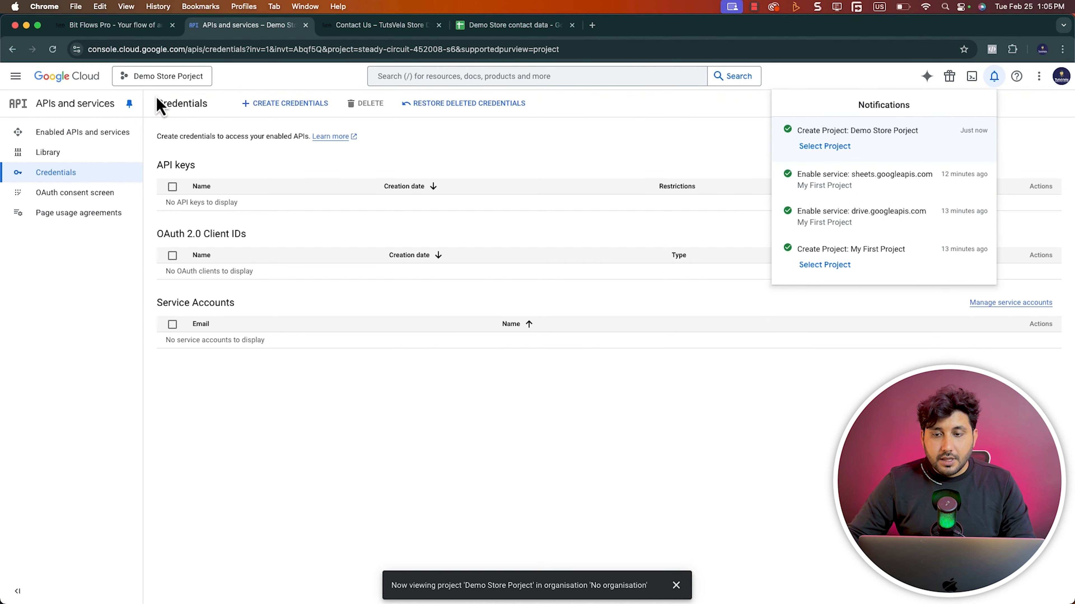
click(818, 149)
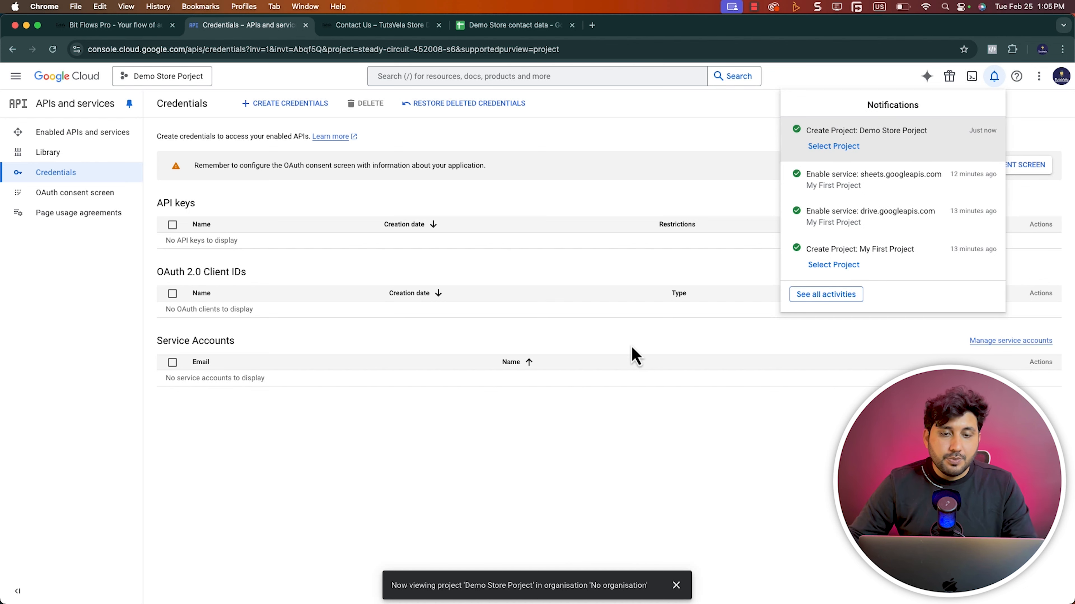
click(614, 385)
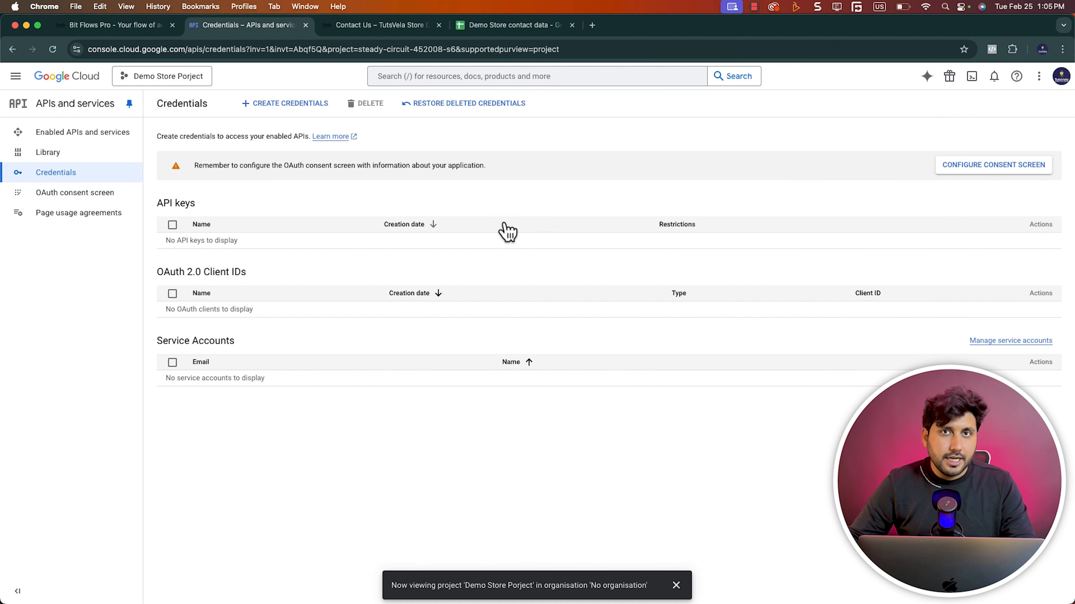
Search Google Cloud for "google drive API" and enable the Google Drive API for the project
click(474, 76)
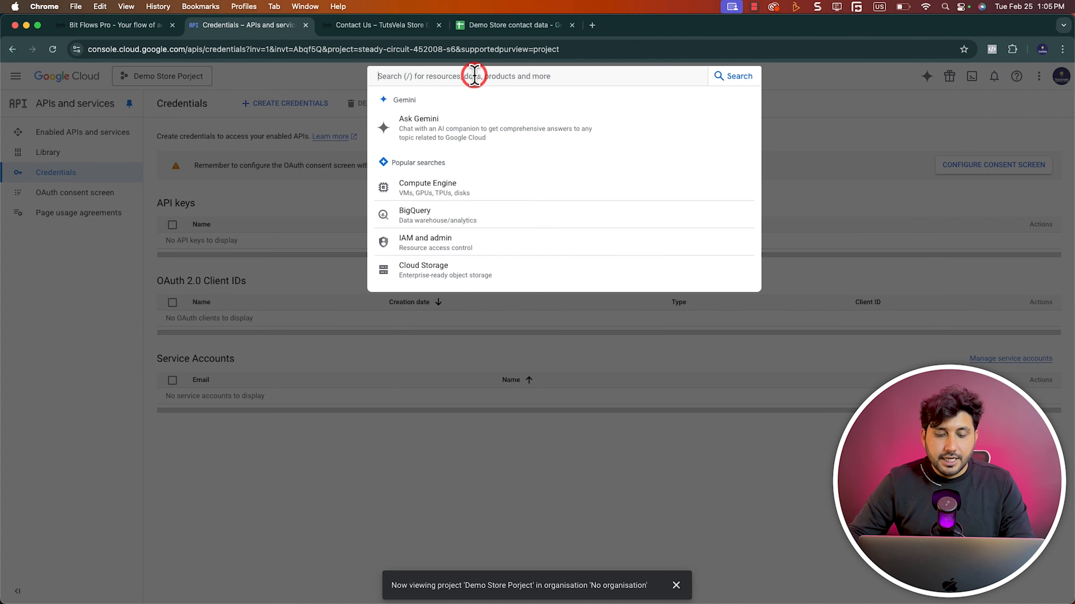
text(google drive)
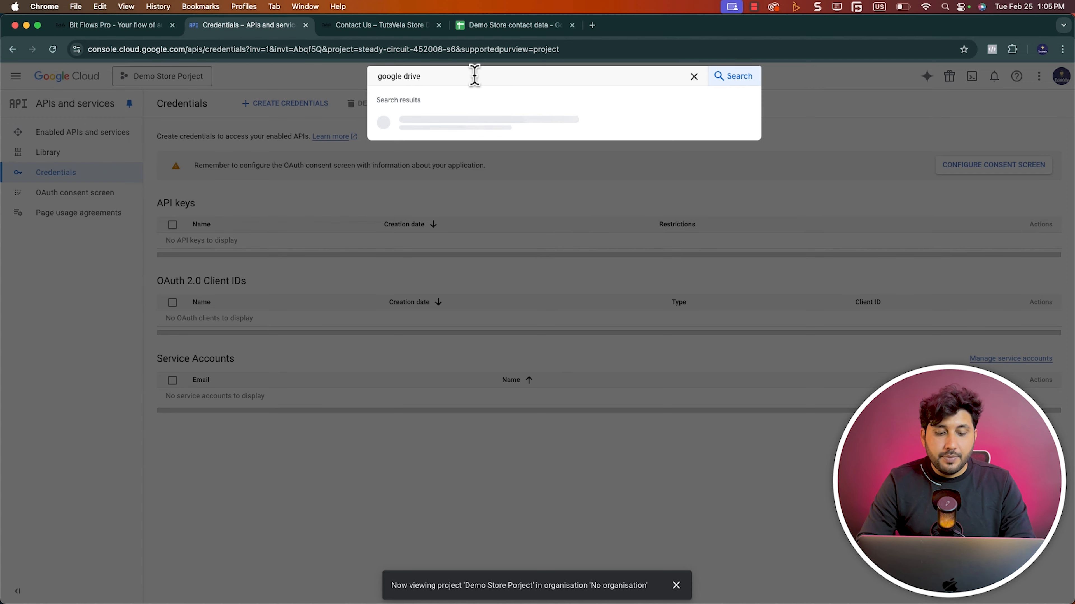
text( PPI)
key(Return)
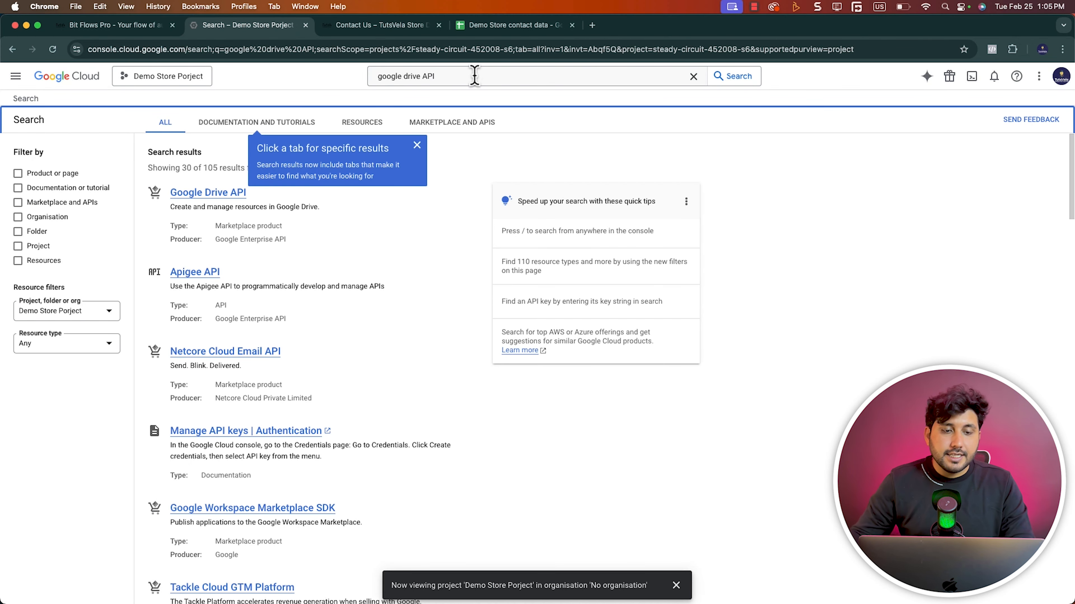
click(222, 192)
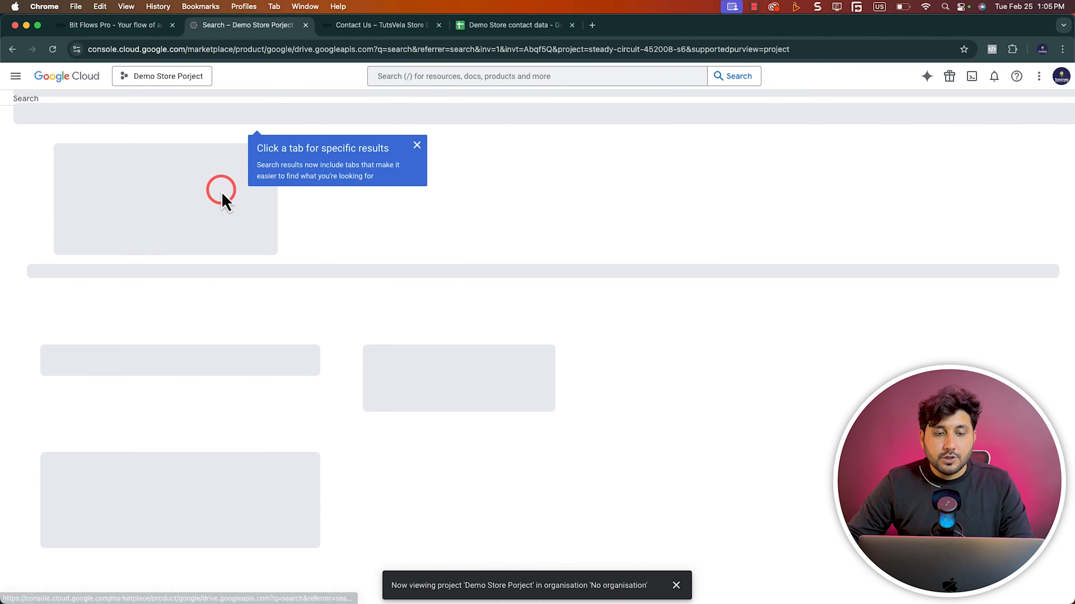
click(412, 155)
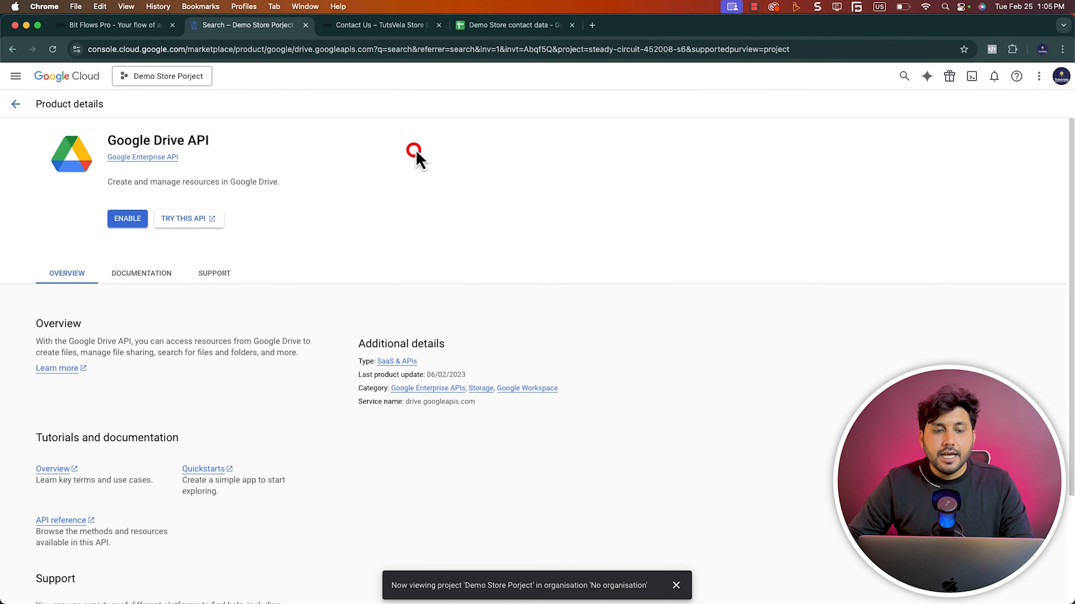
click(137, 217)
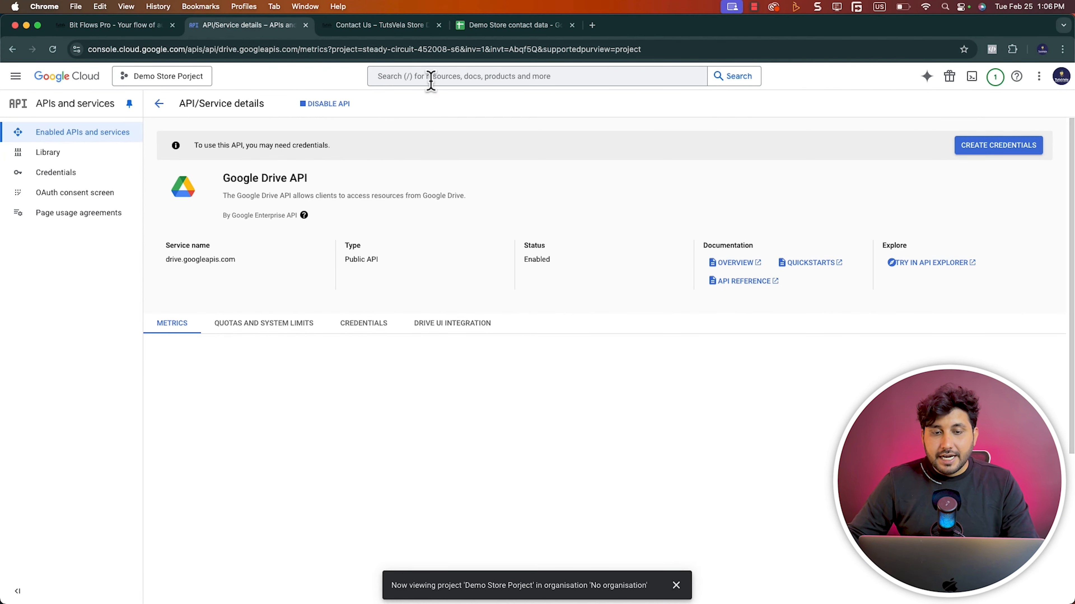
Search Google Cloud for "GOOGLE SHEET" and enable the Google Sheets API for the project
click(430, 80)
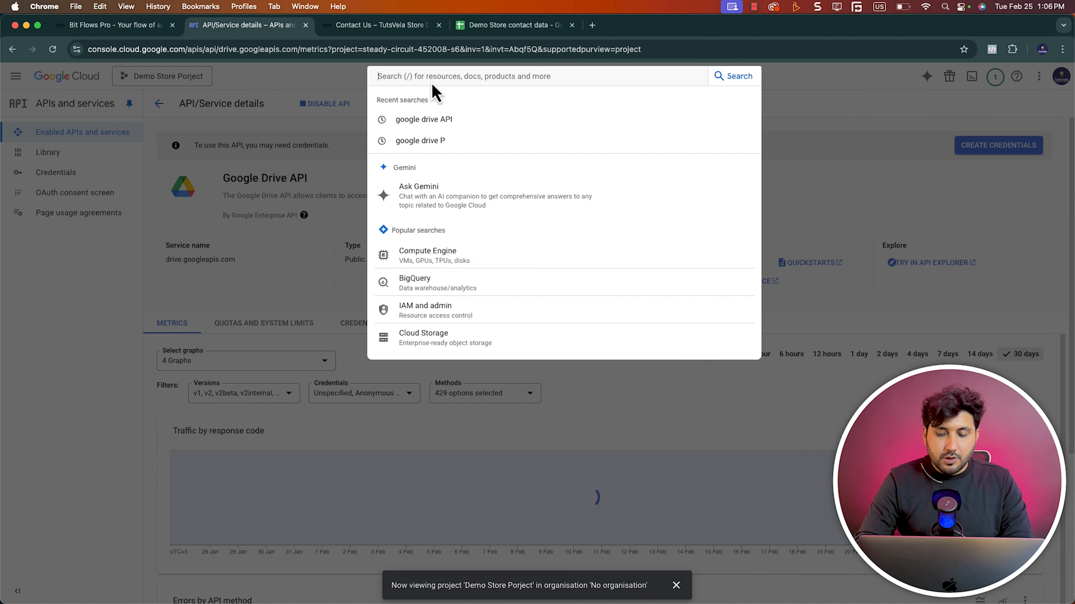
text(GOOGLE SHEET)
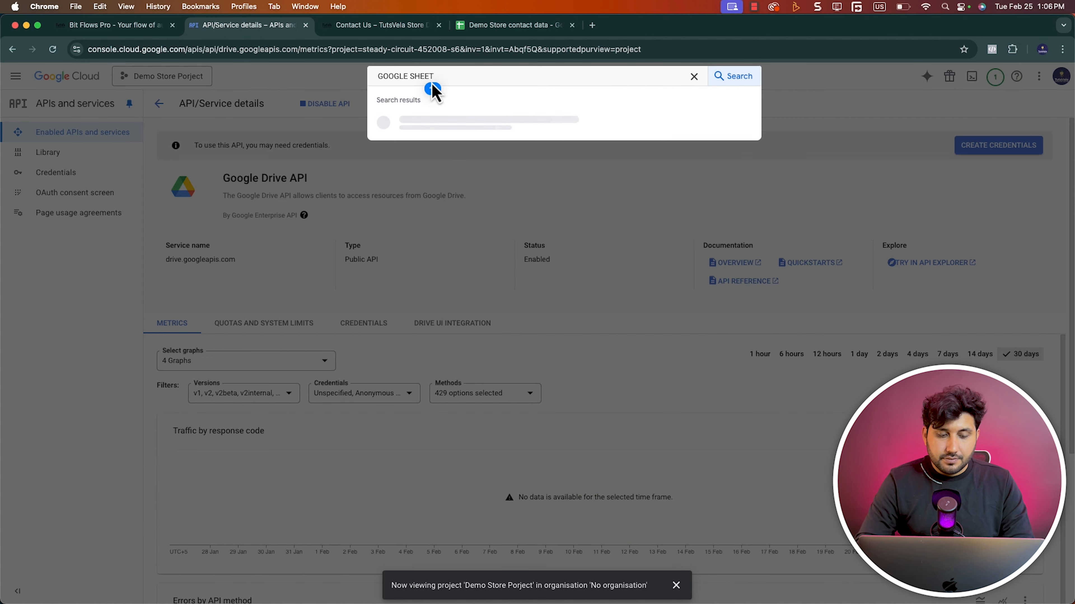
key(Return)
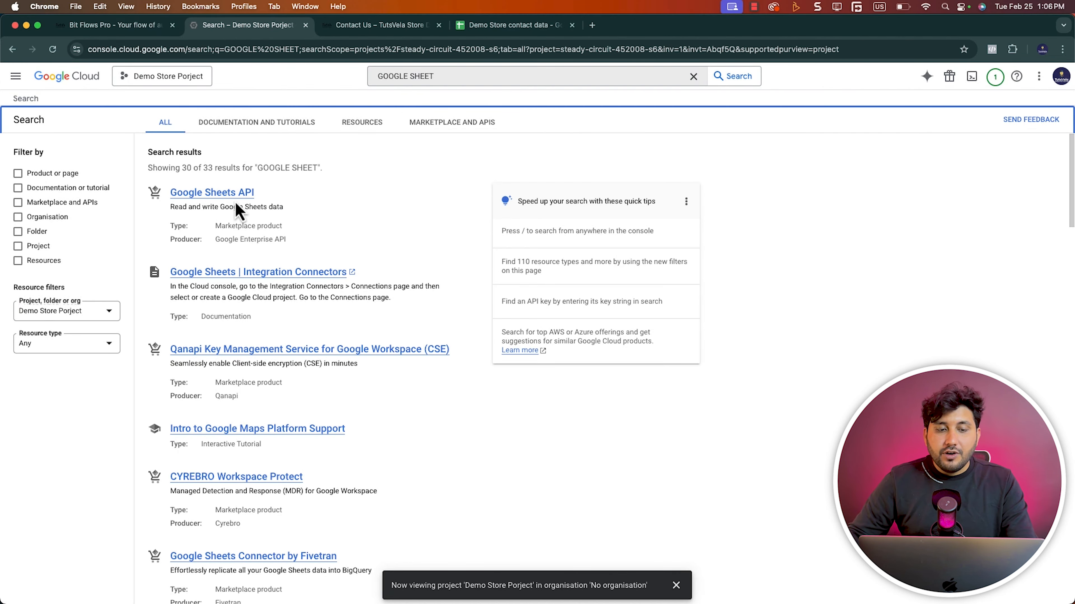
click(198, 197)
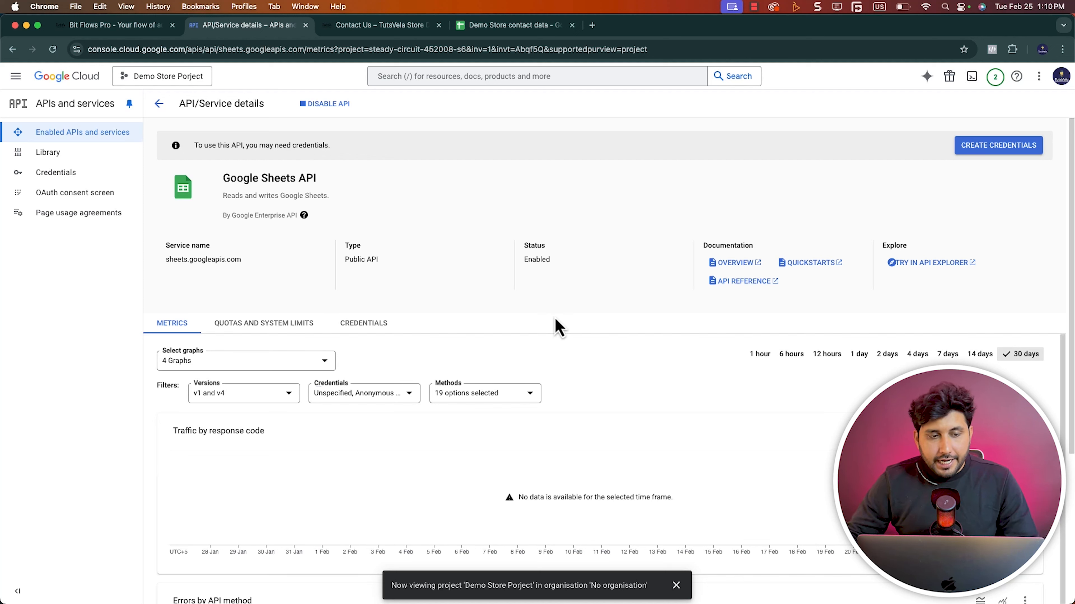
Start the OAuth consent screen configuration with app name "Demo Store" and select the account's user support email
click(74, 192)
click(605, 381)
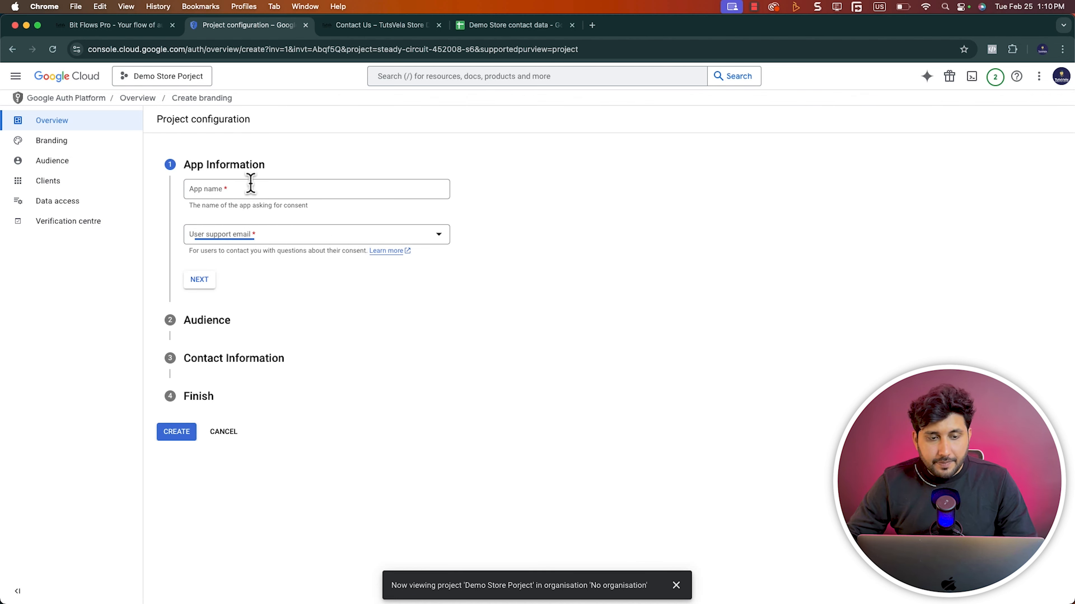
click(227, 188)
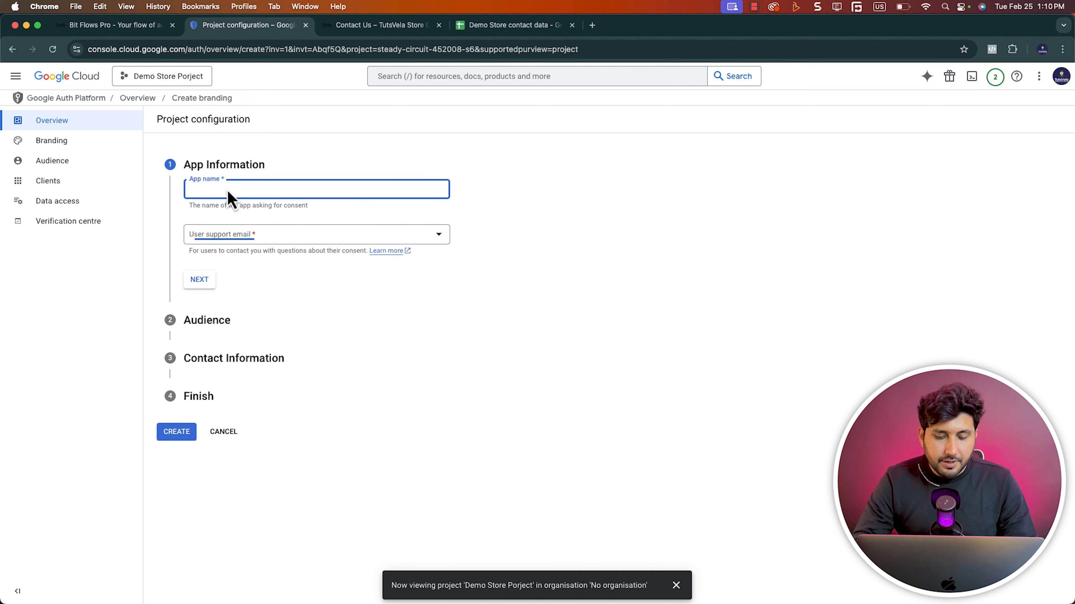
text(Demo Store)
click(250, 234)
click(234, 241)
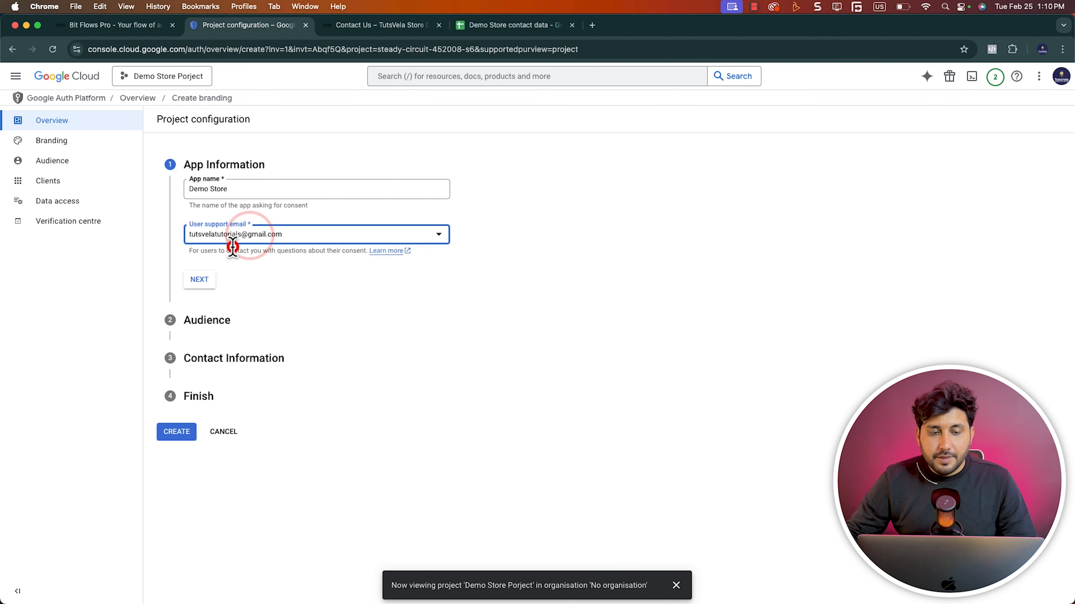
click(202, 277)
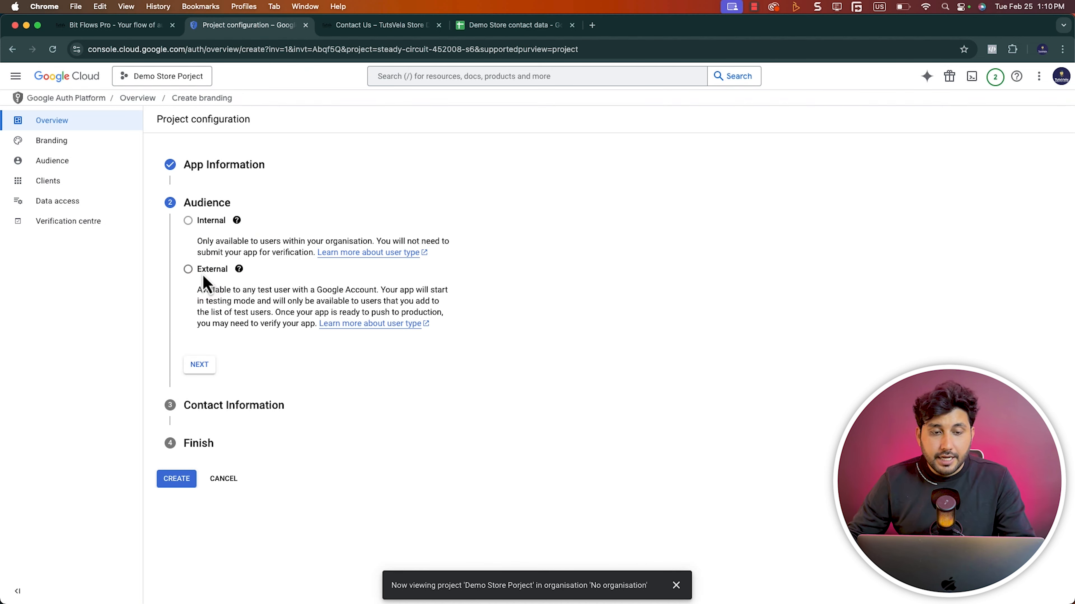
Set the OAuth app's audience to External and enter the contact email address for project notifications
click(188, 269)
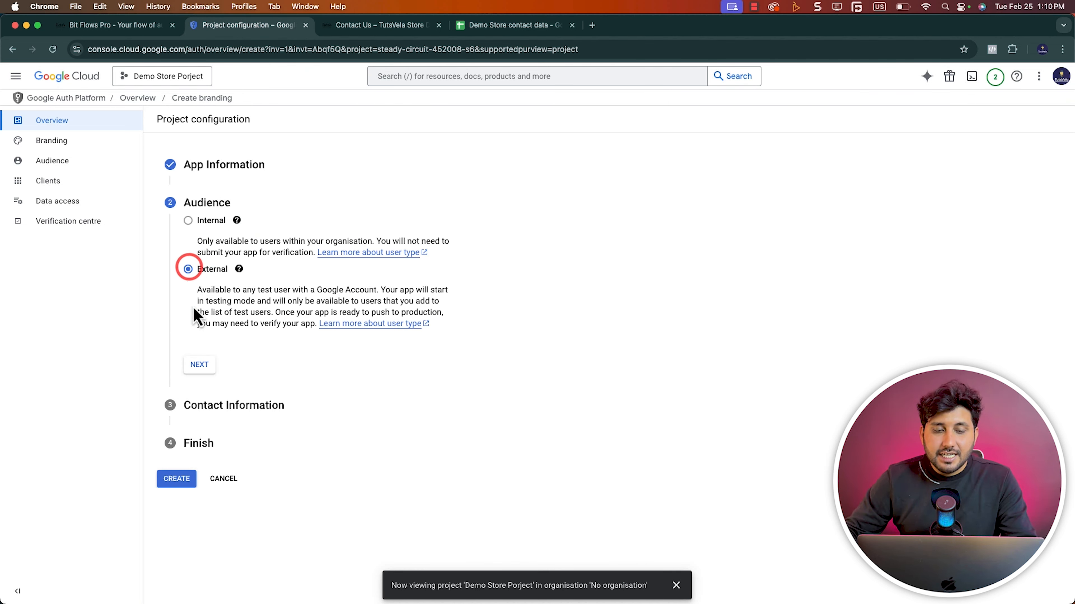
click(201, 366)
click(247, 267)
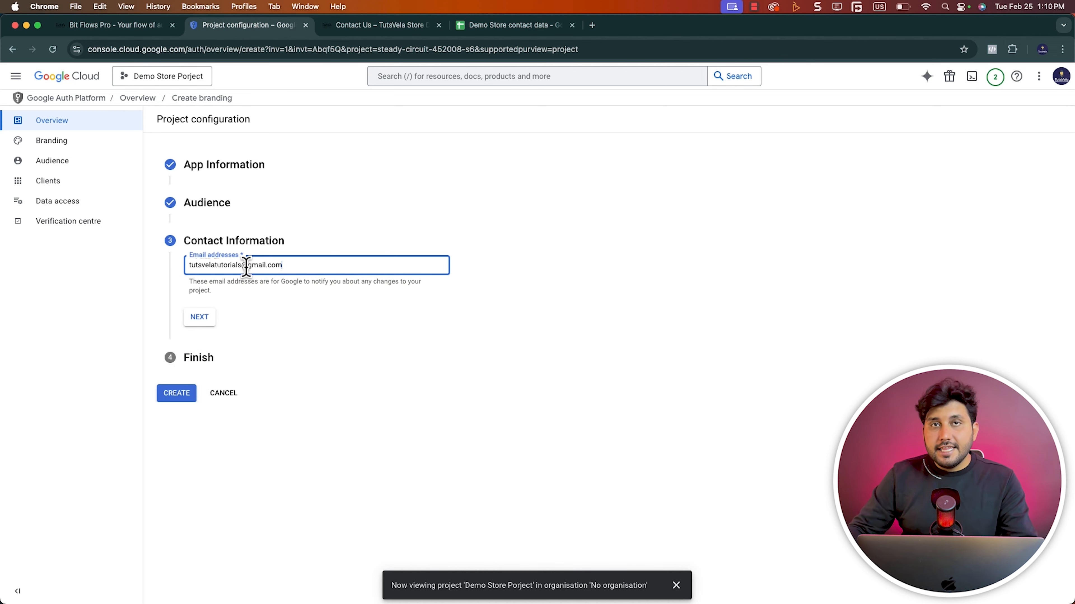
click(199, 319)
Agree to the Google API services user data policy and create the OAuth configuration
click(189, 297)
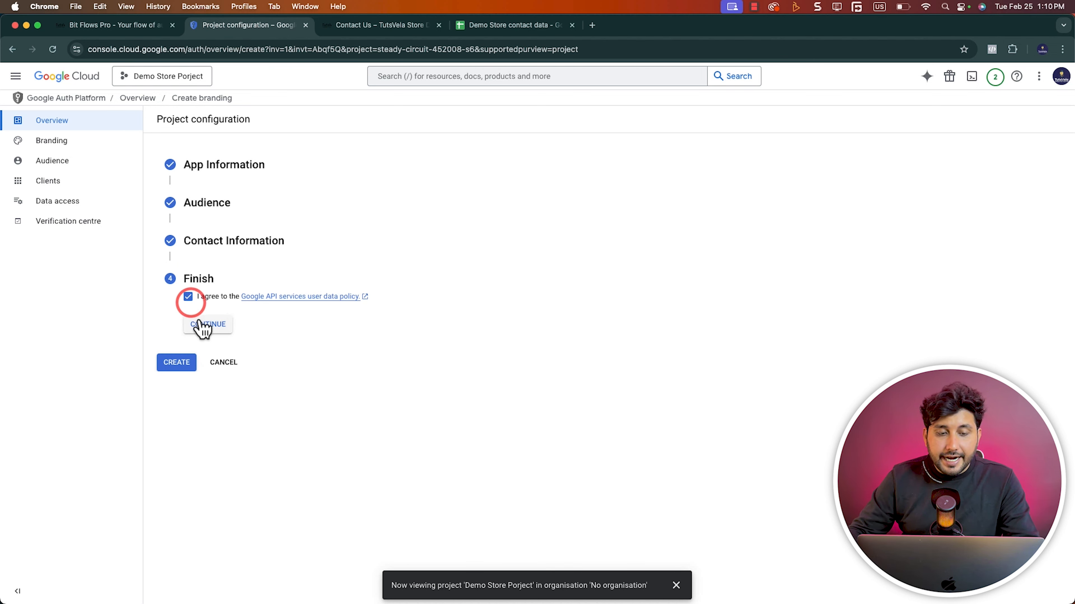
click(200, 327)
click(178, 317)
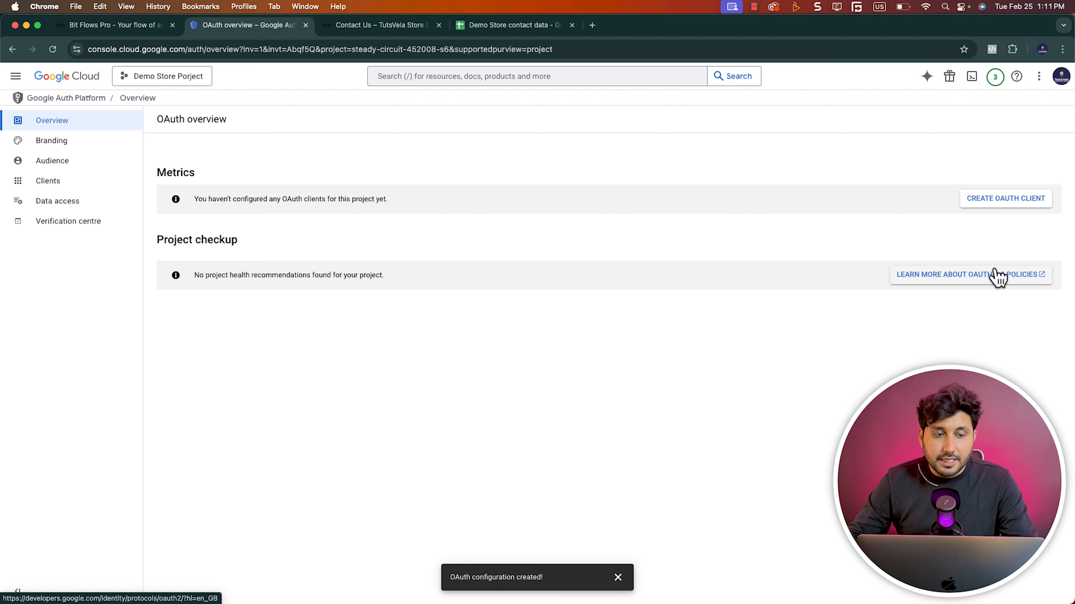
Review the app's branding details and publish the OAuth app to production
click(76, 145)
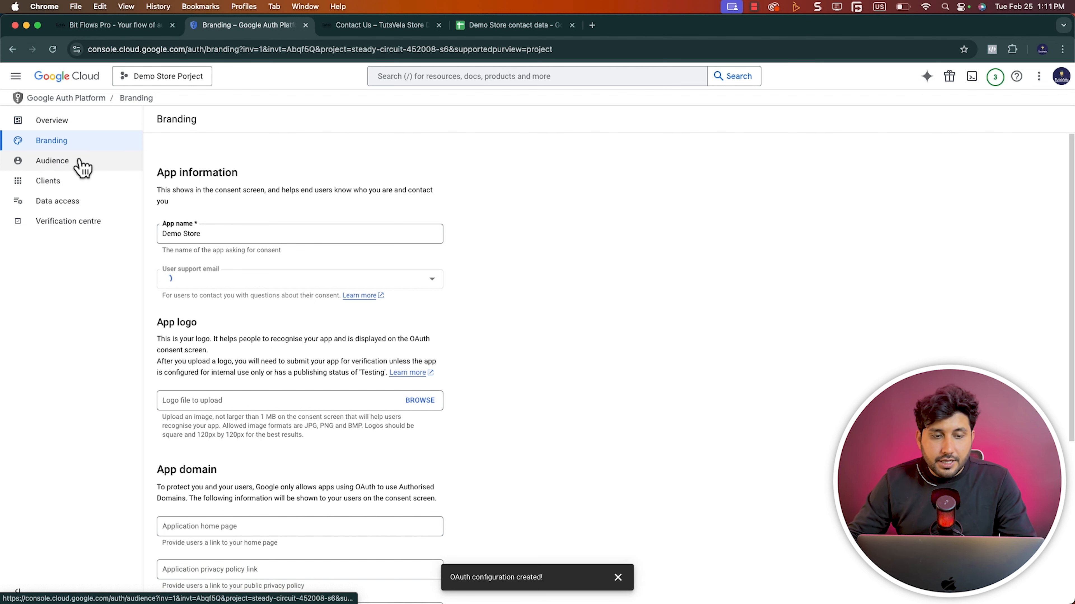
scroll(477, 253, down, 6)
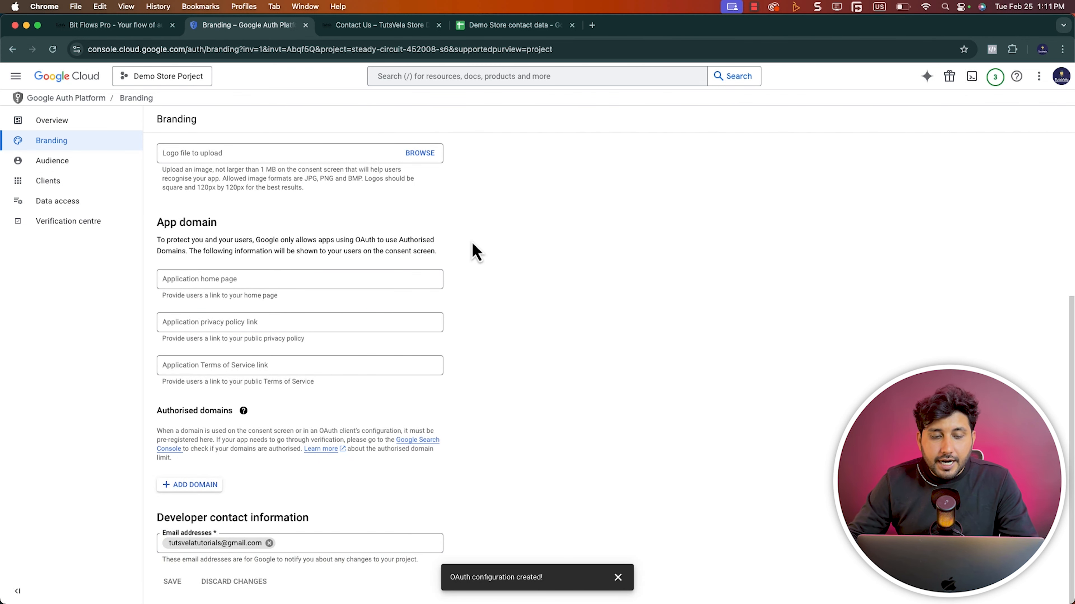
scroll(477, 253, up, 6)
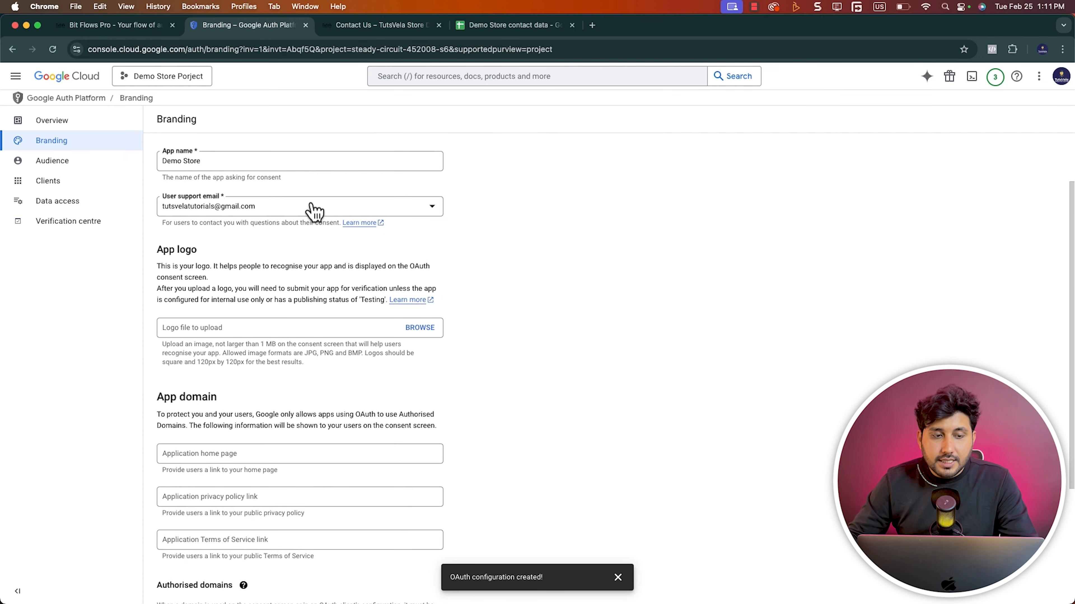
click(97, 165)
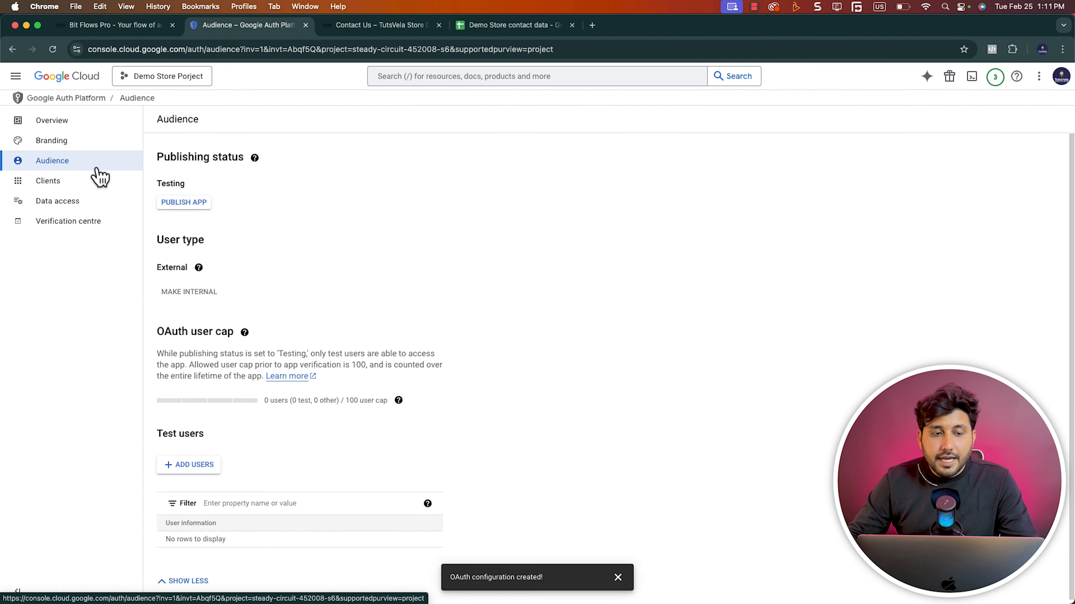
click(186, 203)
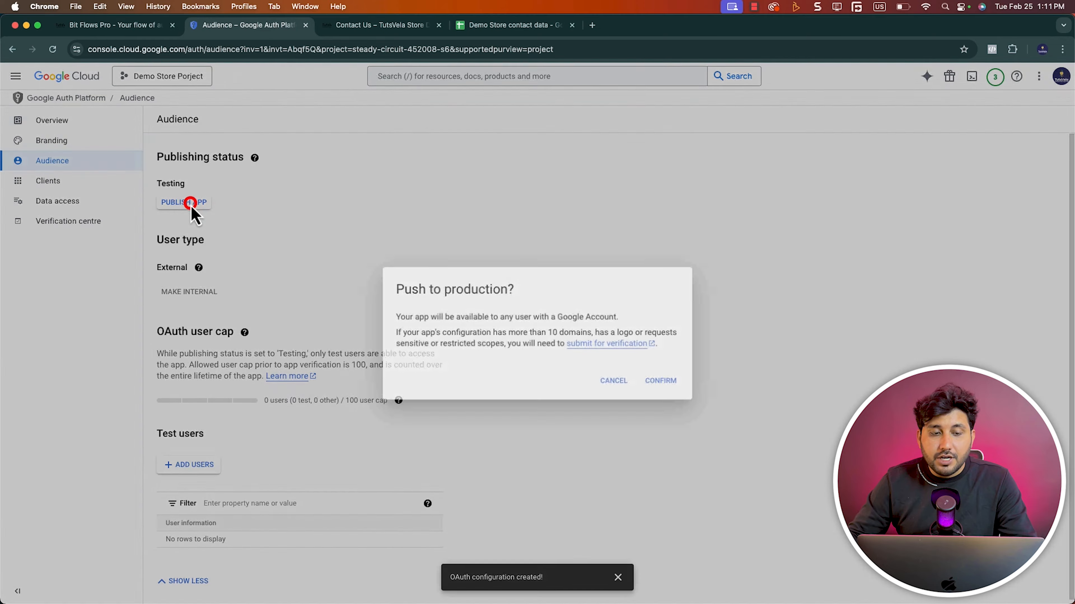
click(676, 383)
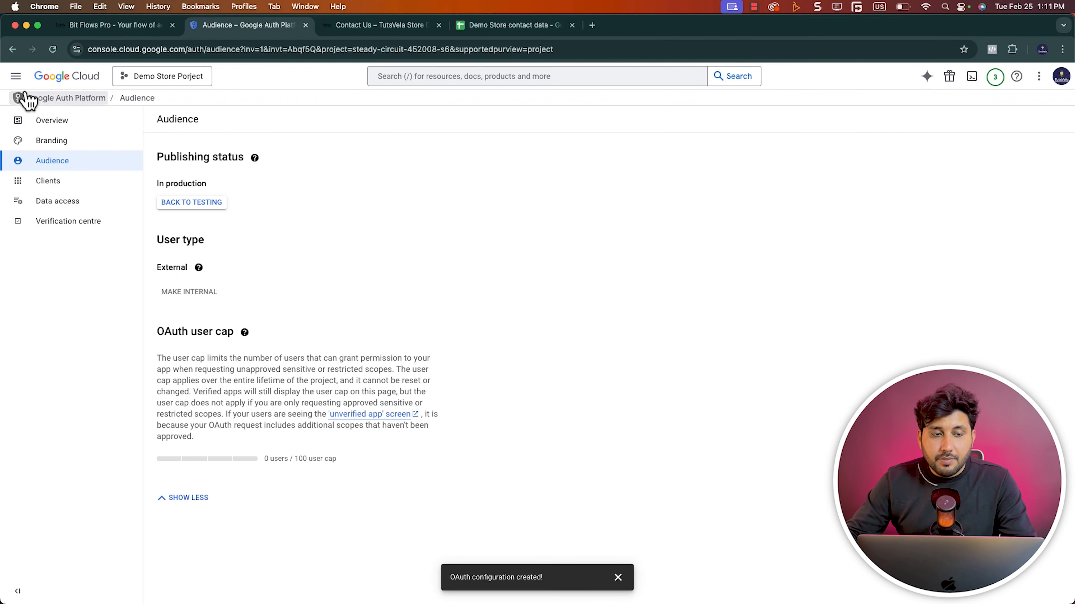
Open the project selection for the Google Cloud console
click(173, 80)
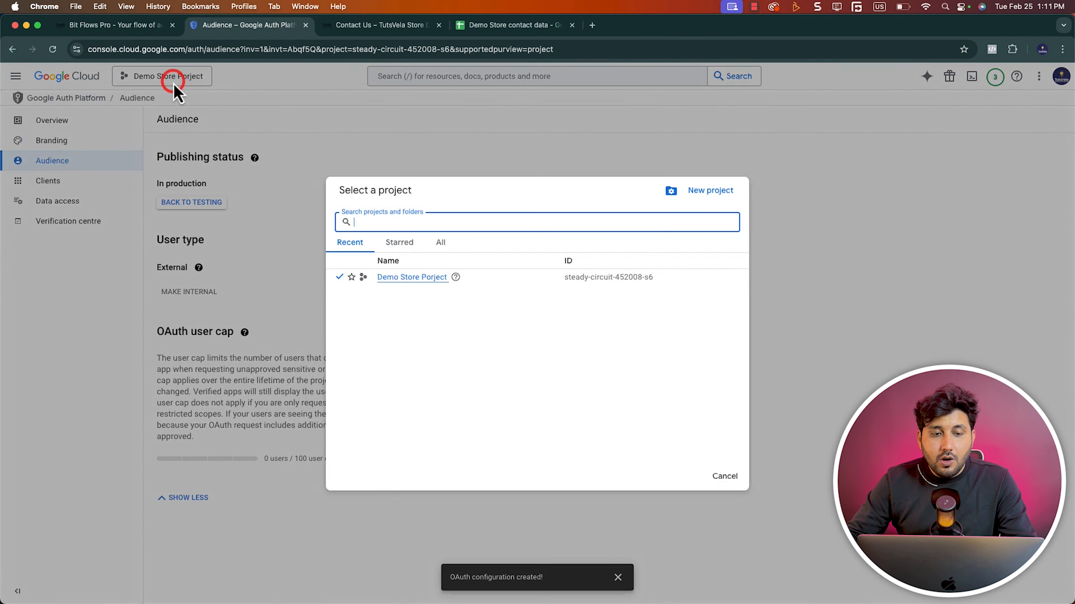
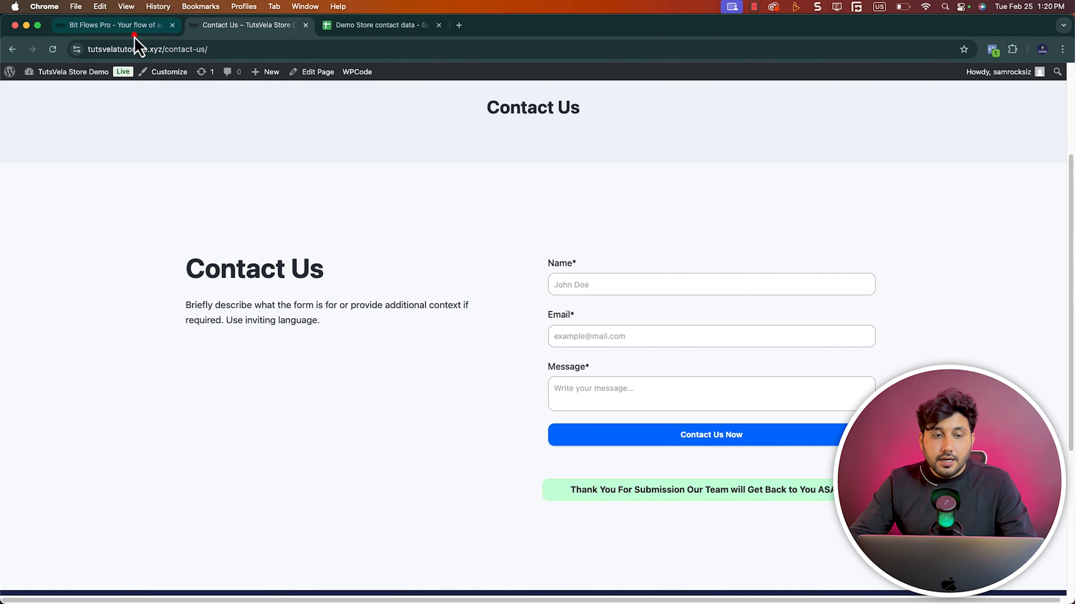
Check the flow's test result, and examine the name, email and message cells of row 2 in the Demo Store contact data spreadsheet
click(127, 27)
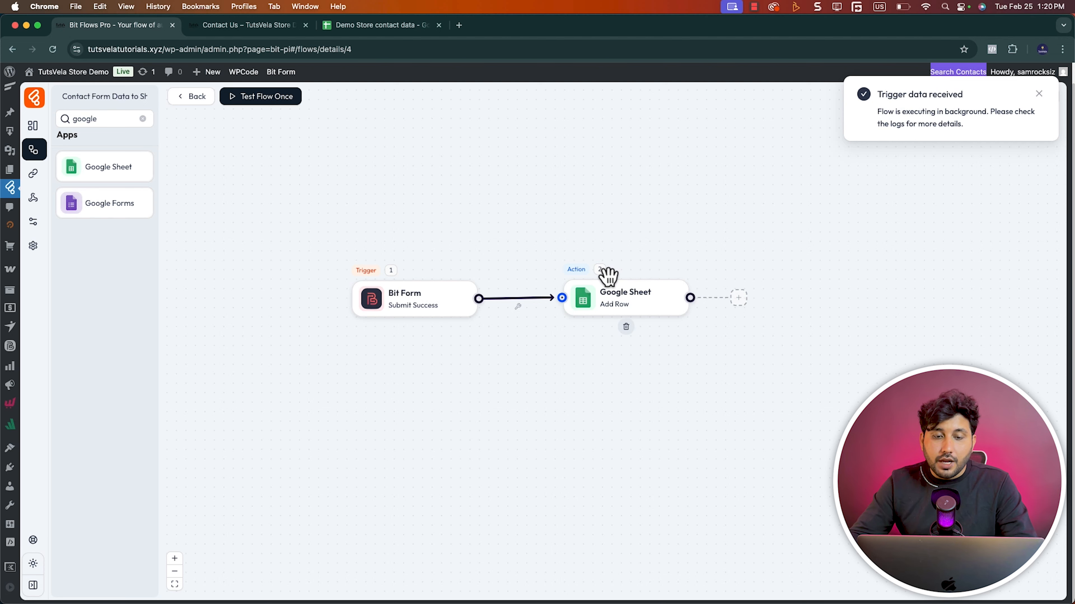
click(348, 28)
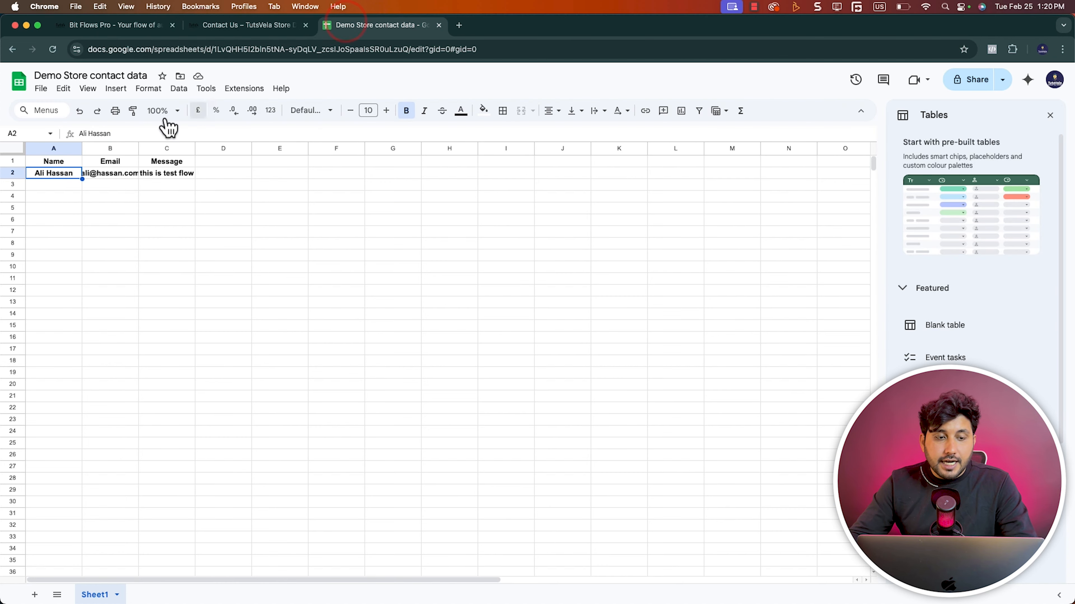
click(45, 176)
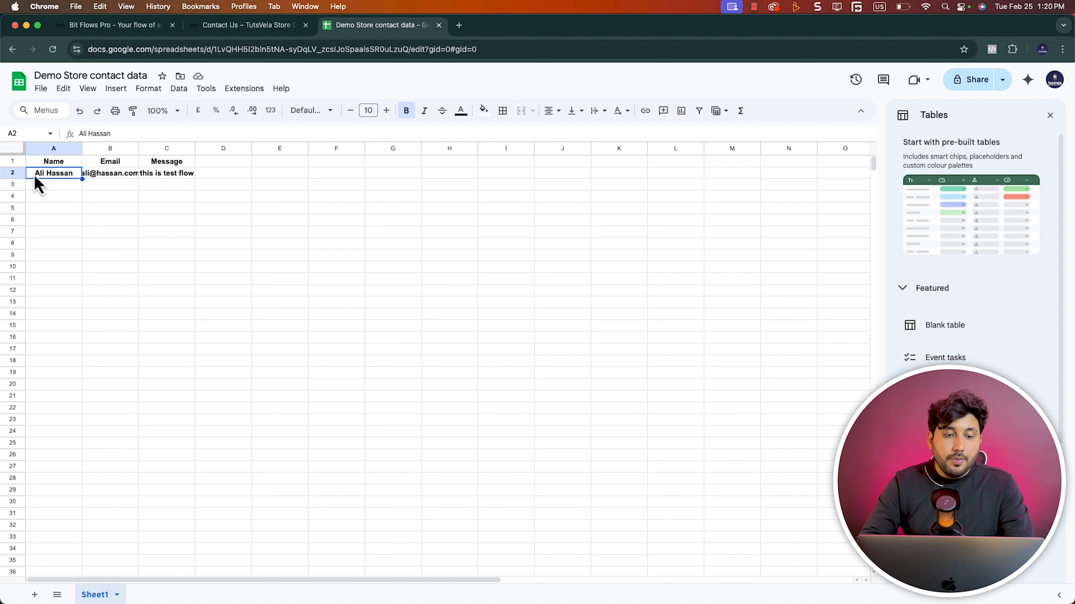
click(51, 181)
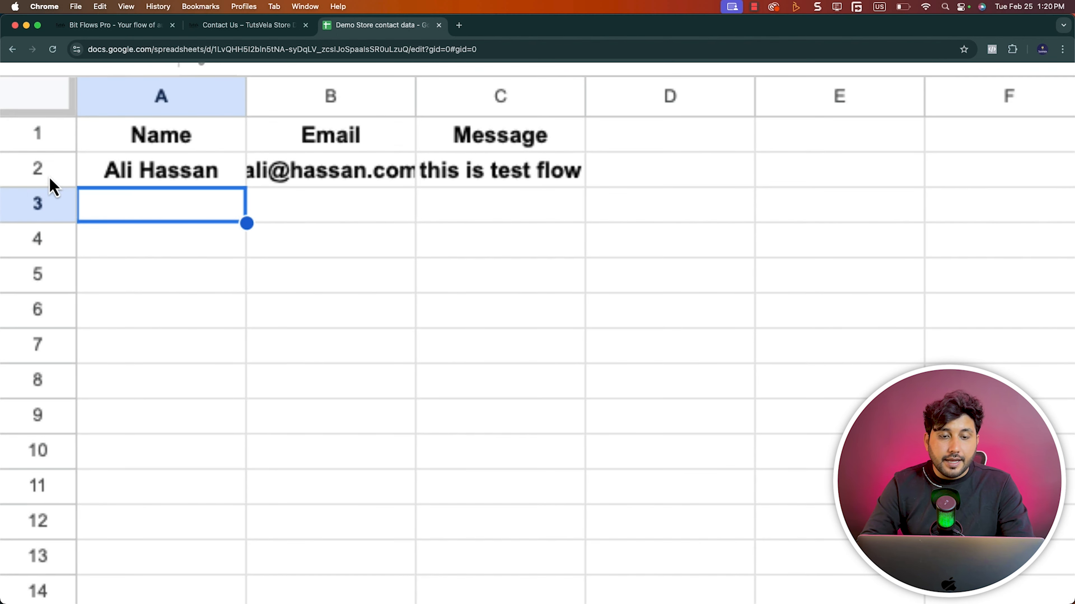
click(147, 173)
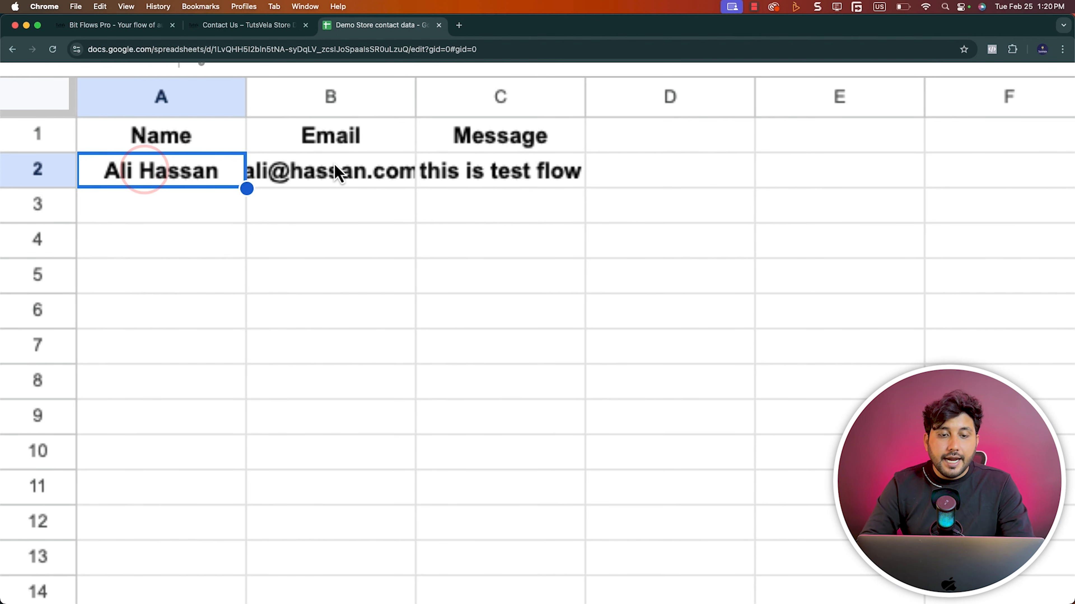
click(343, 169)
click(487, 173)
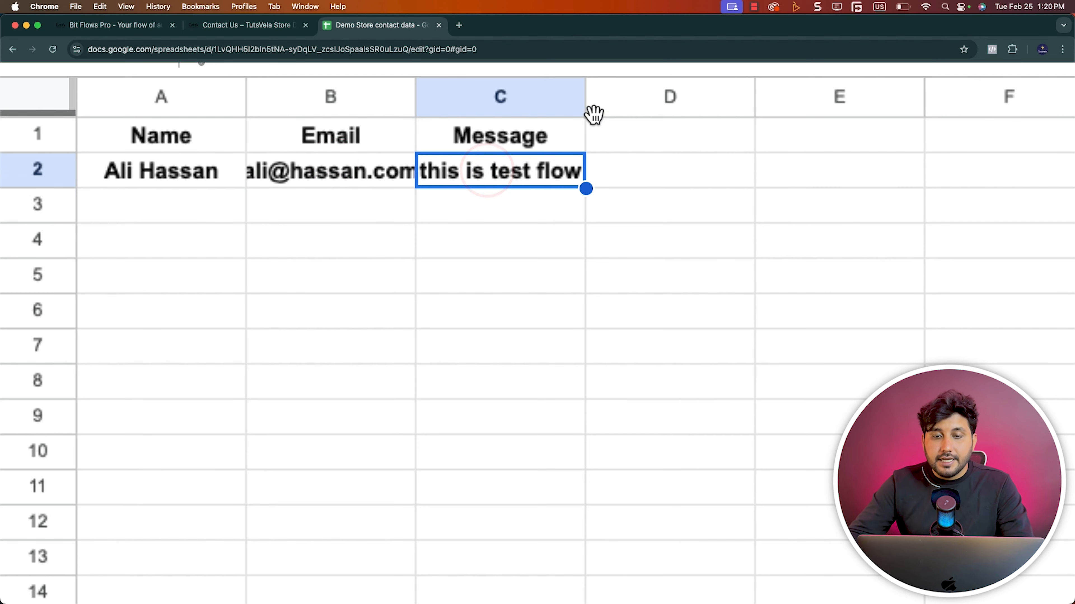
Fit the Email and Message columns to their contents, and undo the accidental move of the message cell
double_click(589, 94)
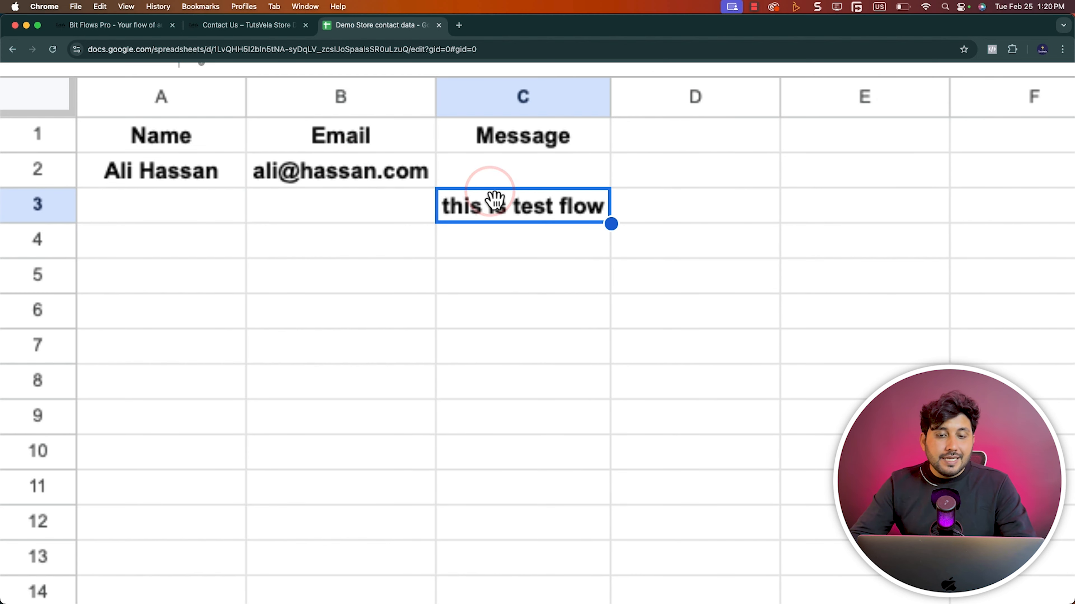
click(488, 172)
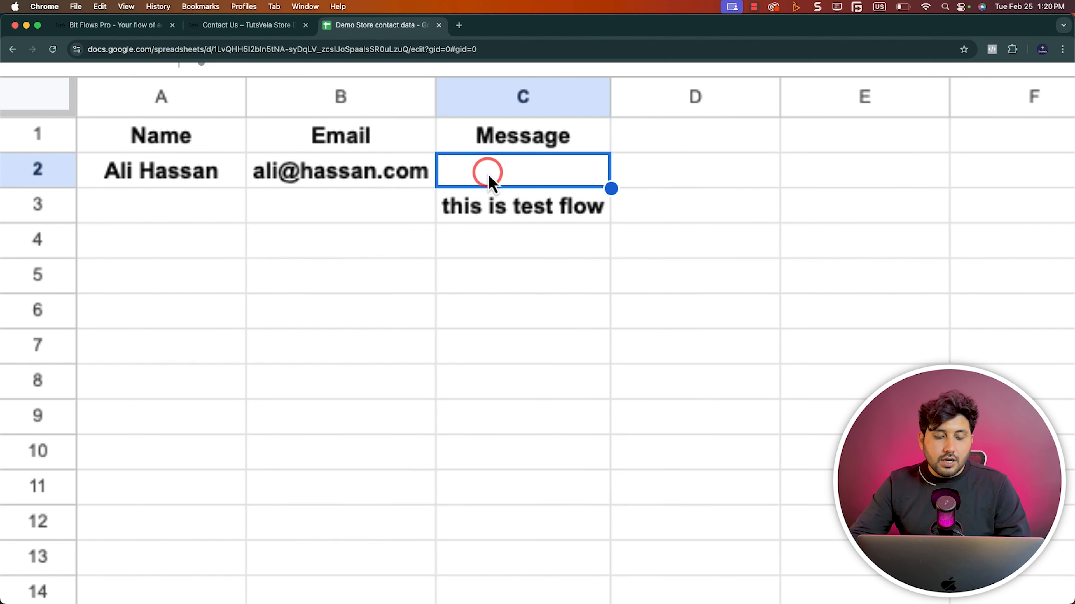
key(super+z)
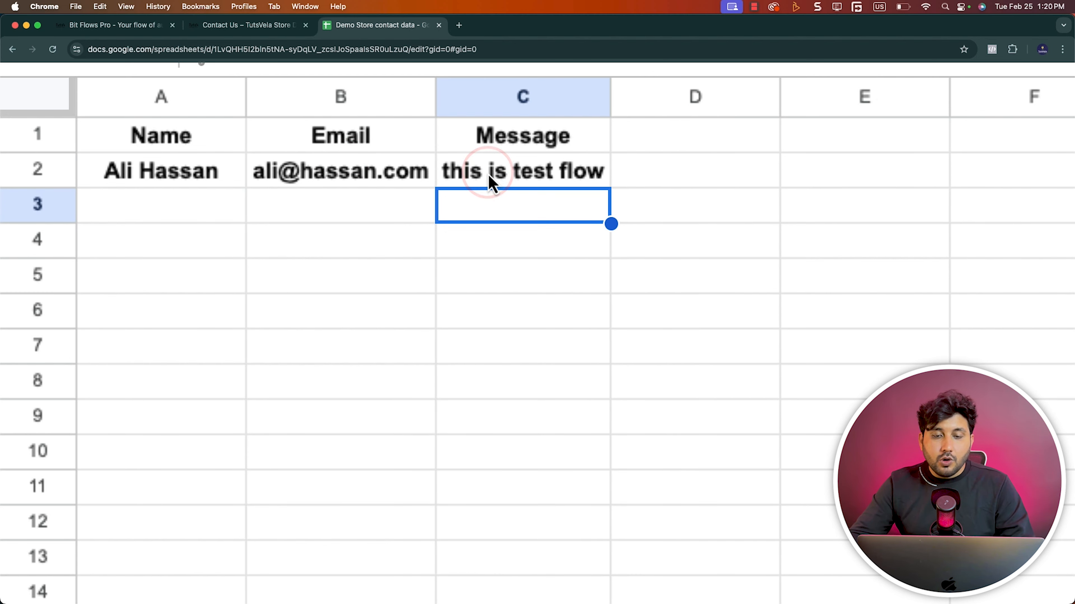
click(498, 254)
key(super+0)
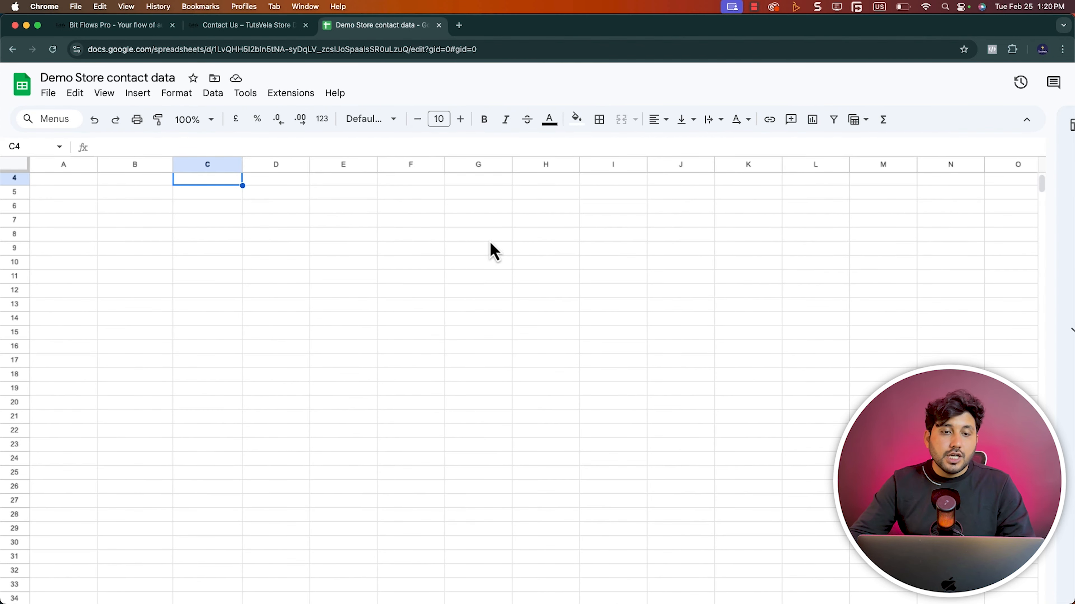
Return to the Bit Flows editor, clear the app search and add a Router tool above the two existing nodes
click(110, 25)
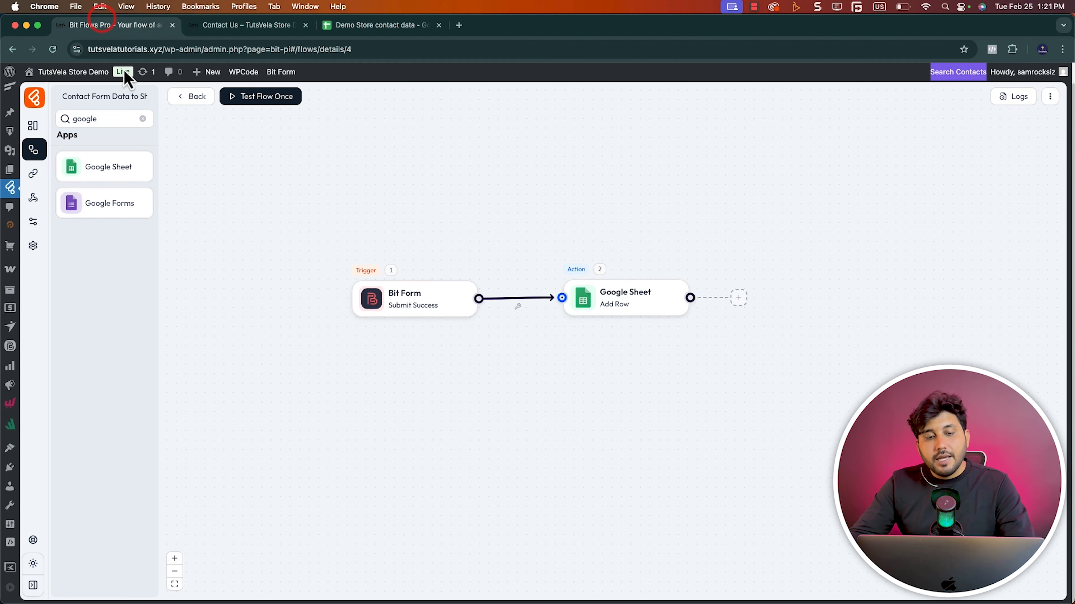
click(328, 206)
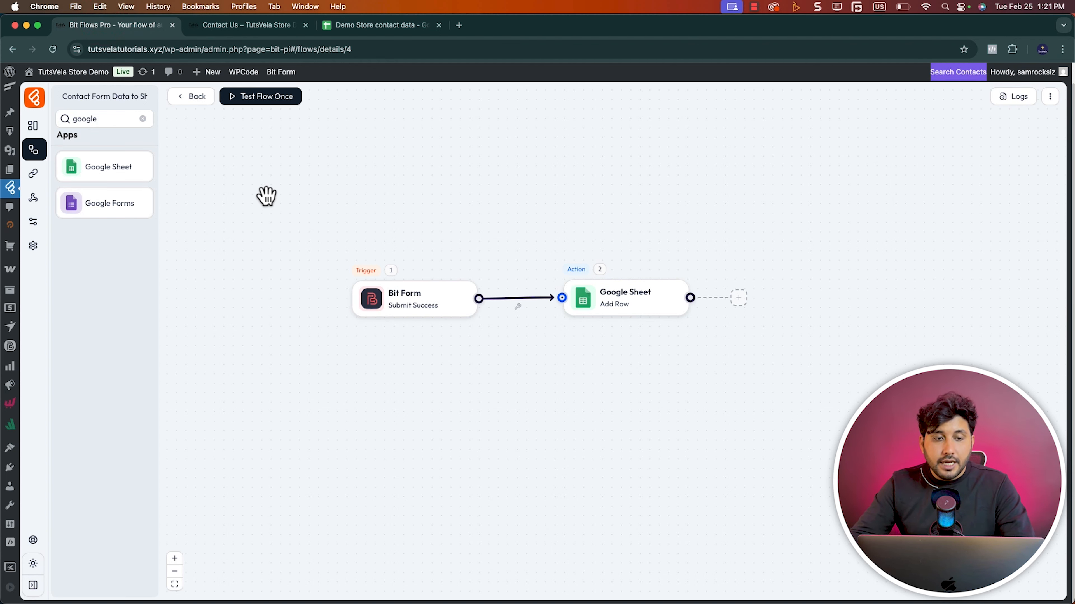
click(143, 119)
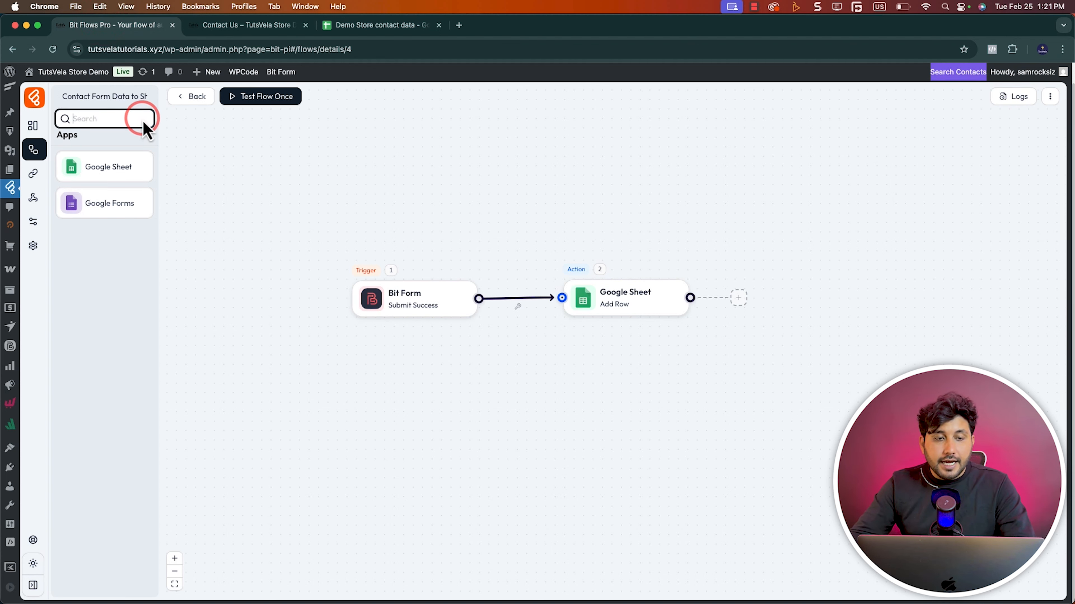
click(130, 143)
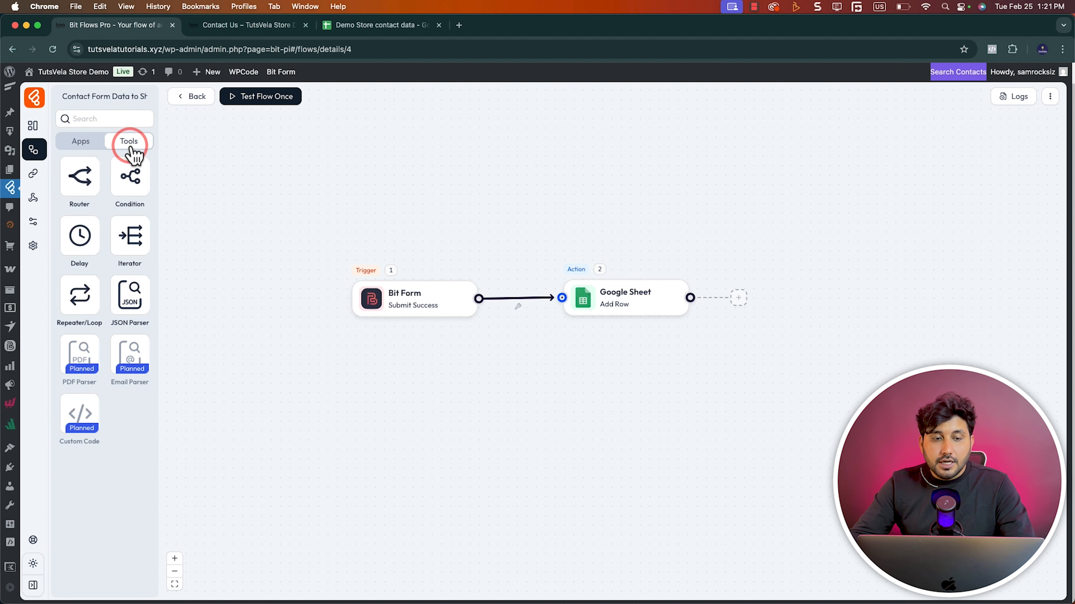
drag(134, 180, 539, 230)
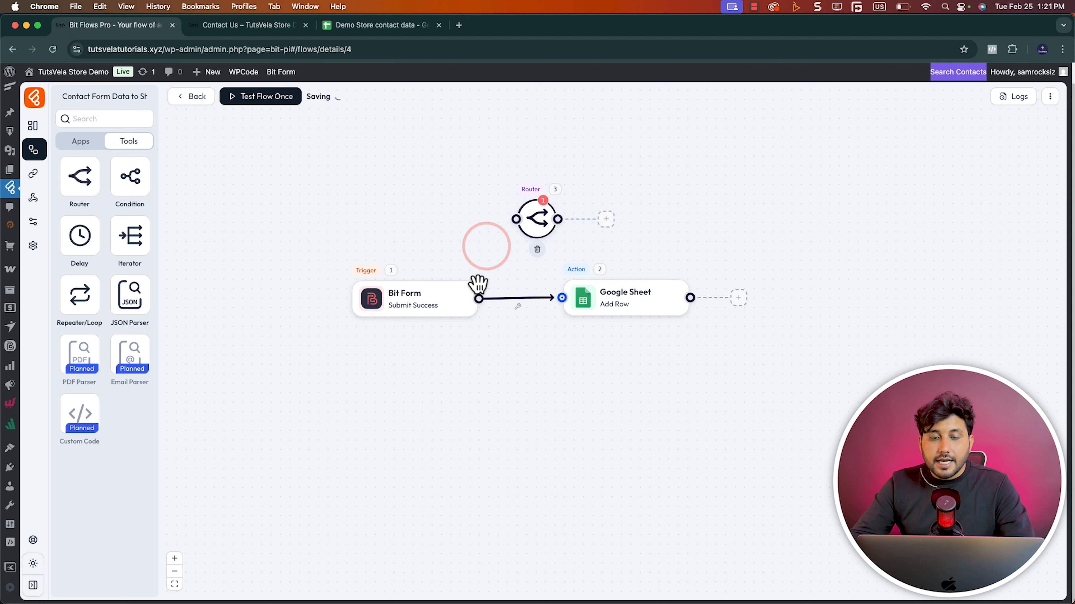
Unlink the Bit Form trigger from the Google Sheet action and connect it to the Router
drag(477, 299, 516, 220)
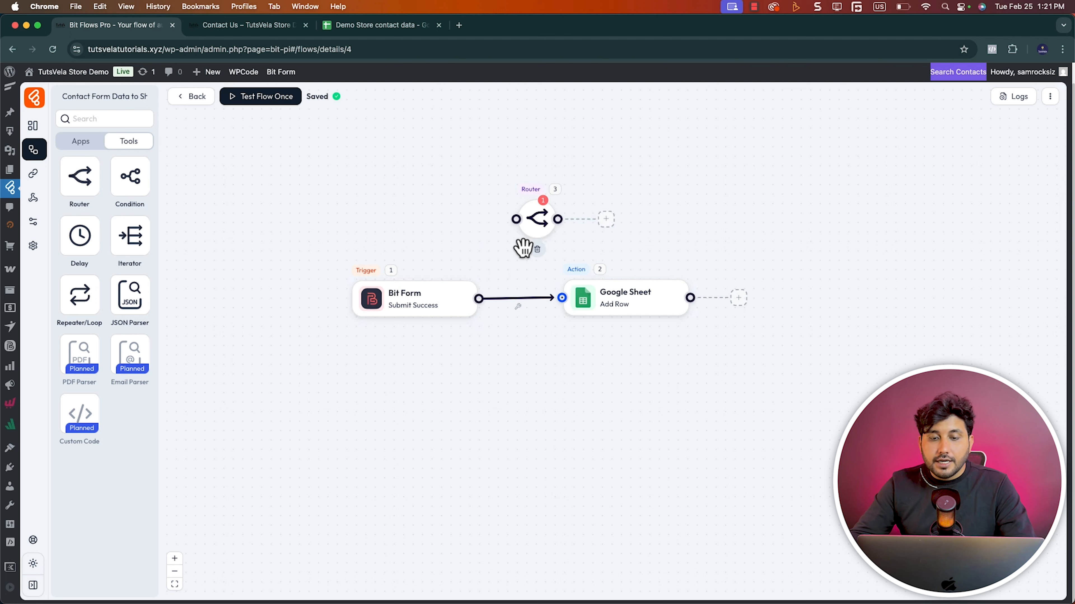
click(517, 306)
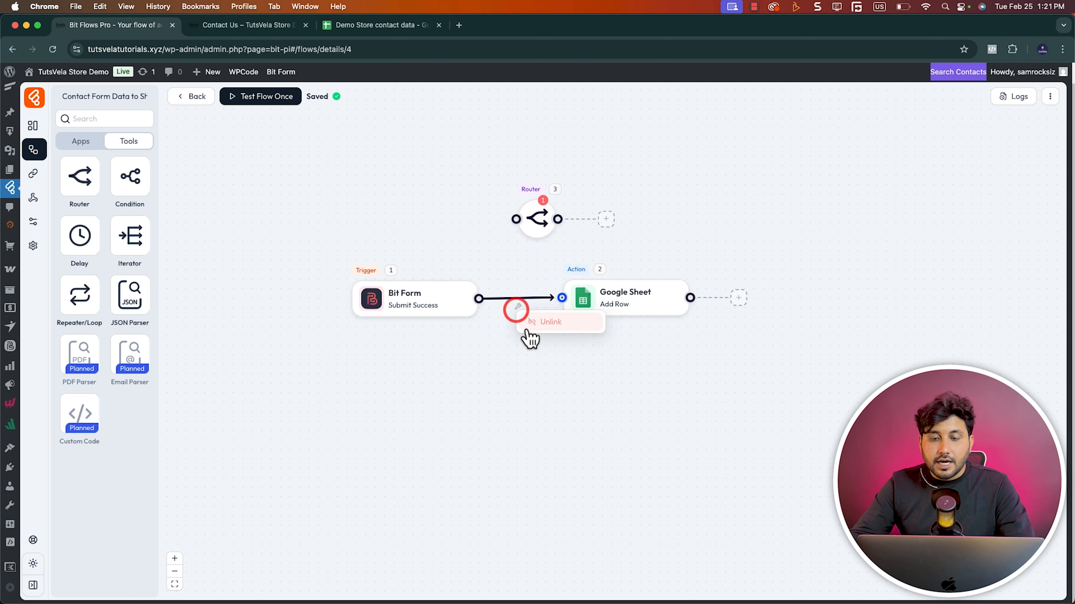
click(526, 327)
click(607, 293)
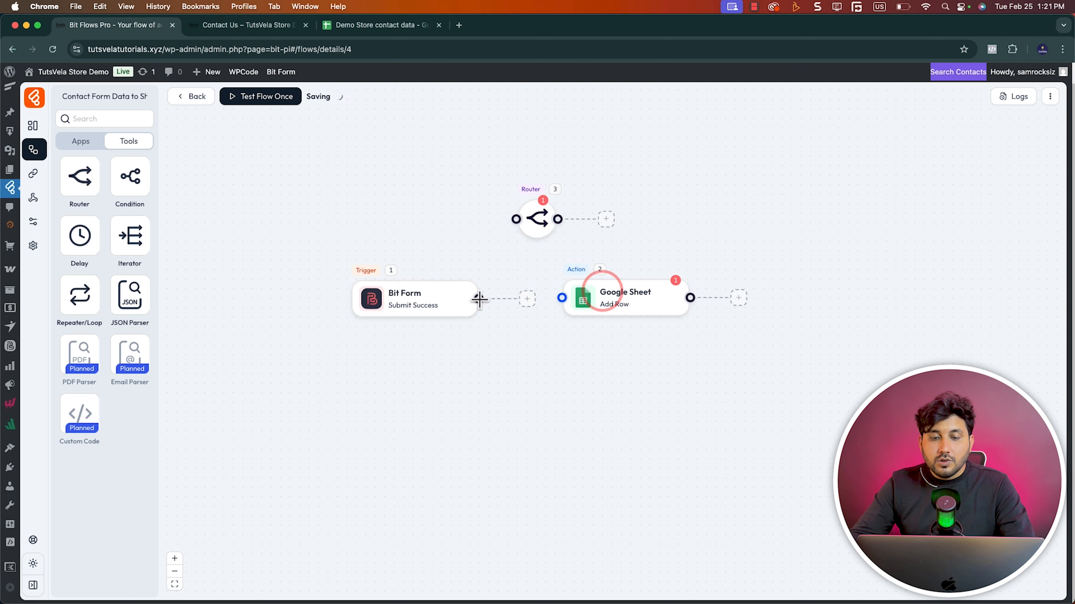
drag(480, 298, 516, 219)
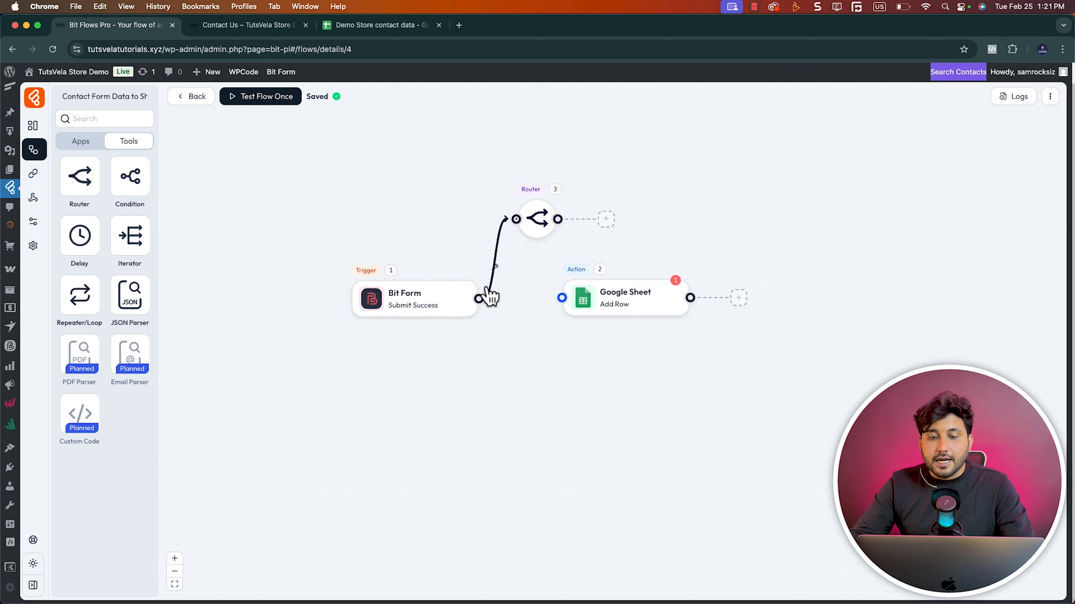
Rearrange the Bit Form and Router nodes and add an empty action as a lower branch of the Router
drag(438, 304, 311, 292)
drag(538, 222, 443, 281)
click(500, 280)
drag(546, 281, 546, 369)
Move the Google Sheet action aside and add a Condition tool connected as the Router's upper branch
drag(626, 298, 719, 180)
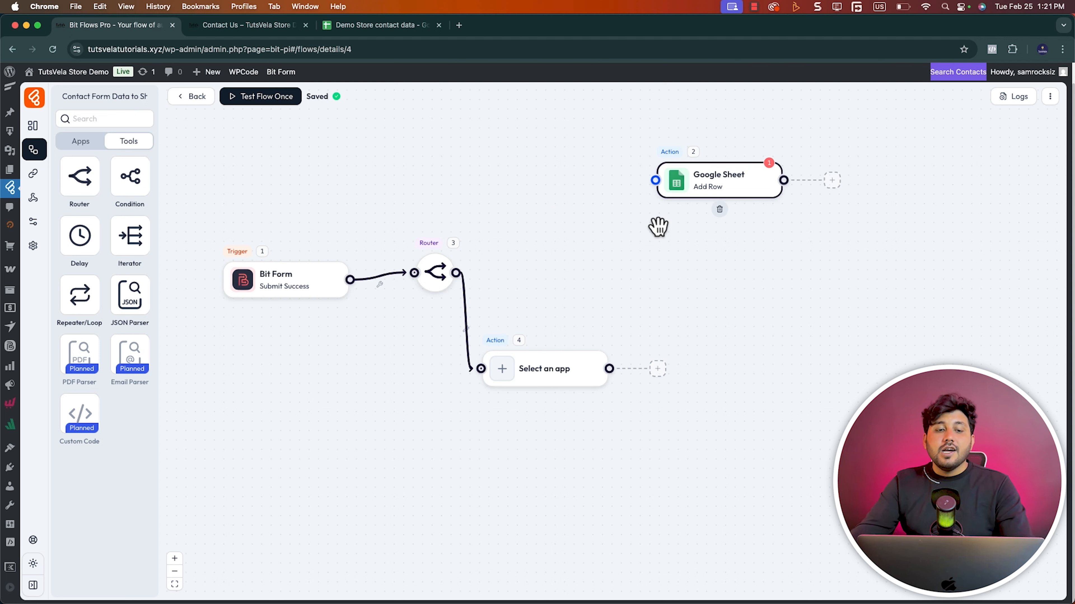
drag(131, 180, 534, 203)
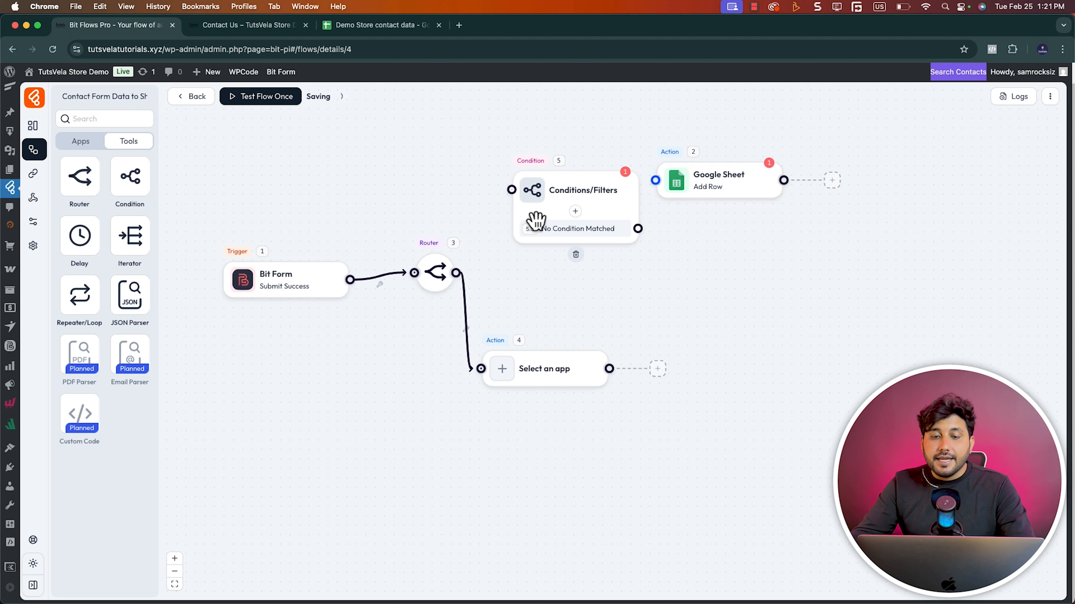
drag(456, 273, 511, 190)
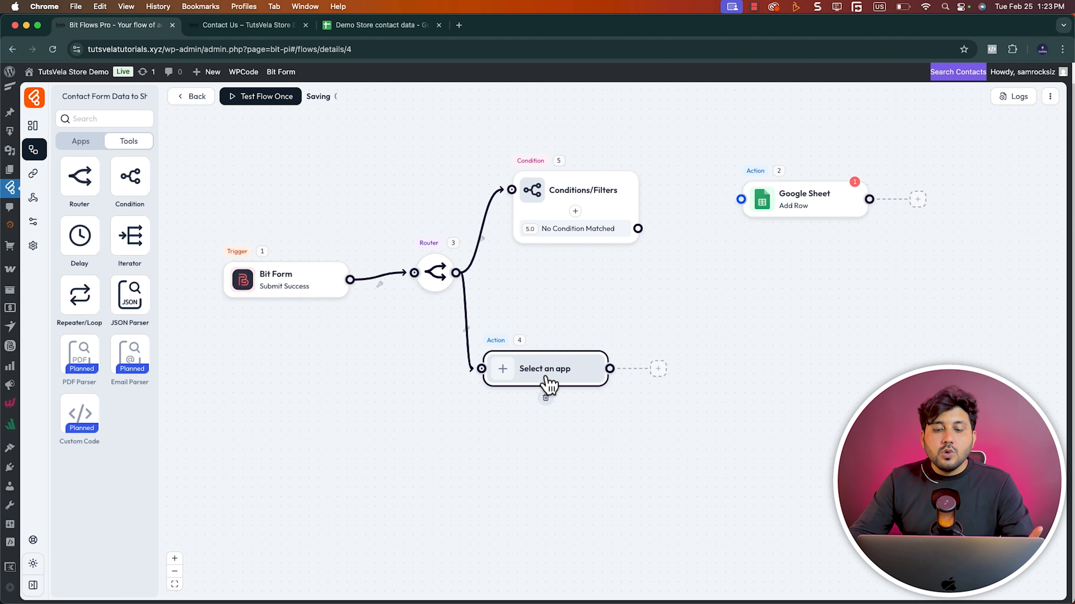
Set the empty action on the Router's lower branch to Google Sheet with the Add Row integration
click(545, 375)
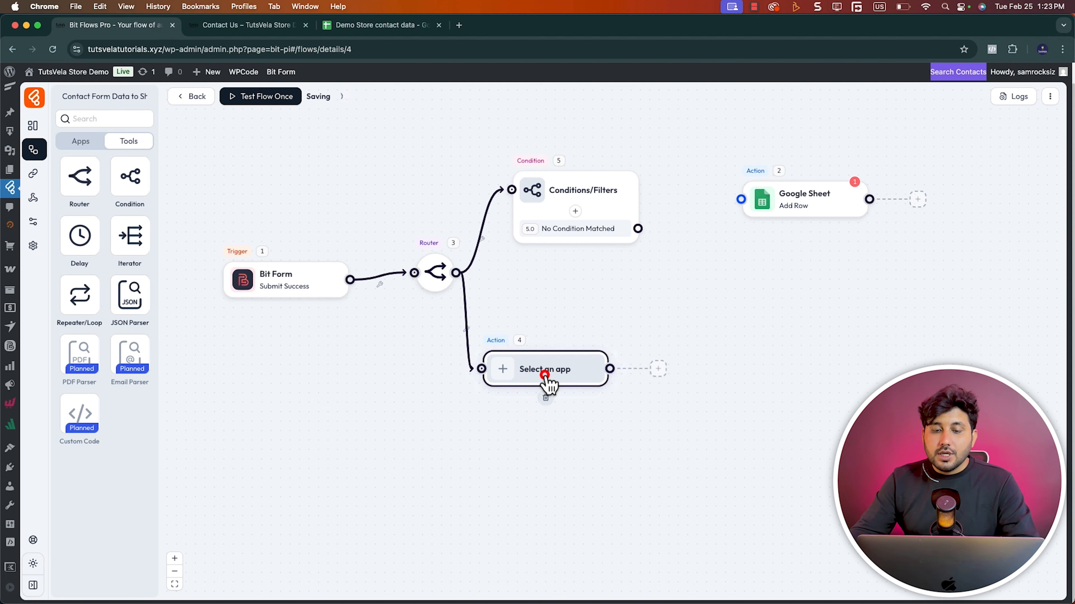
click(580, 111)
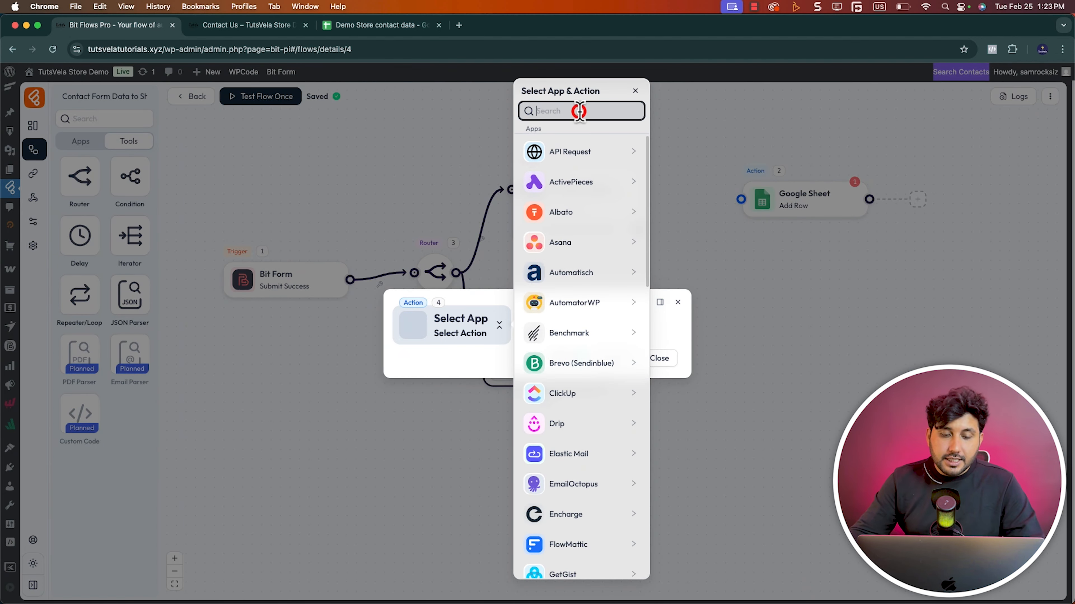
text(google)
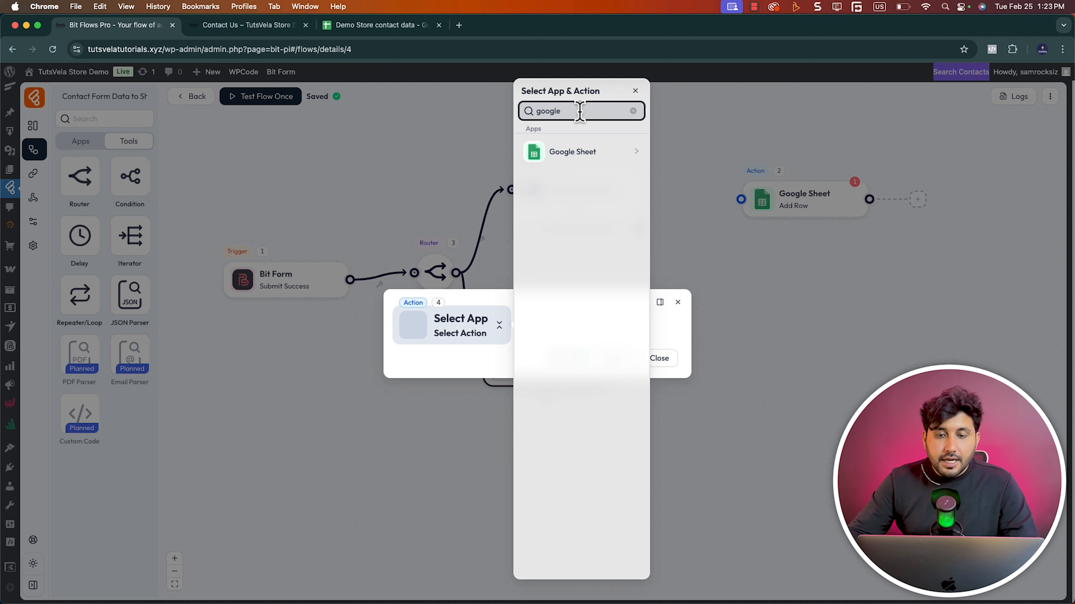
click(596, 152)
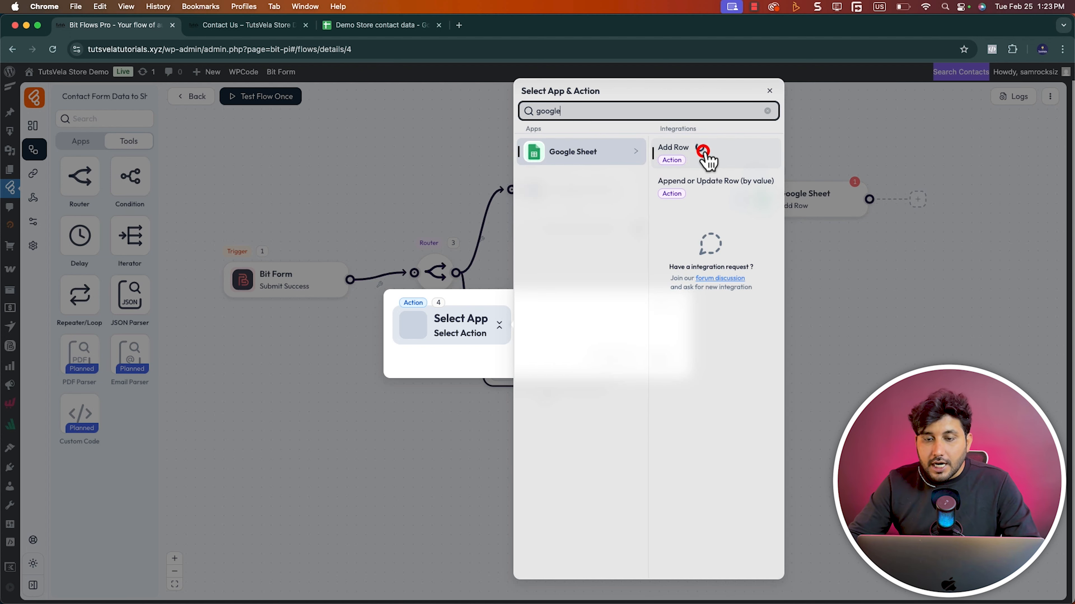
click(704, 153)
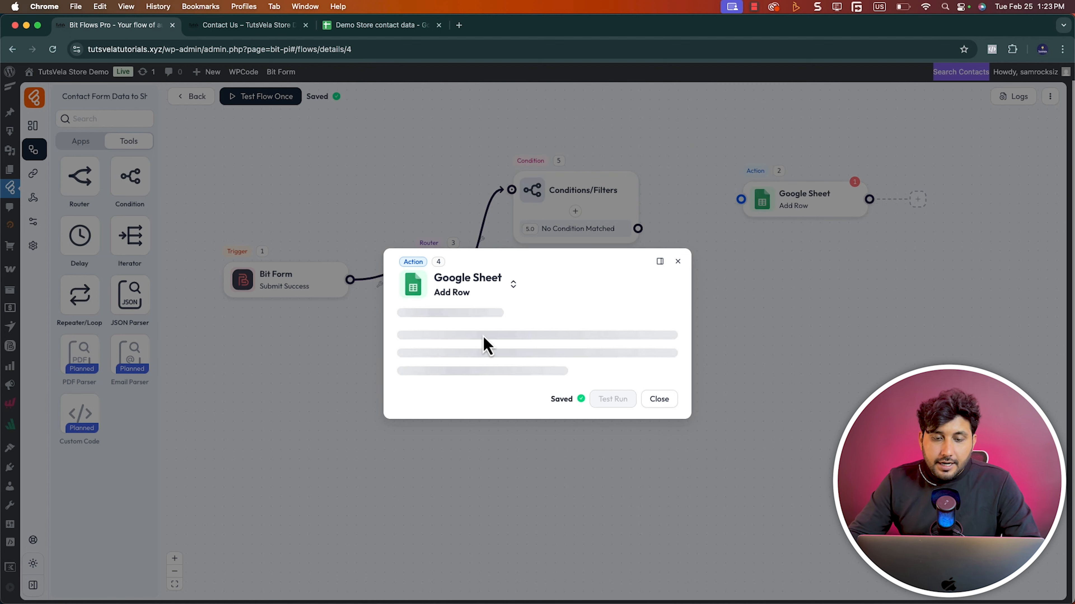
Select "my Sheet connection" and the "Demo Store contact data" spreadsheet for the new Google Sheet action
click(482, 356)
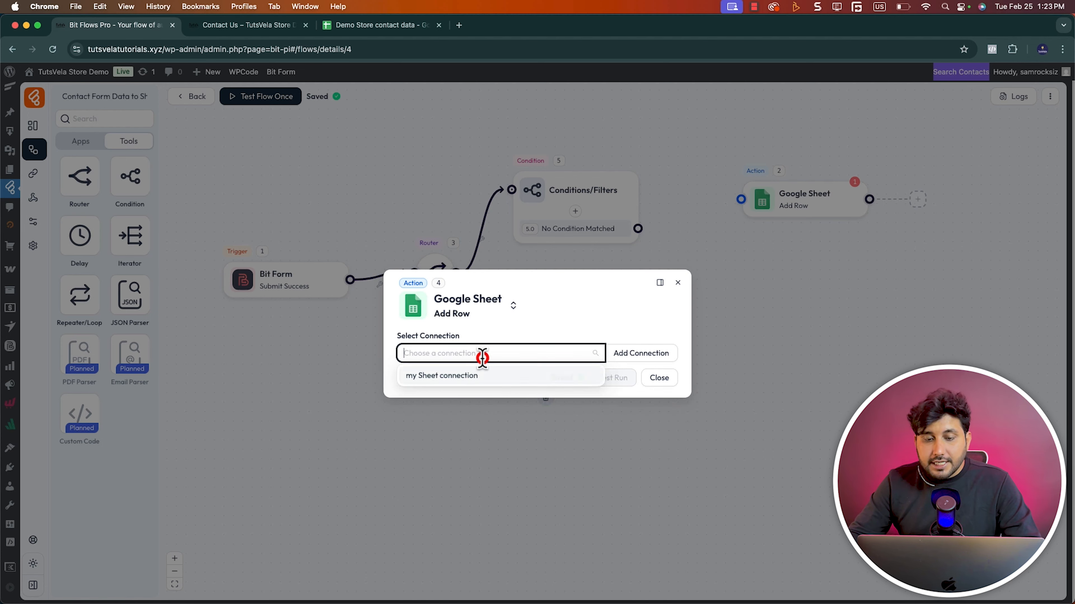
click(469, 375)
click(469, 372)
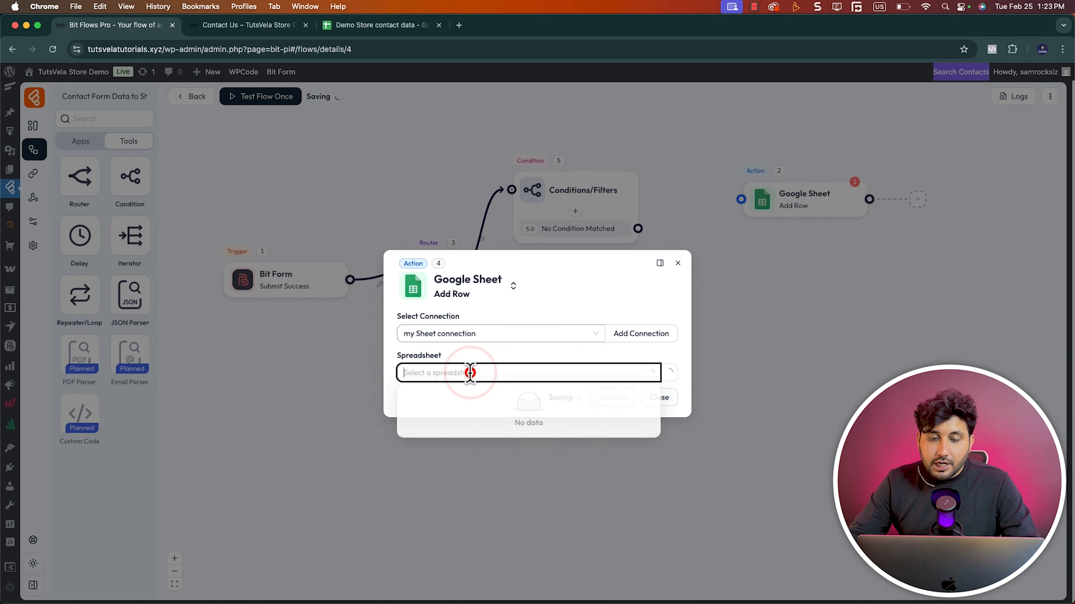
click(443, 393)
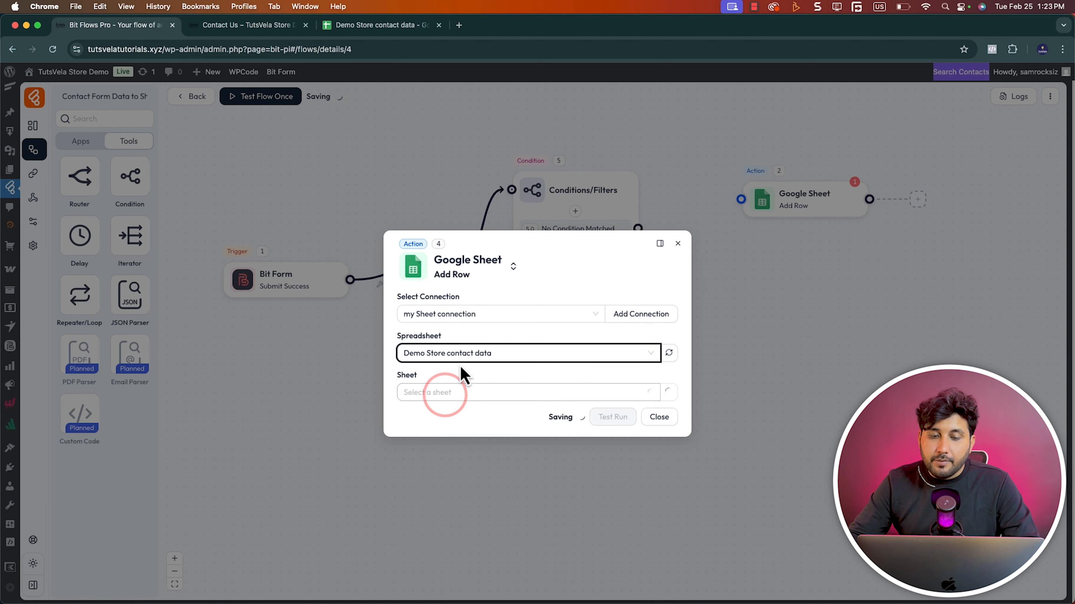
Check the Sheet1 and Demo Data 2 sheets in the spreadsheet and set the action's sheet to Demo Data 2
click(344, 25)
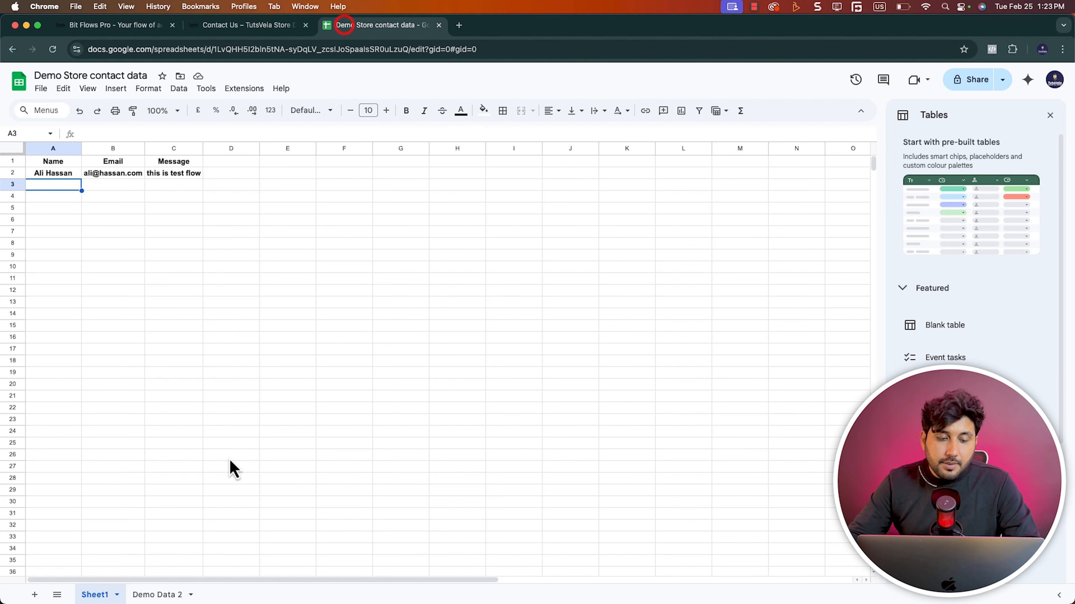
click(158, 595)
click(94, 594)
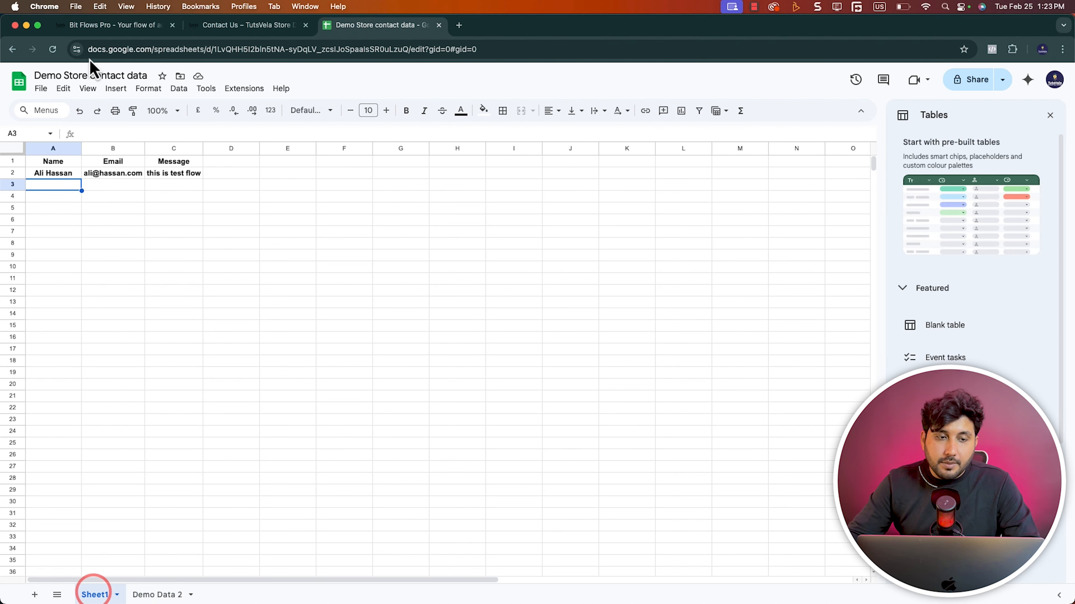
click(101, 25)
click(494, 389)
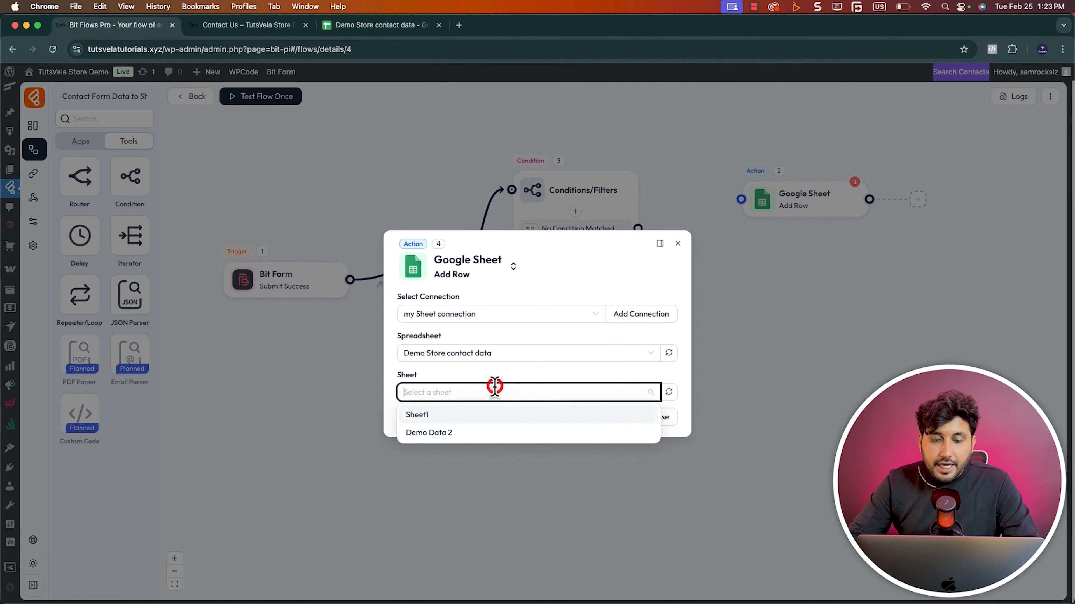
click(428, 432)
Map column A to form field b1-2, and add column B mapped to form field b1-5
click(558, 411)
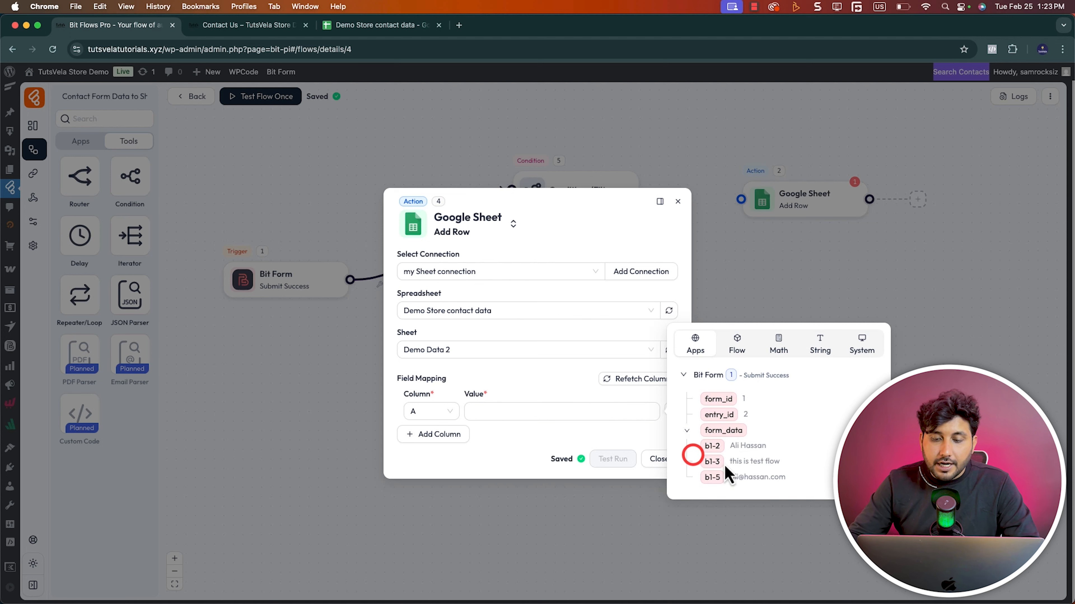
click(712, 446)
click(434, 436)
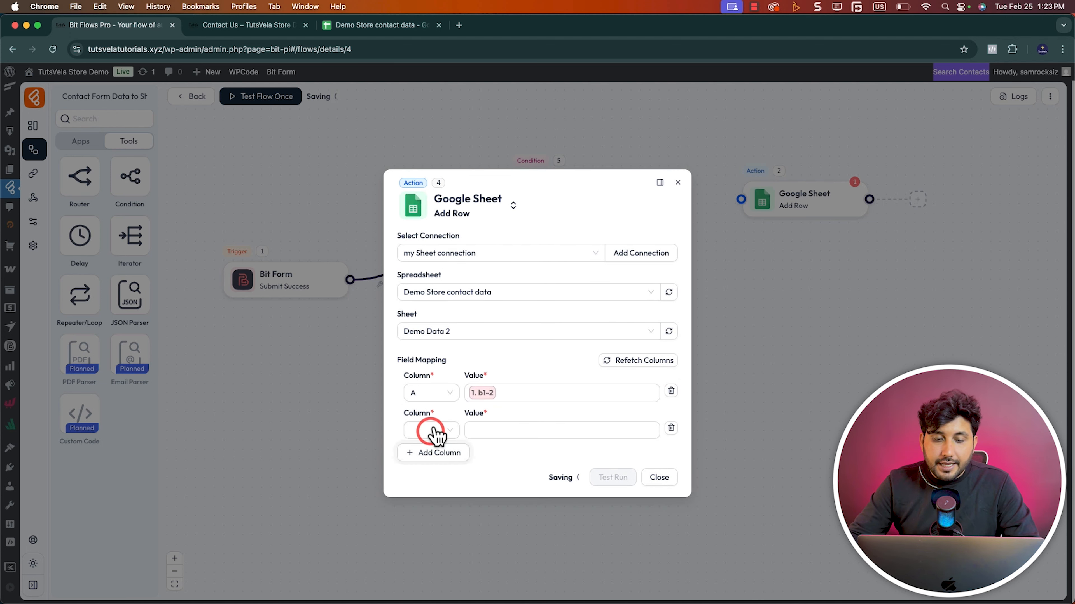
click(432, 431)
click(420, 470)
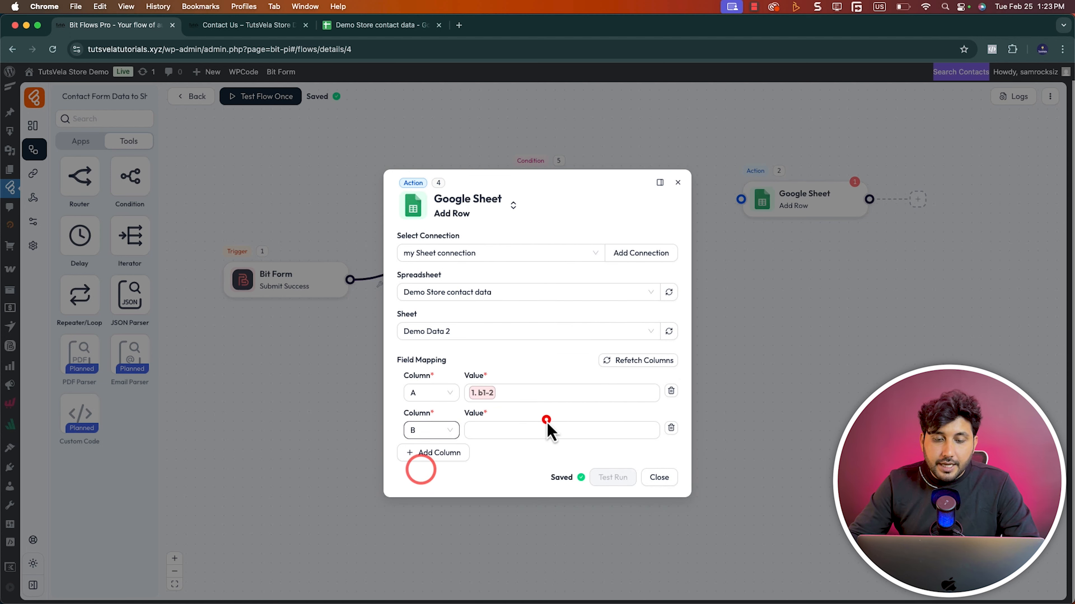
click(548, 425)
click(687, 473)
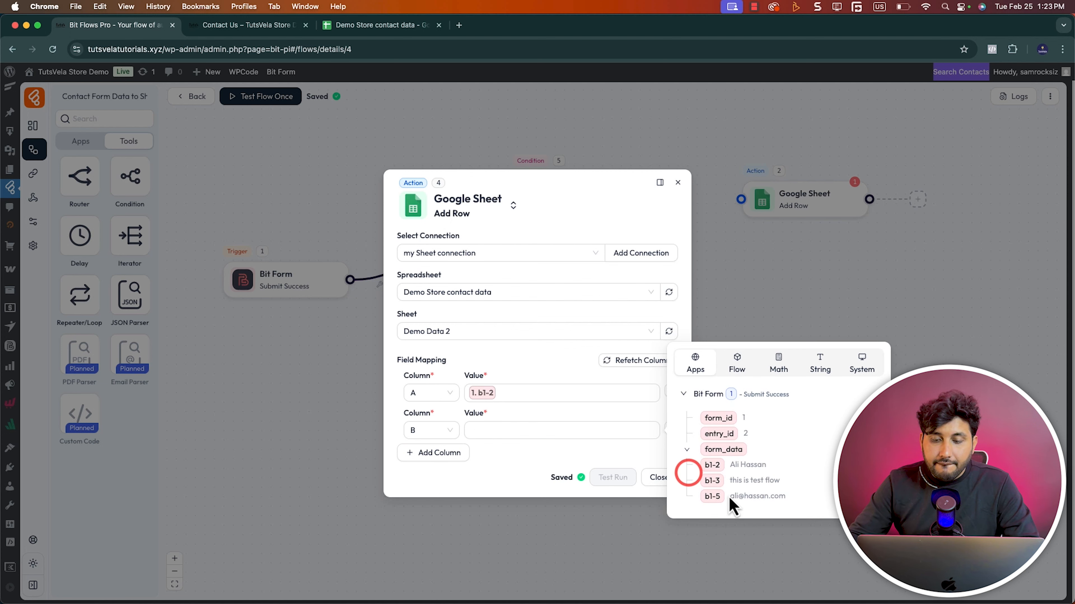
click(712, 496)
Add column C mapped to form field b1-3 and close the Google Sheet action's settings
click(457, 464)
click(431, 448)
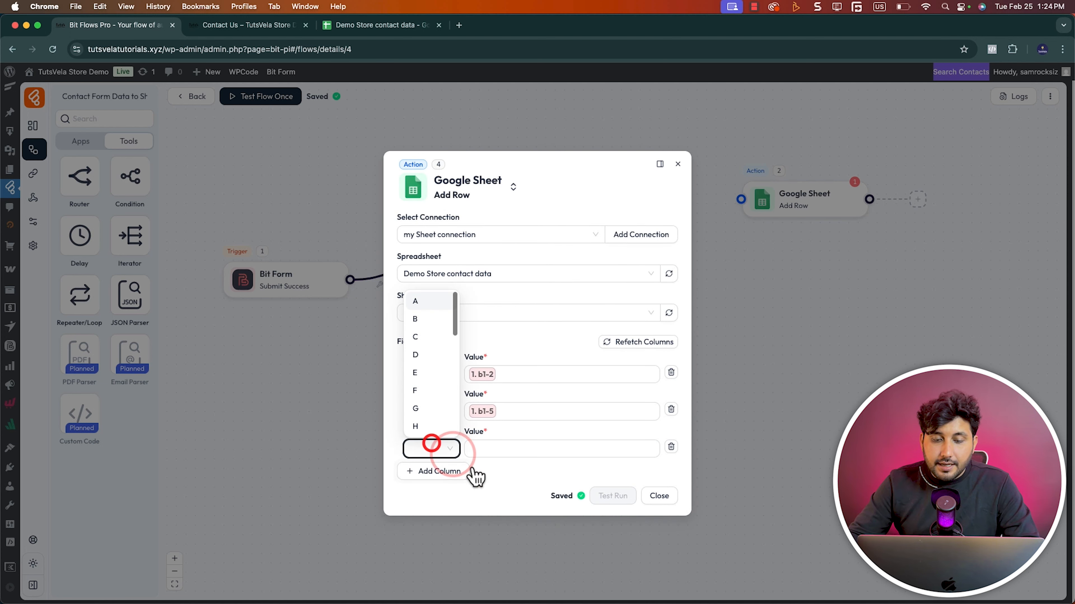
click(423, 346)
click(506, 448)
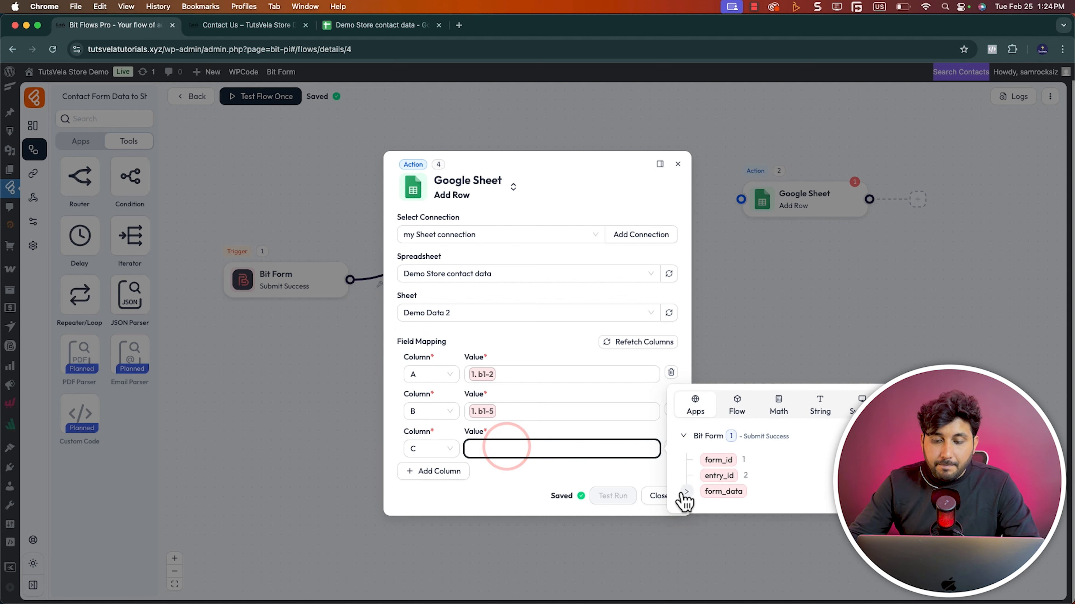
click(686, 492)
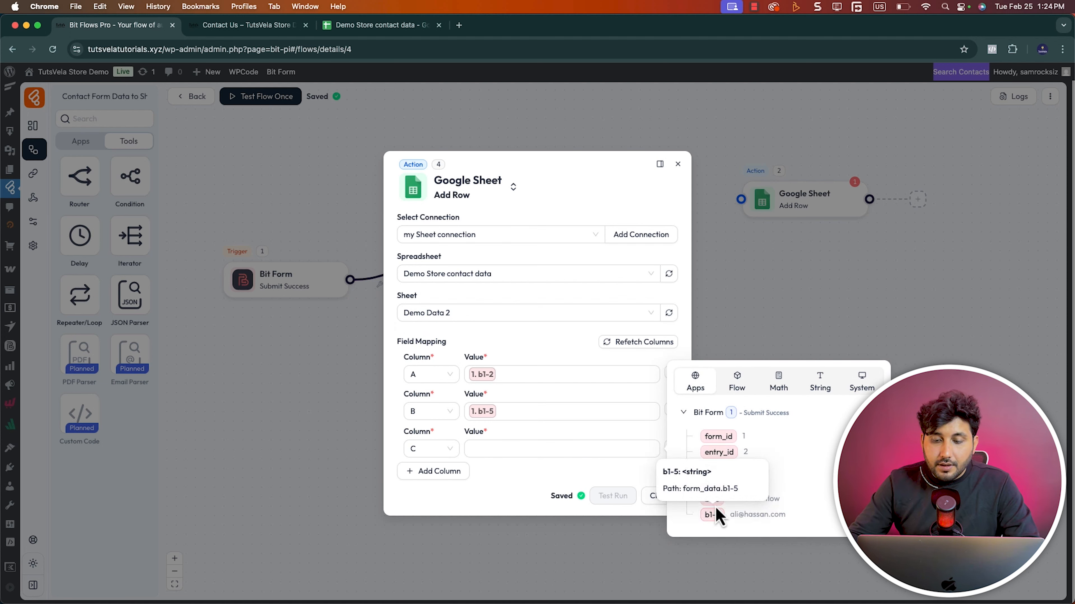
click(715, 514)
click(569, 478)
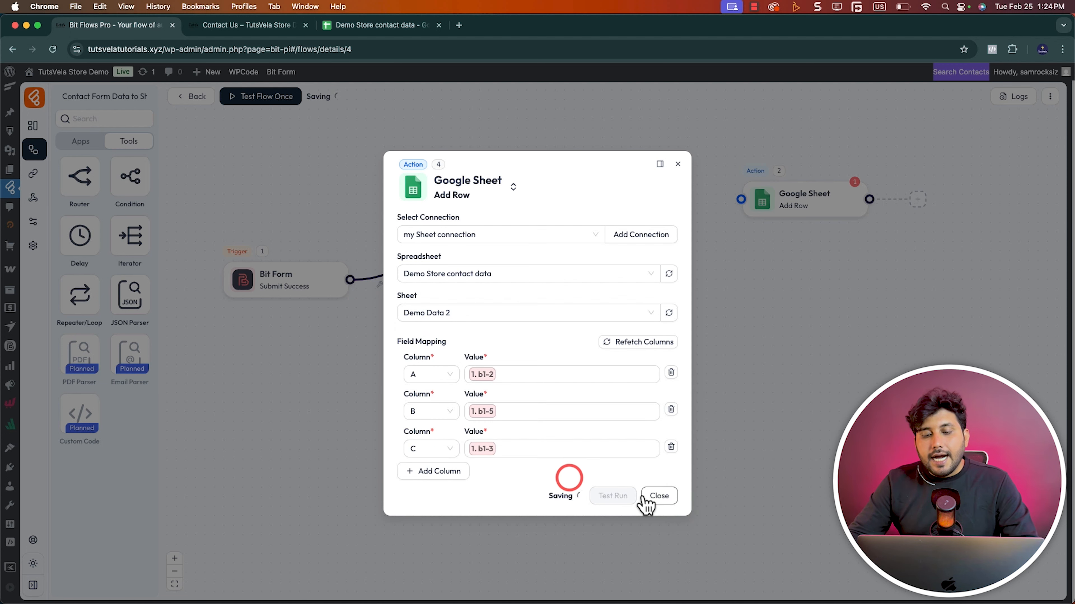
click(652, 499)
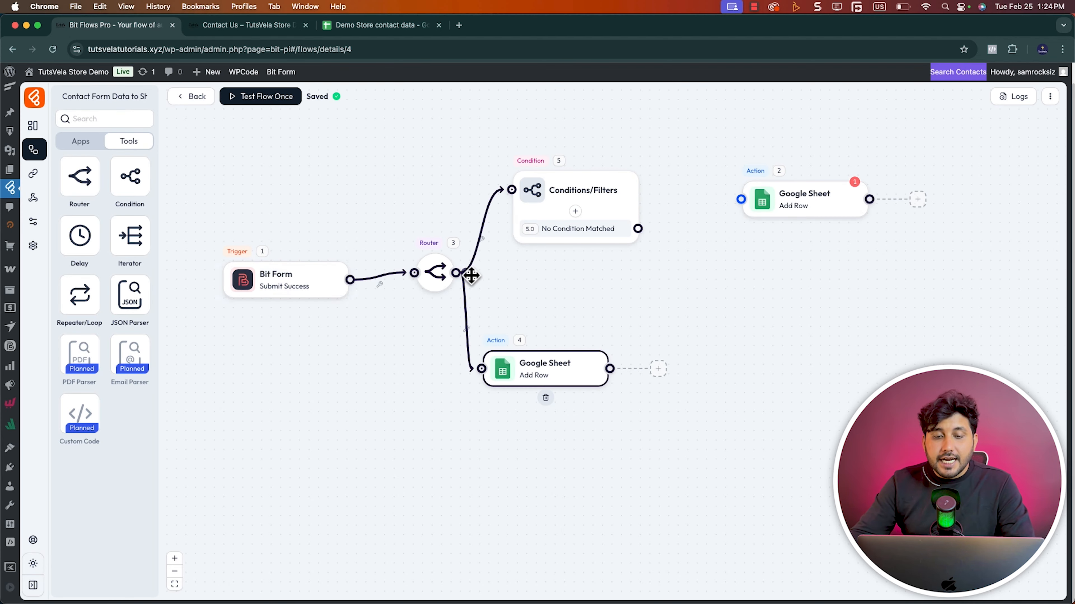
click(575, 211)
click(571, 214)
click(413, 339)
click(517, 405)
click(426, 380)
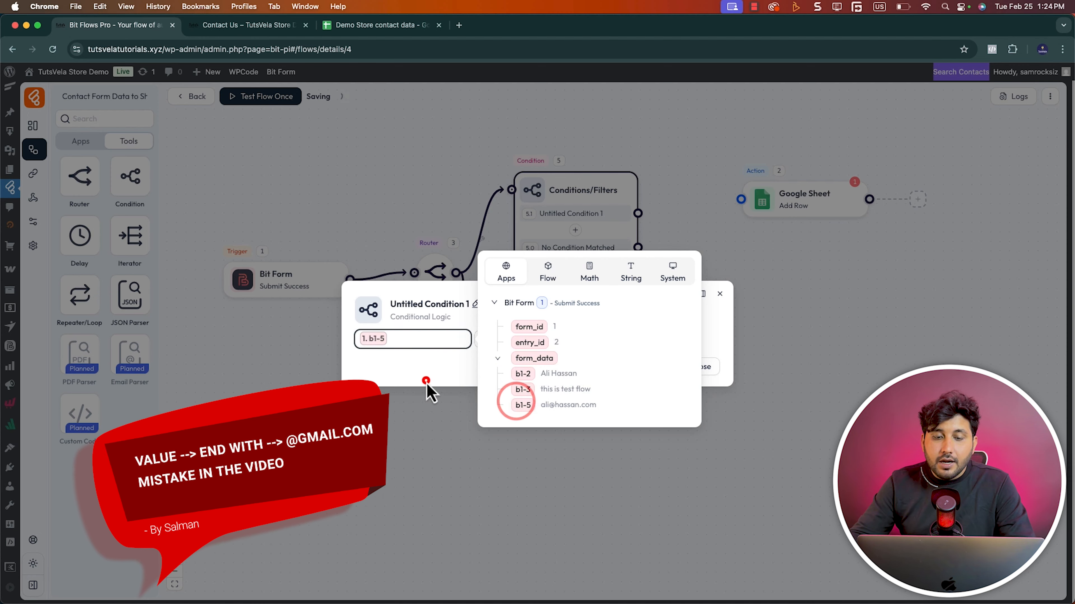
click(552, 340)
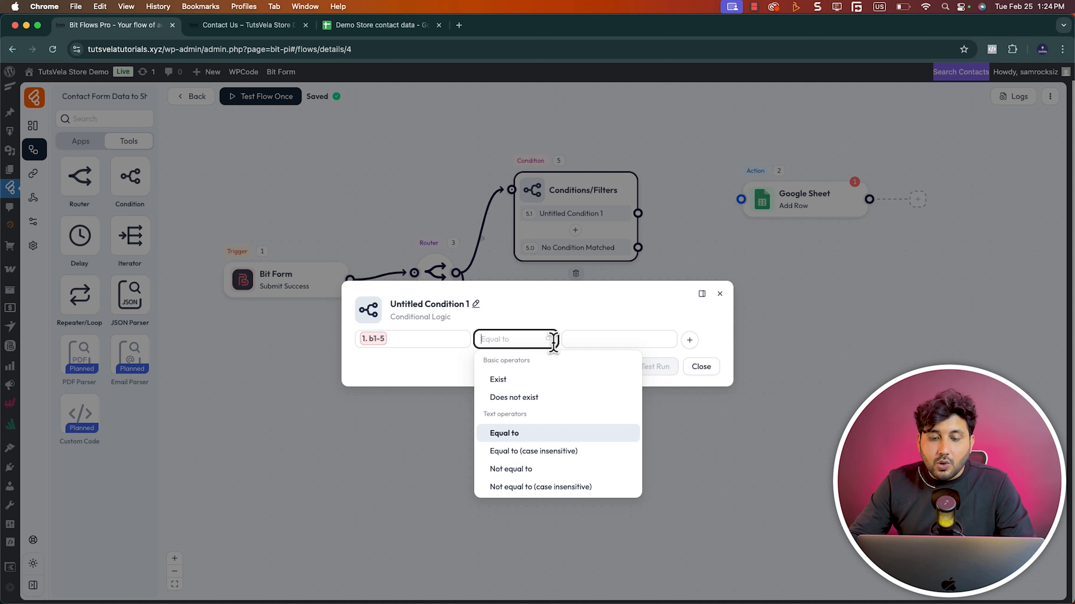
click(597, 337)
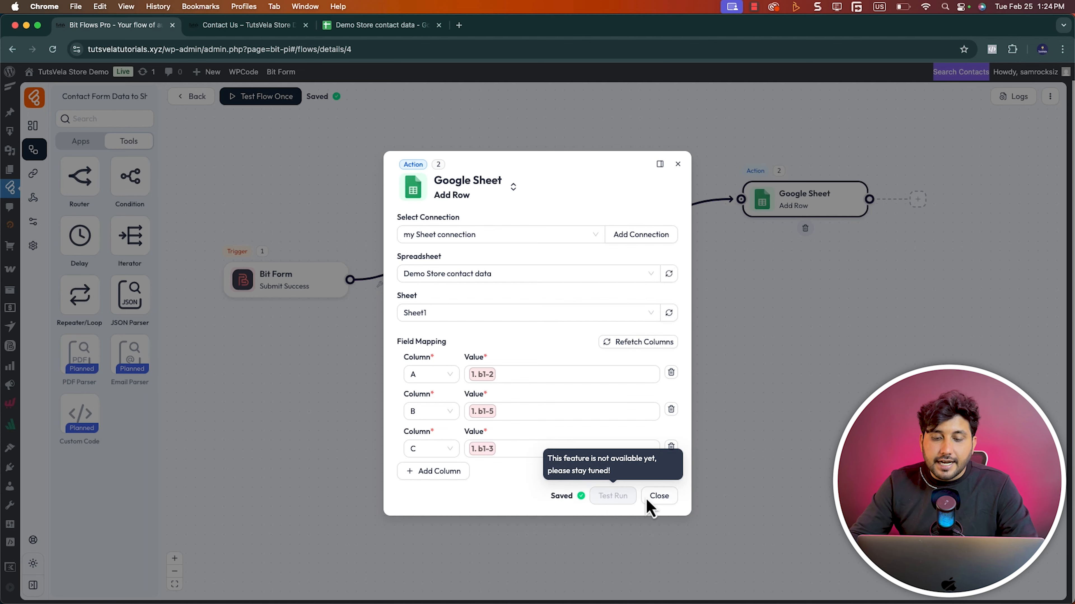
Connect the new condition to the Sheet1 Google Sheet action and start a flow test listening for a new response
click(644, 491)
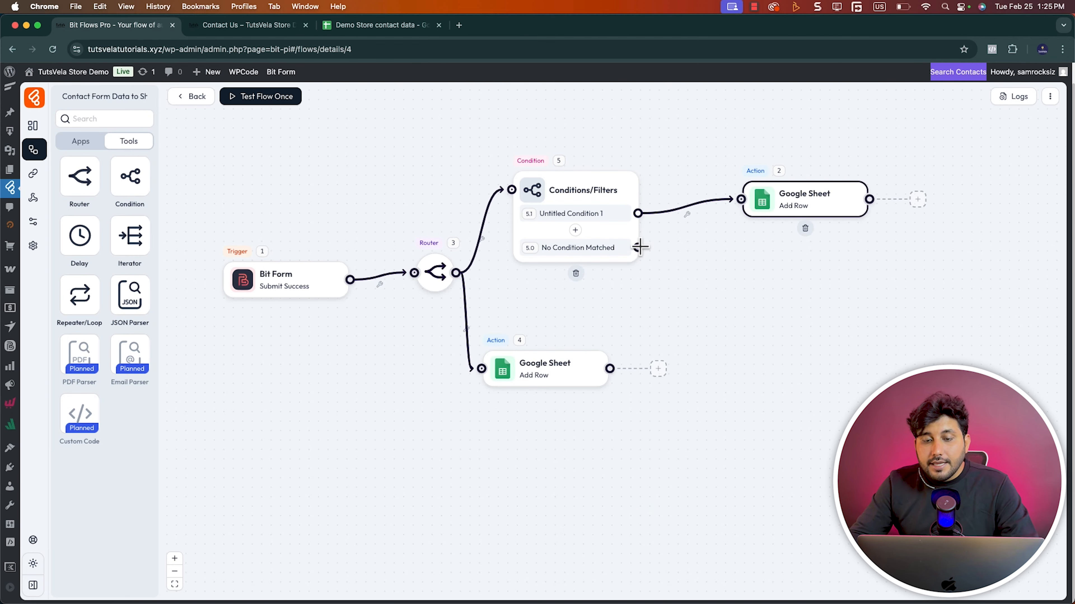
click(572, 248)
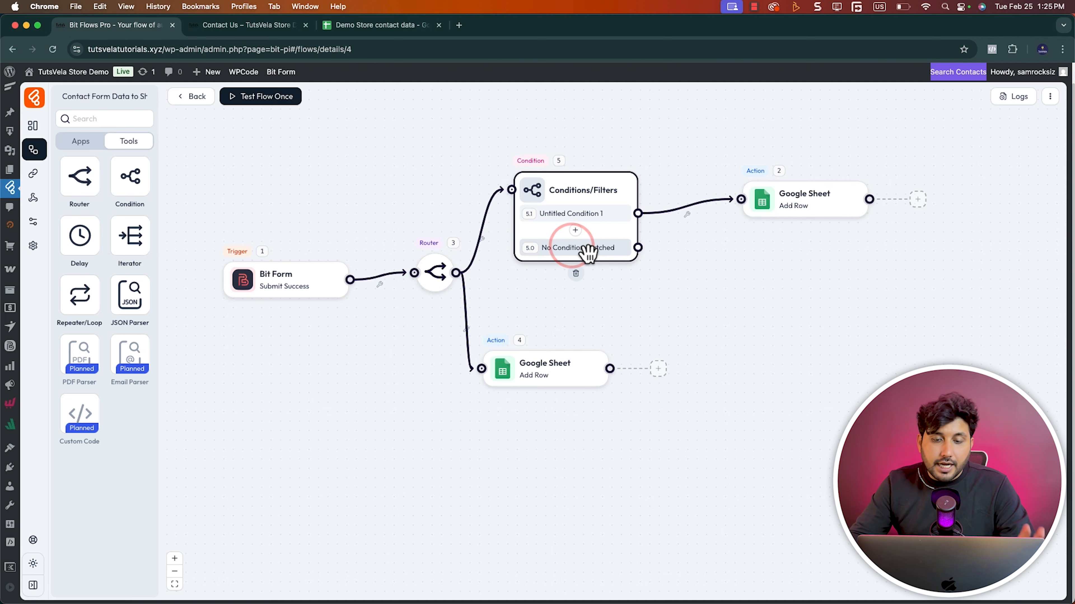
click(280, 100)
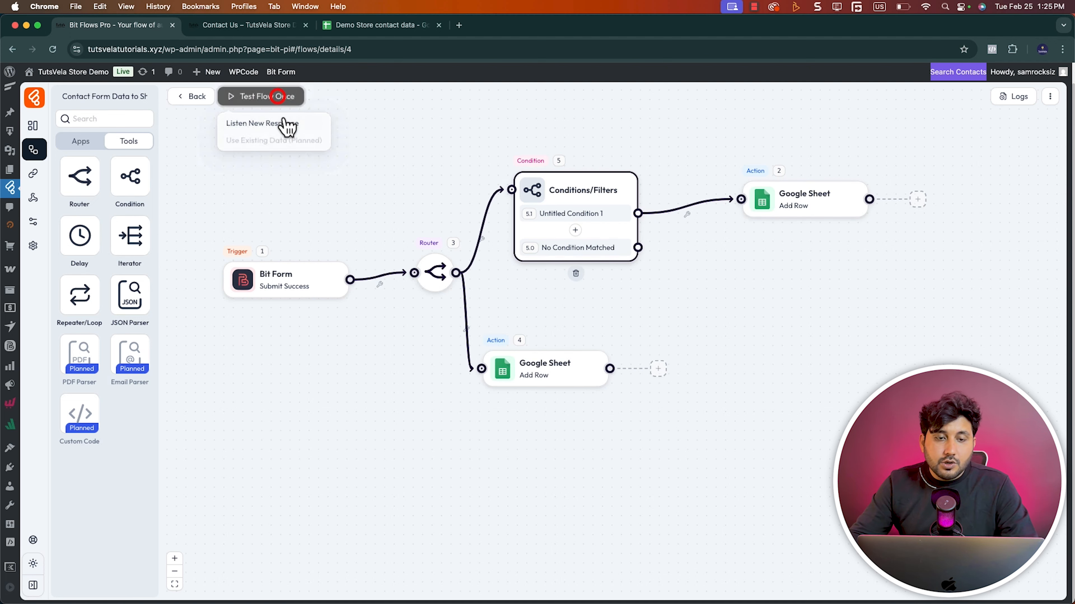
click(274, 122)
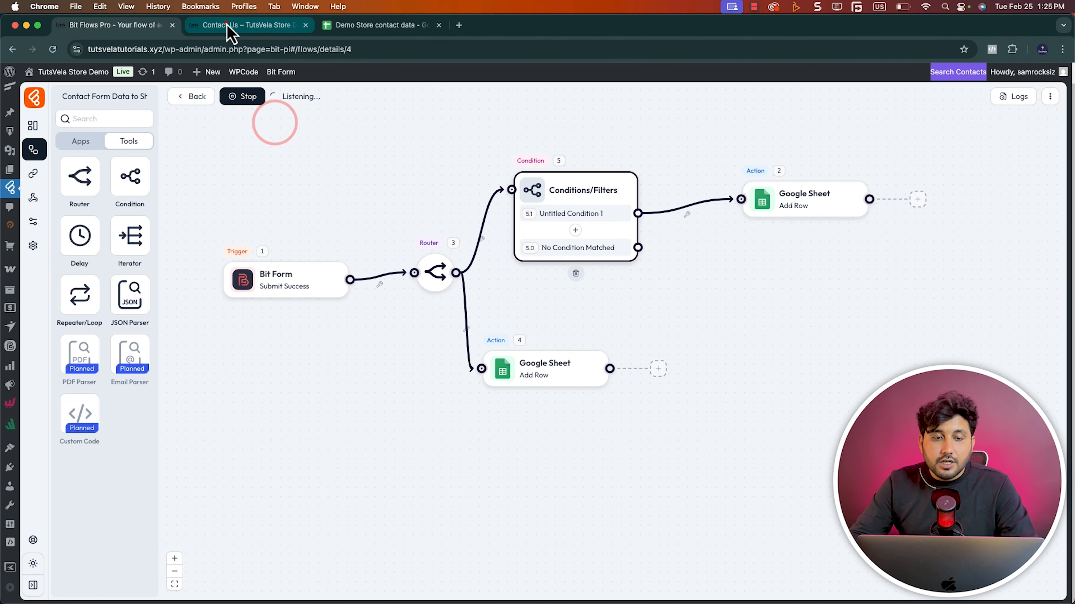
Submit the Contact Us form with the sender's name and e-mail and the message "This is my message"
click(228, 26)
click(583, 280)
text(Jo)
text(hn Doe`)
key(Tab)
text(john@doe.com)
key(Tab)
text(This is my message)
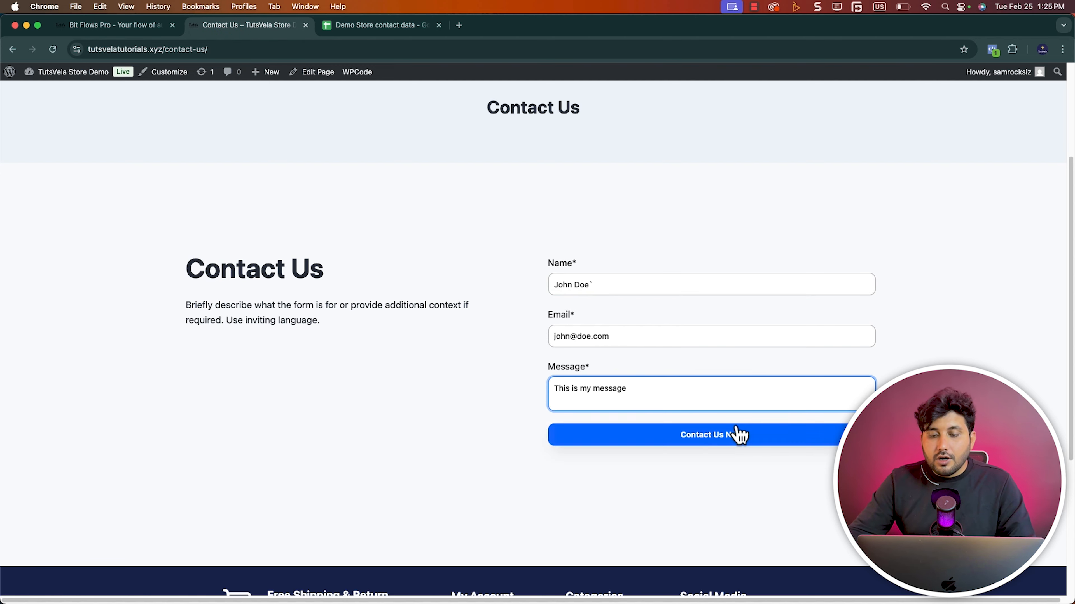
click(736, 432)
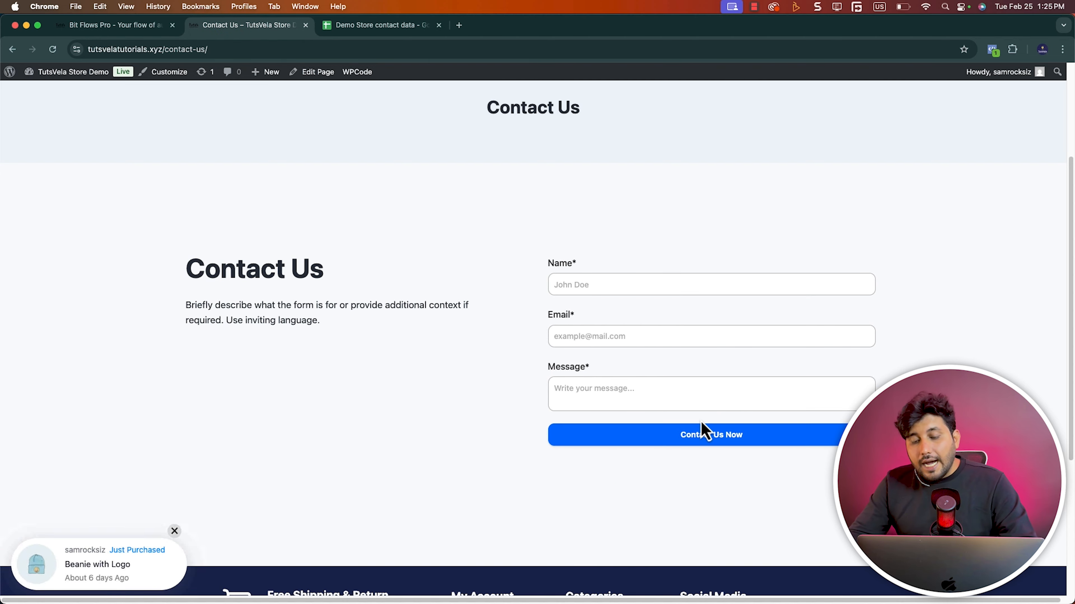
Check the Demo Store contact data sheets for the test entry and review the operator of Untitled Condition 1
click(381, 25)
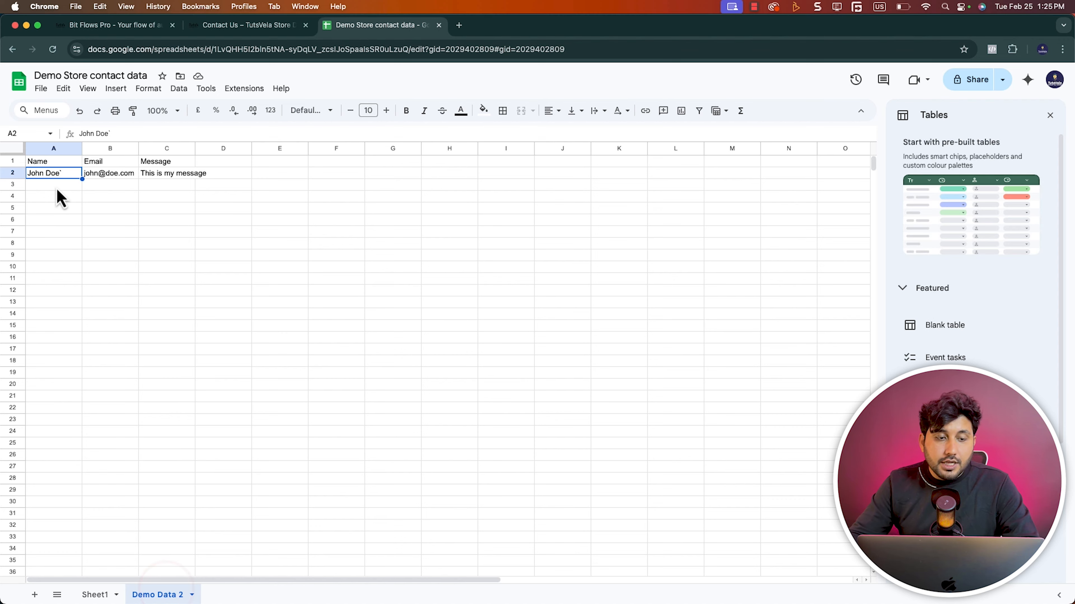
click(127, 26)
click(588, 218)
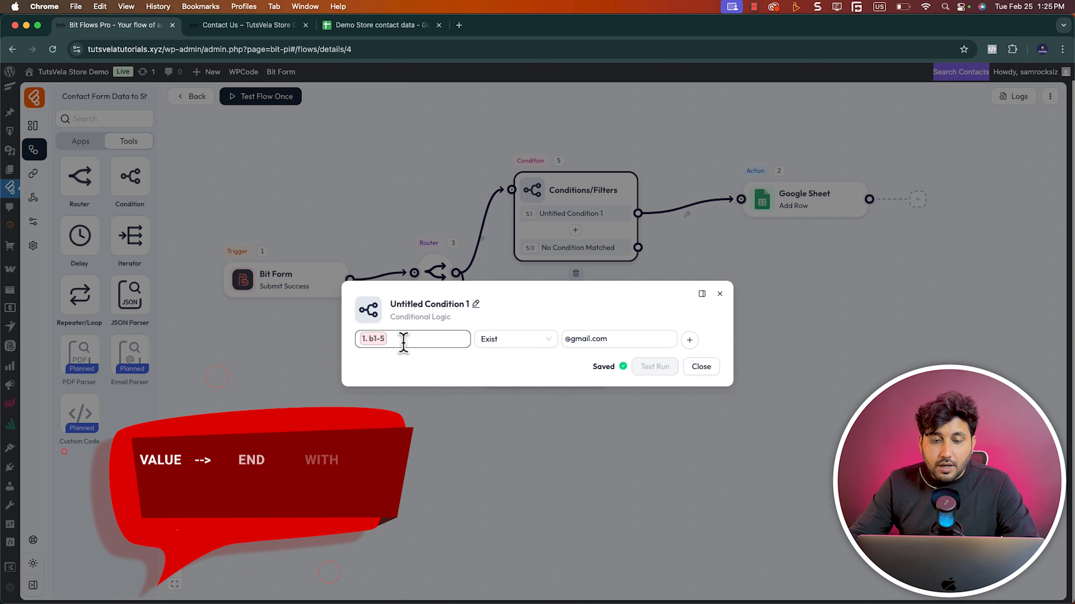
click(518, 339)
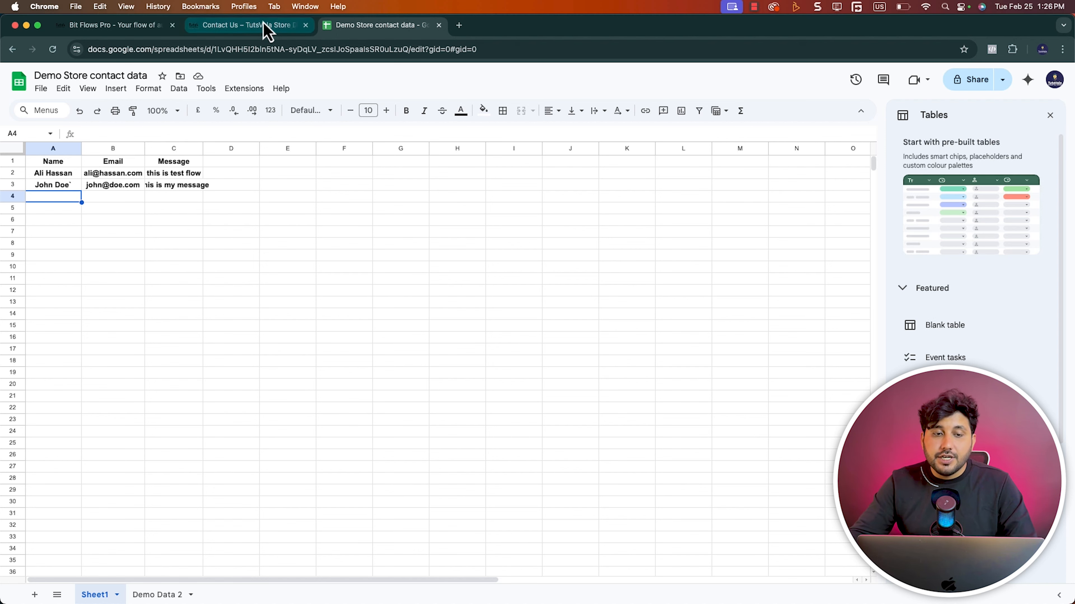
Go back to the flows list and make sure the Contact Form Data to Sheet flow is switched on
click(262, 28)
click(106, 26)
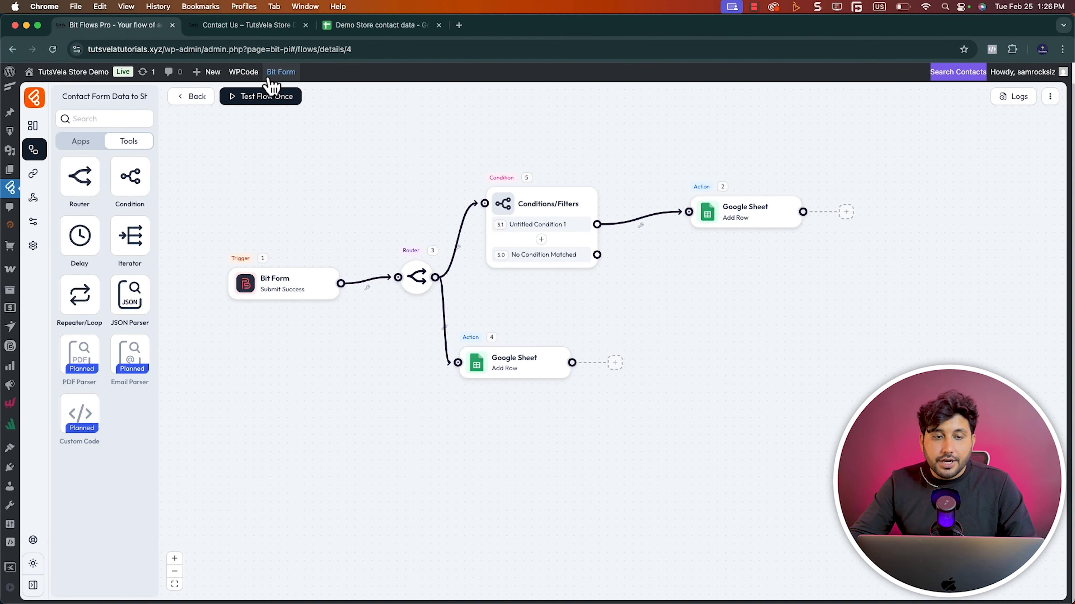
click(34, 149)
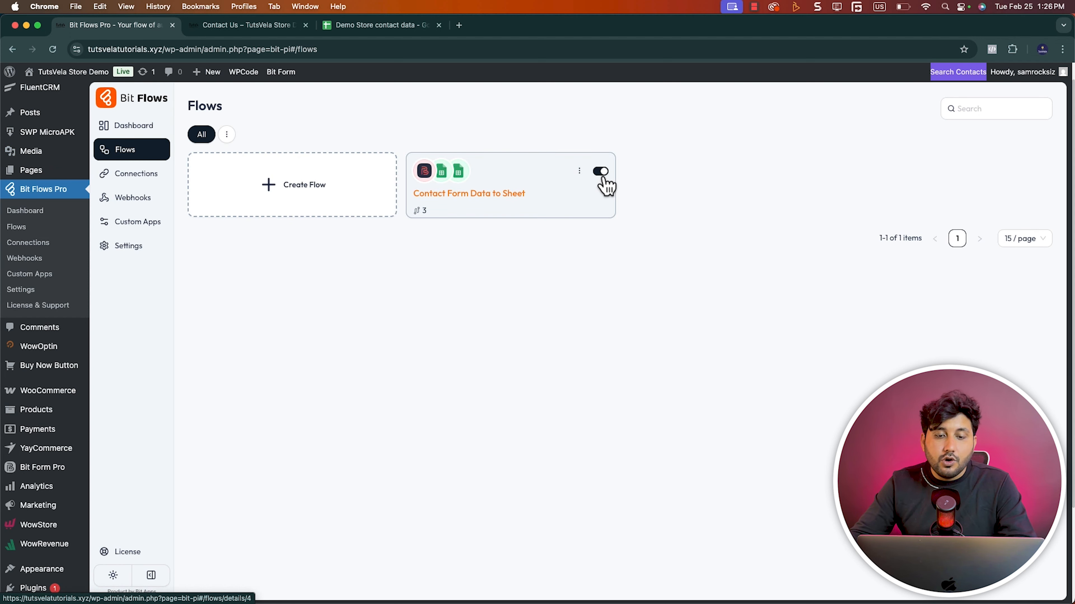
click(605, 172)
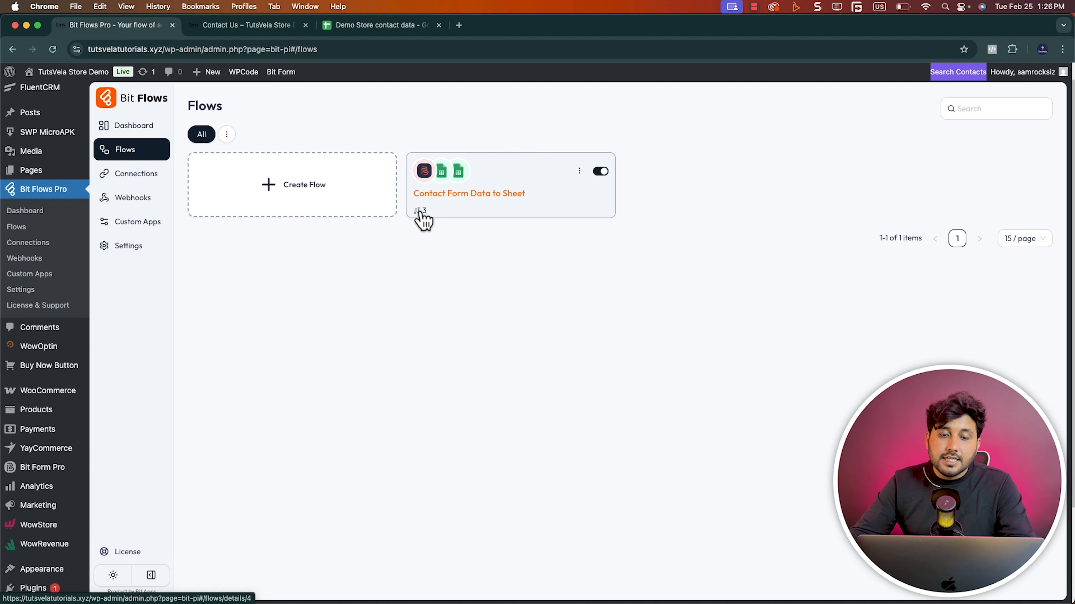
Submit the Contact Us form with a new sender's name and Gmail address and the message "This is new messafe"
click(253, 25)
click(601, 286)
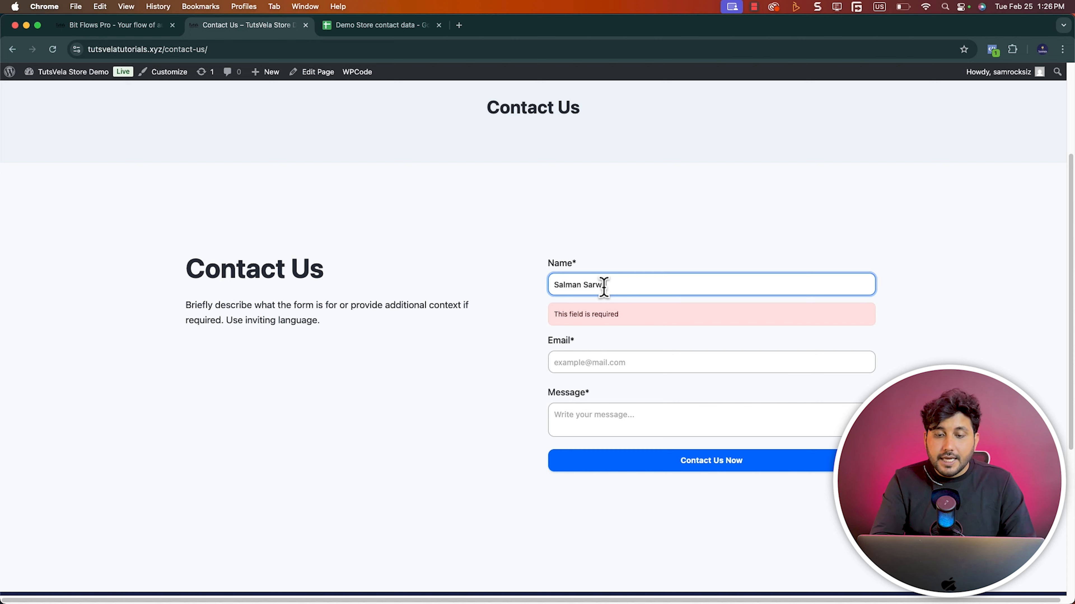
key(Tab)
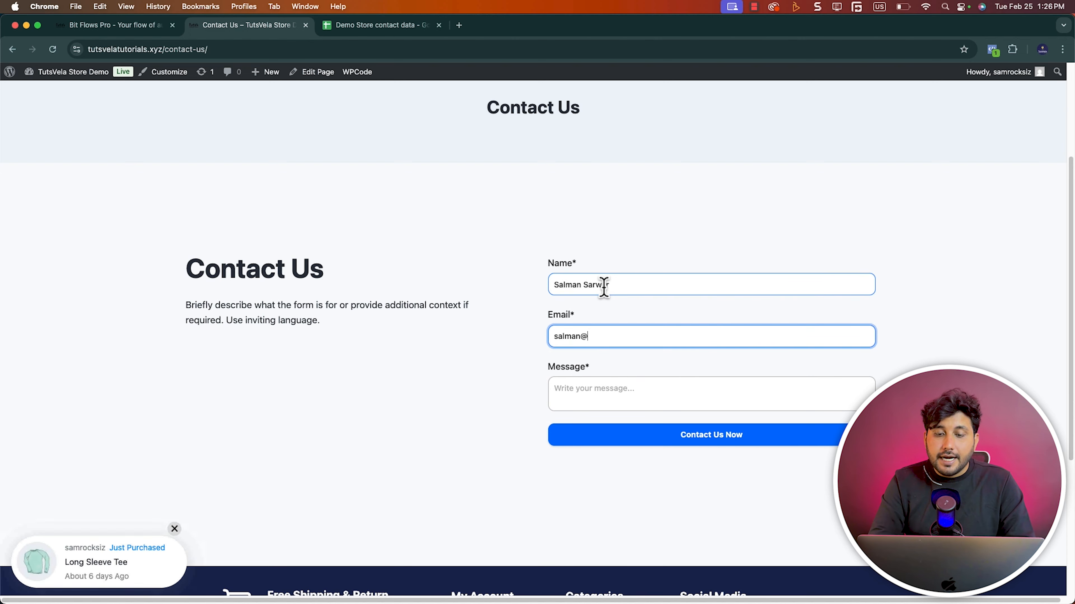
key(Tab)
text(T)
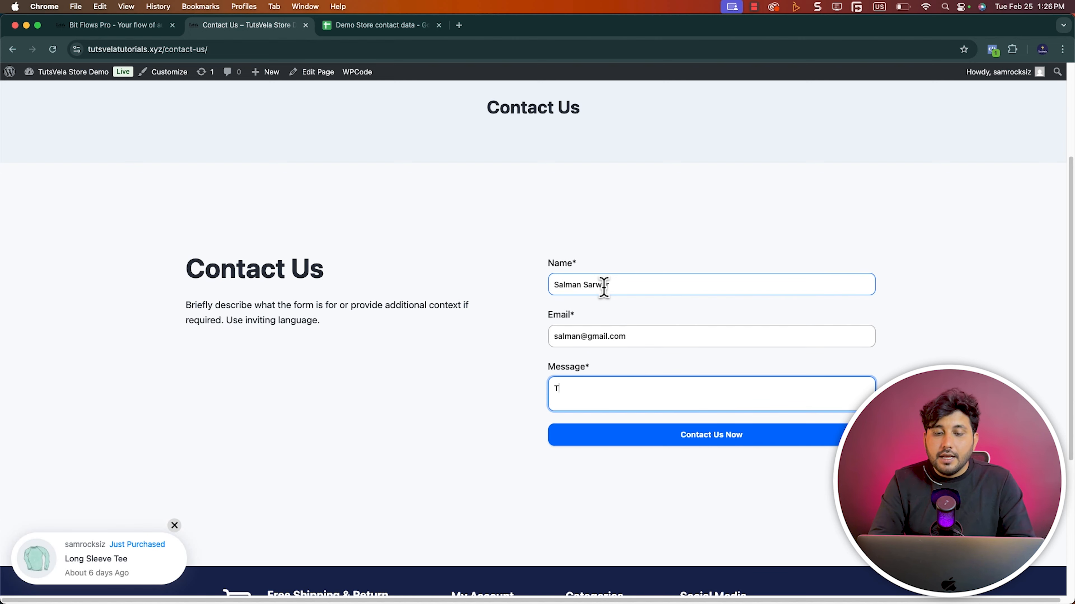
text(his is new messafe)
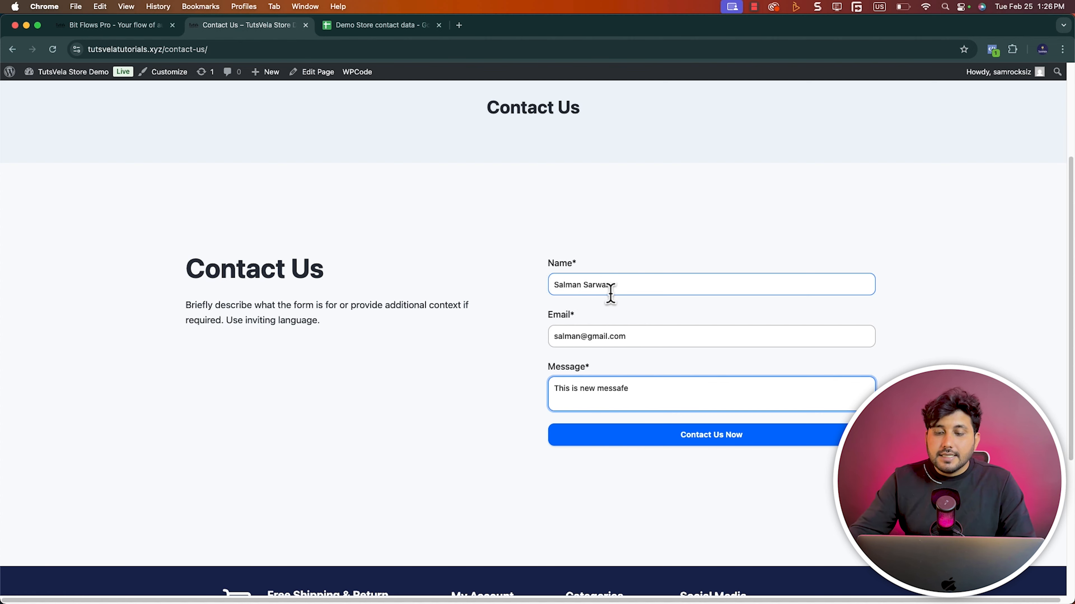
click(734, 444)
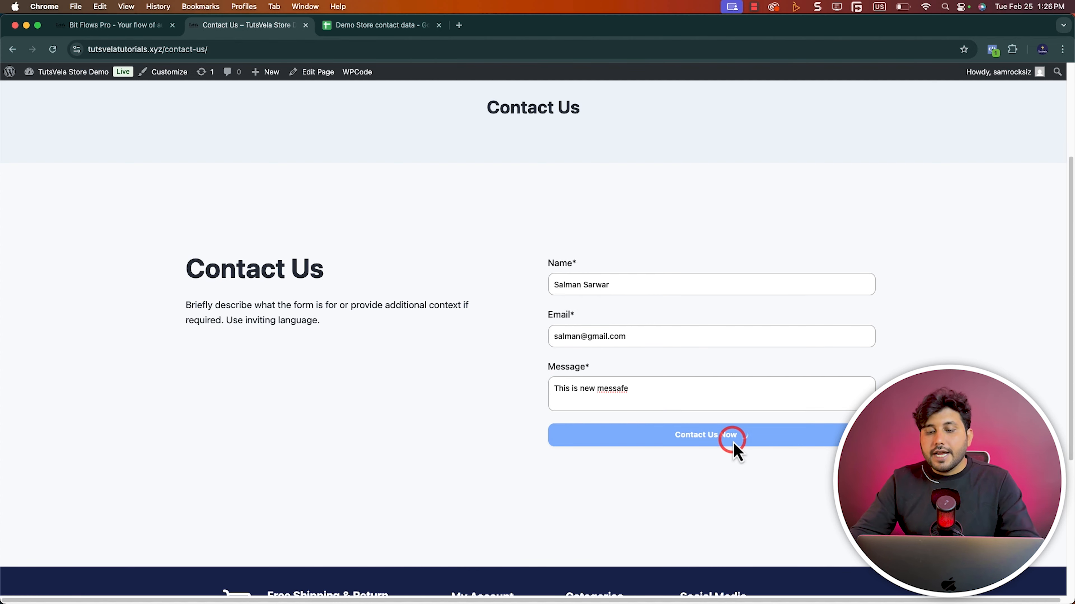